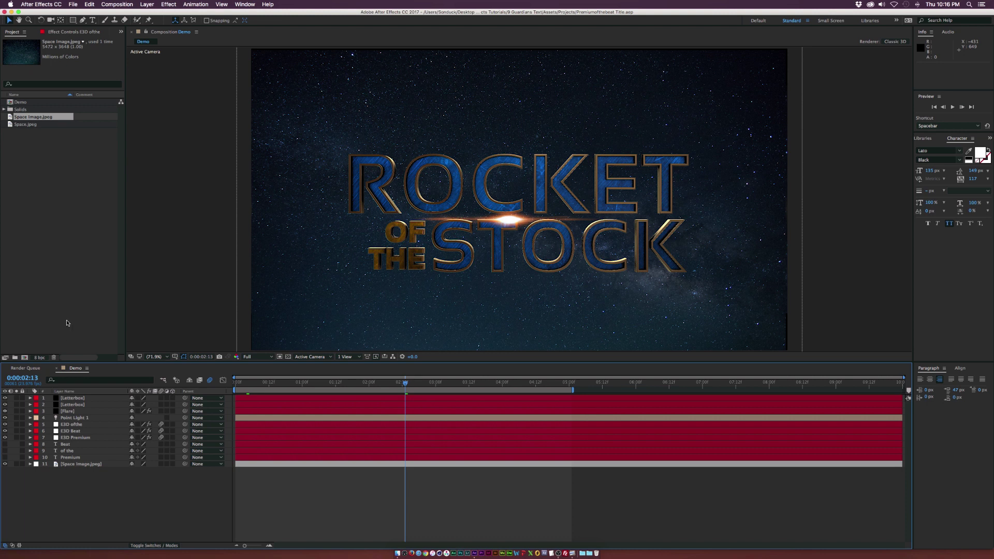
# Step: Create a 1920 x 1080, 23.976 fps, 10-second composition named TUTORIAL COMP
pyautogui.click(117, 6)
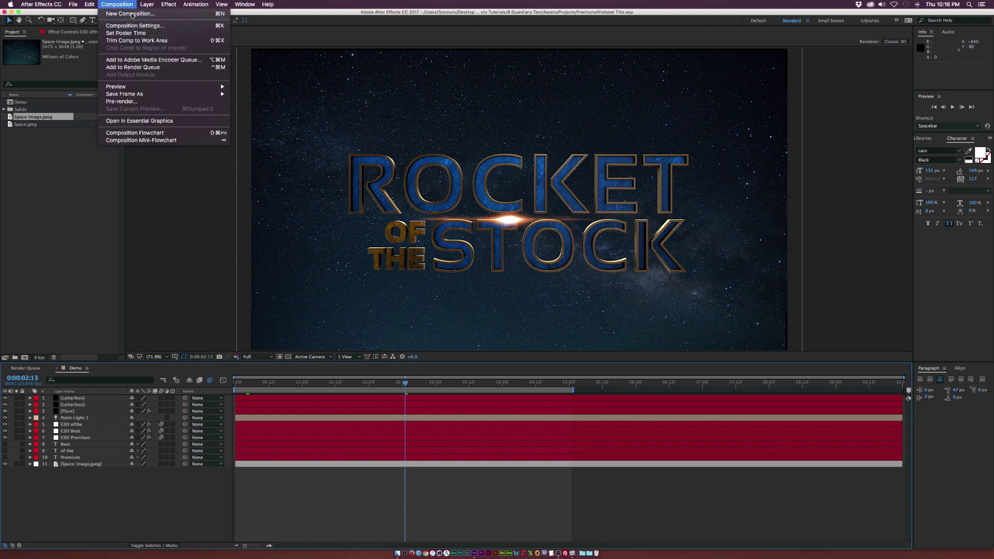
pyautogui.click(131, 14)
pyautogui.write('TUTORIAL COMP')
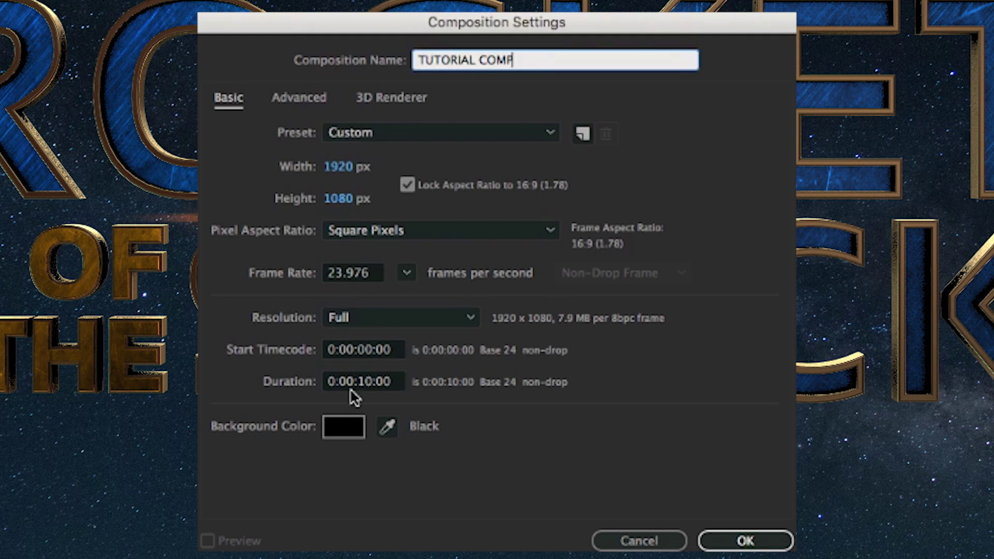
pyautogui.click(765, 541)
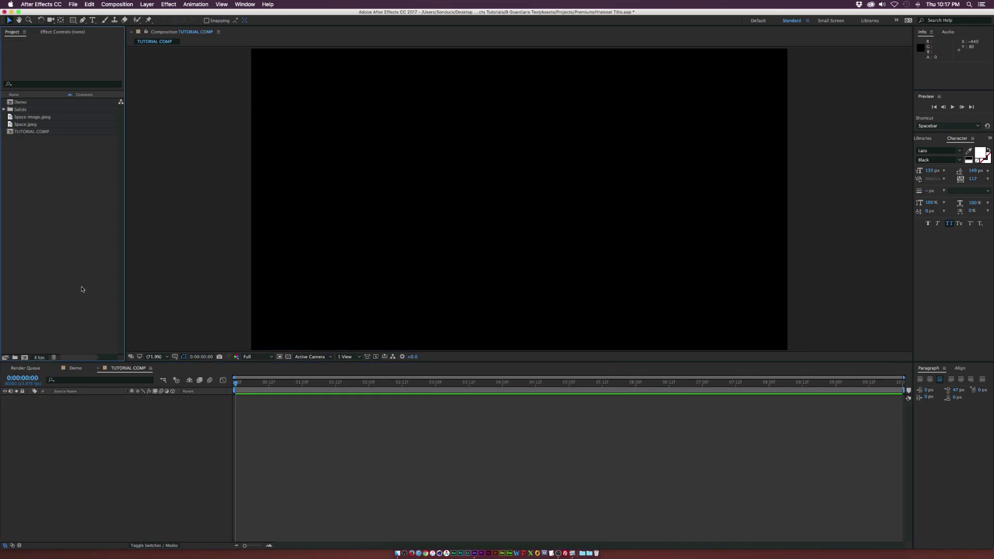
# Step: Add Space Image.jpeg to the composition as the background and scale it to 38%
pyautogui.moveTo(33, 116); pyautogui.dragTo(112, 402)
pyautogui.press('s')
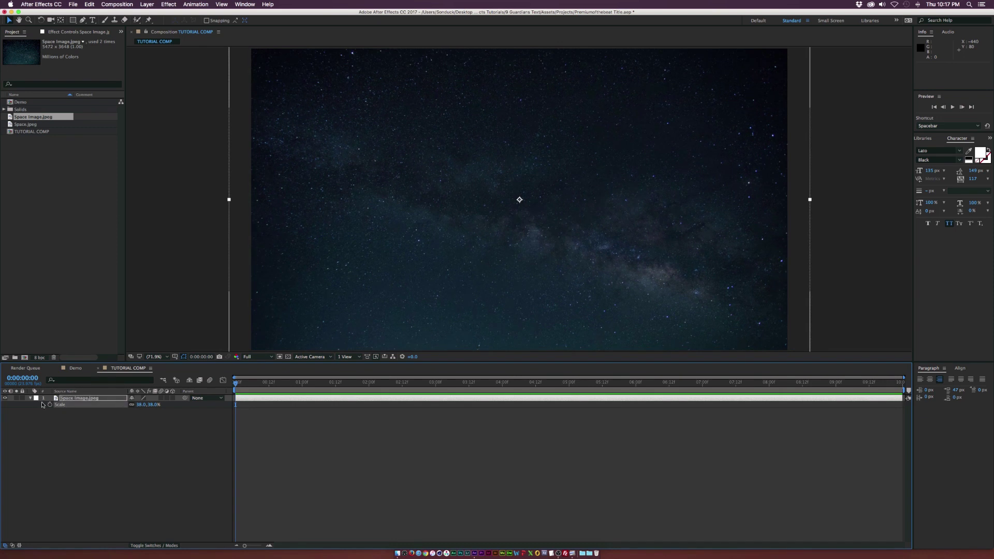
pyautogui.click(112, 428)
# Step: Add a text layer reading "Rocket" near the middle of the composition
pyautogui.click(93, 20)
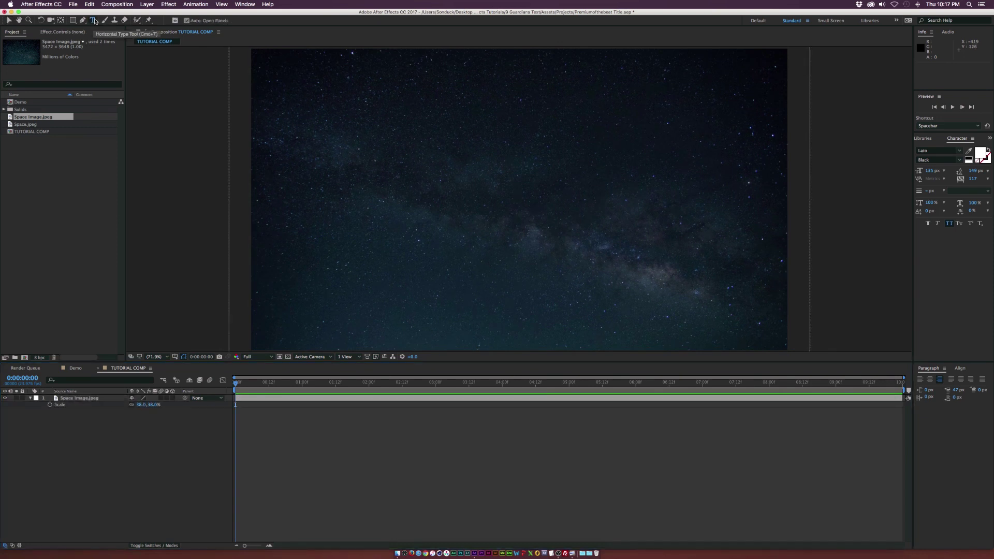
pyautogui.click(522, 221)
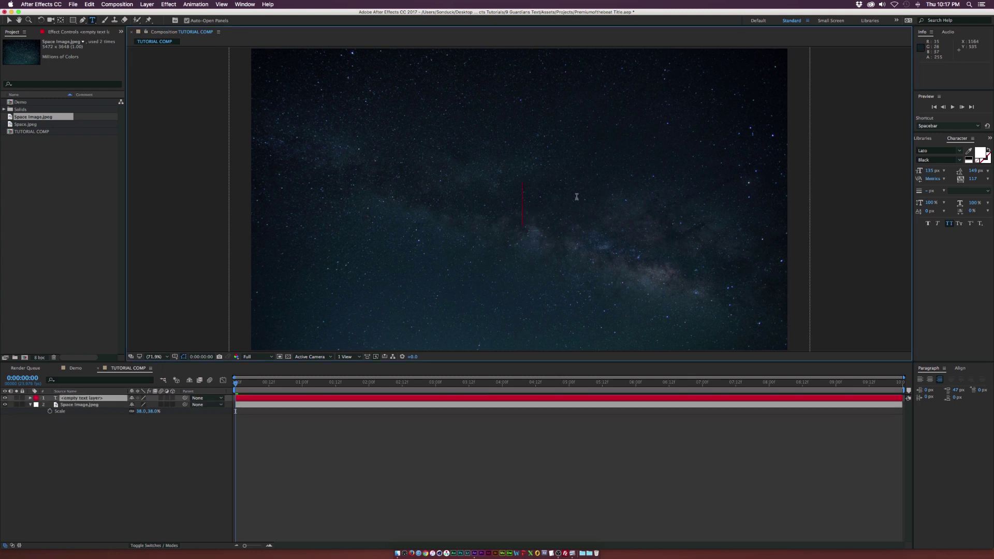
pyautogui.write('Rocket')
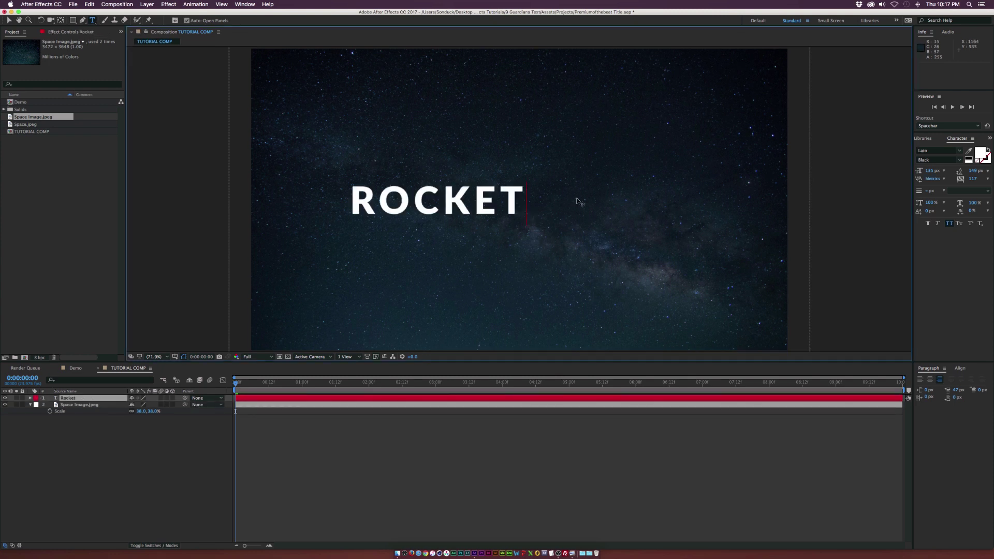
pyautogui.click(9, 20)
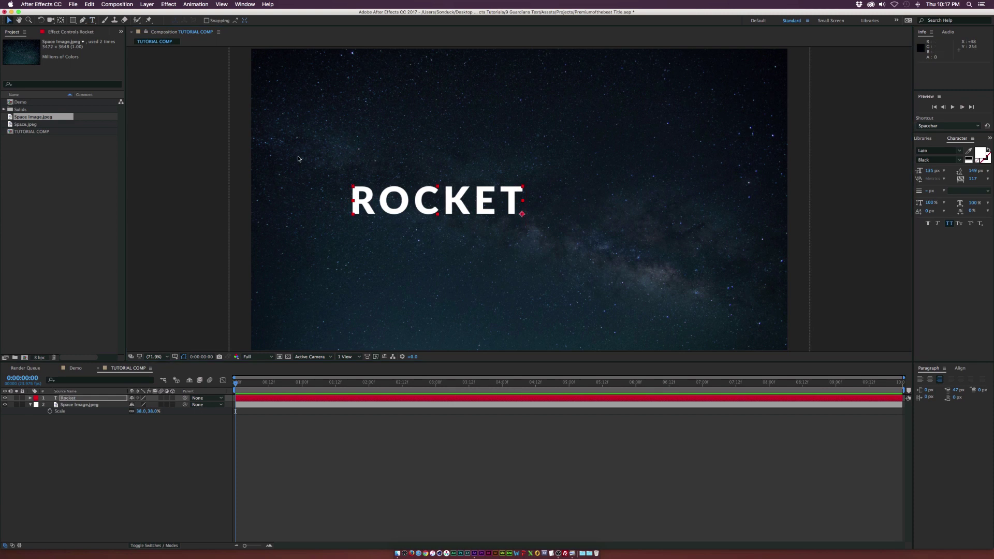
# Step: Set the Rocket text's font to Sansation and move the word closer to the frame's centre
pyautogui.click(954, 150)
pyautogui.write('Sansation')
pyautogui.press('Return')
pyautogui.press('Return')
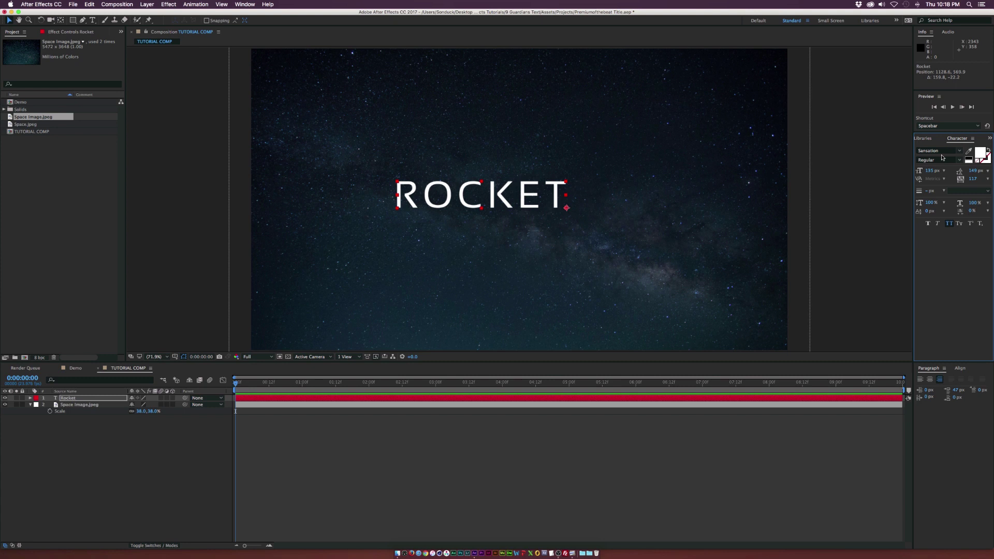
pyautogui.click(941, 153)
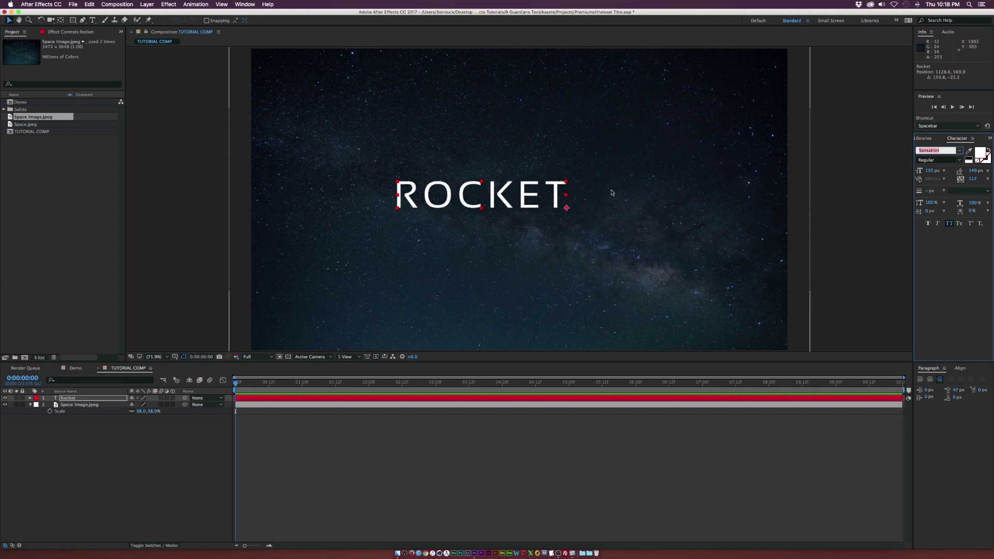
pyautogui.click(538, 196)
pyautogui.moveTo(539, 196); pyautogui.dragTo(558, 193)
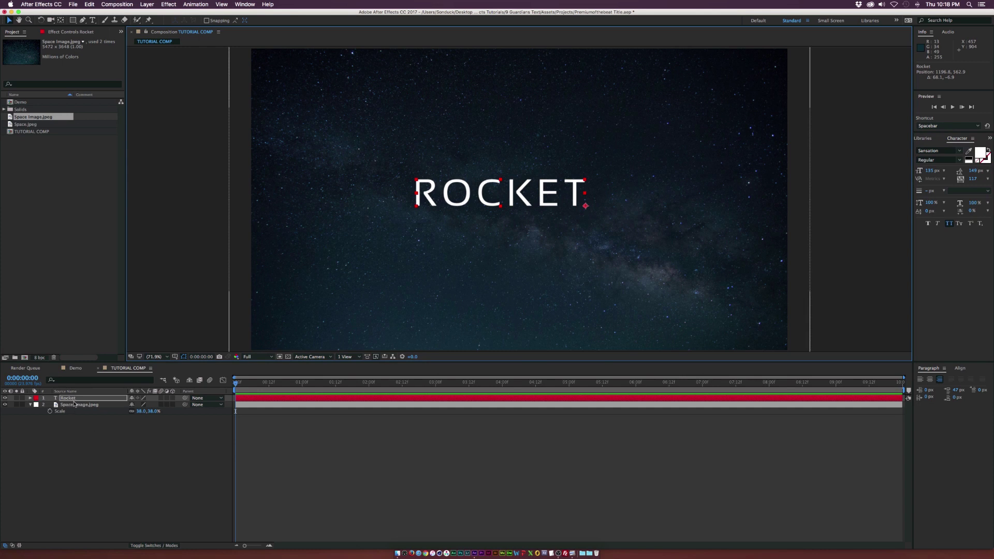
# Step: Set the Rocket text's font style to Bold and nudge the word slightly down and left
pyautogui.click(959, 161)
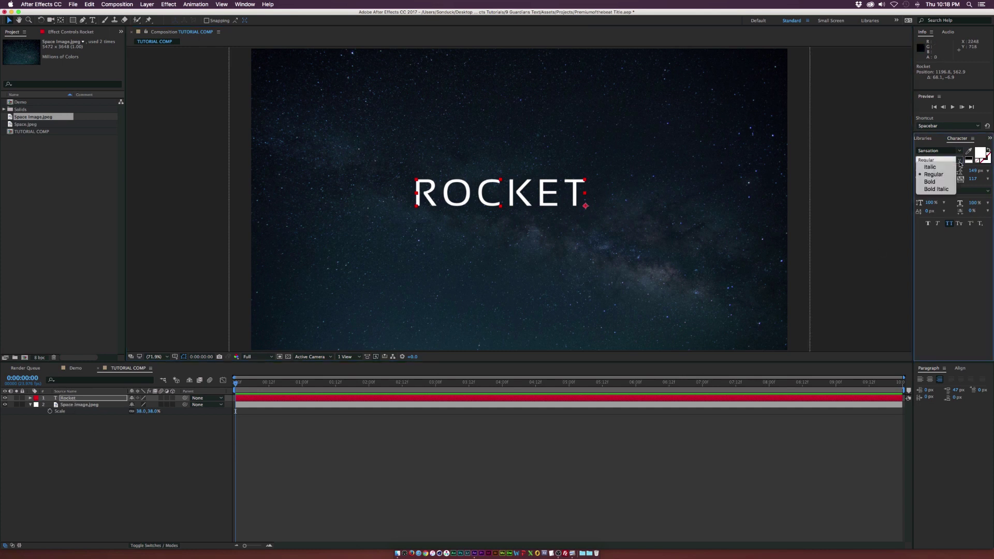
pyautogui.click(939, 183)
pyautogui.moveTo(553, 197); pyautogui.dragTo(549, 201)
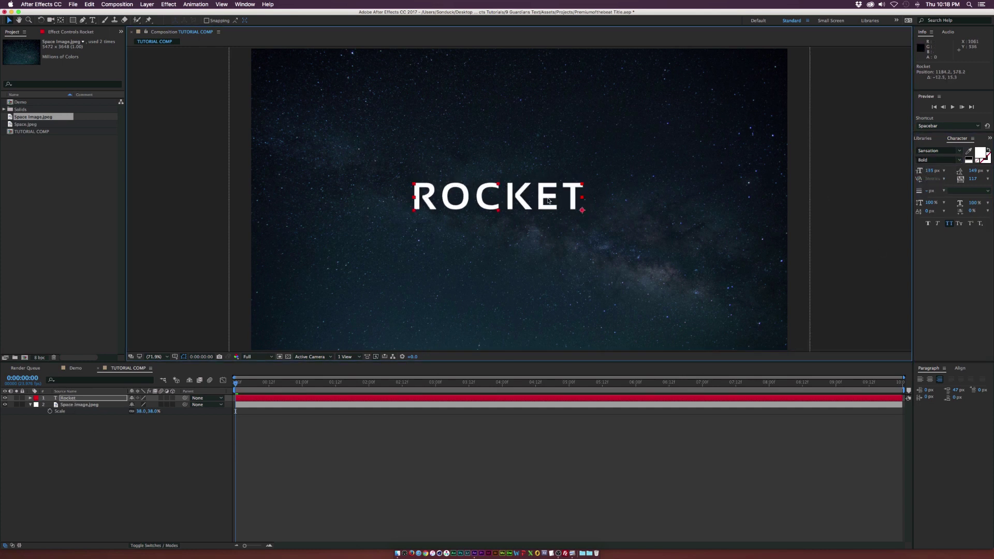
# Step: Duplicate the Rocket text layer, move the copy beneath the original and change its wording to "Stock"
pyautogui.press('super+d')
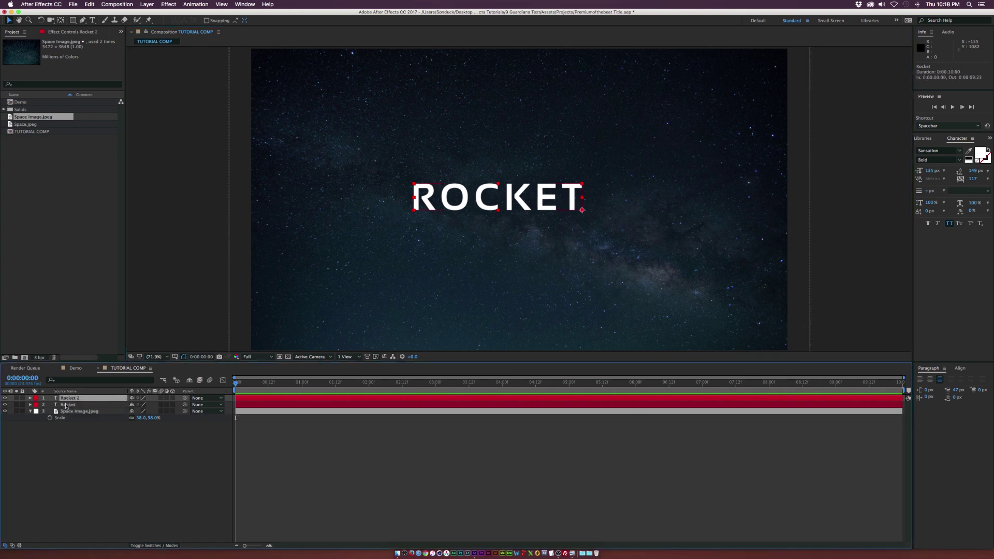
pyautogui.moveTo(485, 205); pyautogui.dragTo(487, 247)
pyautogui.click(92, 20)
pyautogui.doubleClick(513, 241)
pyautogui.write('STOCK')
pyautogui.click(9, 21)
# Step: Add a two-line text layer reading "of the" in the upper-left area of the composition
pyautogui.click(92, 20)
pyautogui.click(343, 129)
pyautogui.write('o')
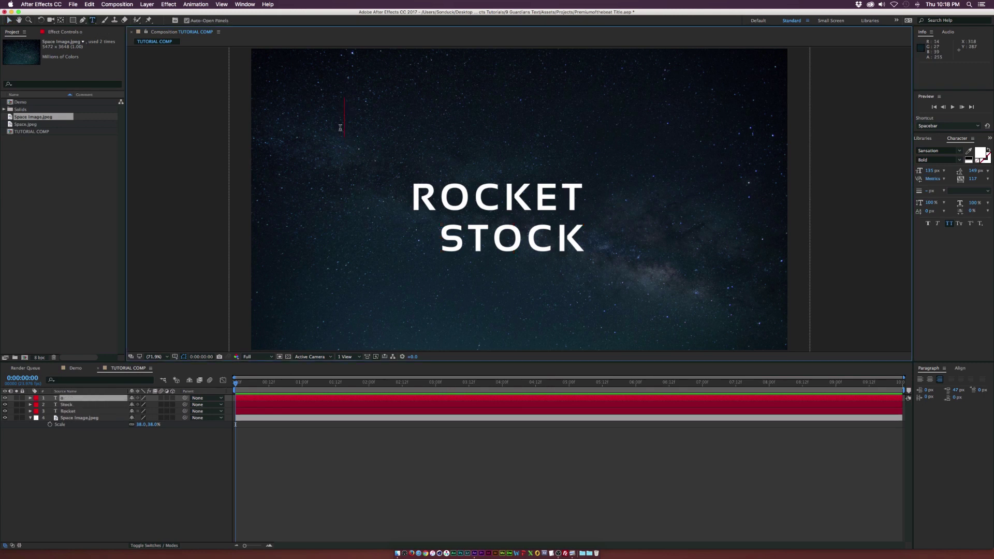
pyautogui.write('f th')
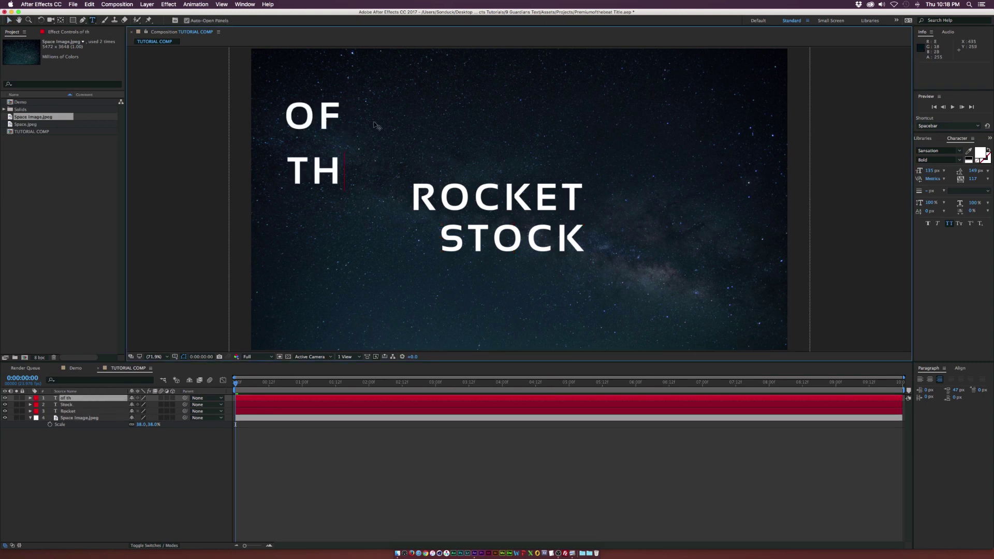
pyautogui.press('super+a')
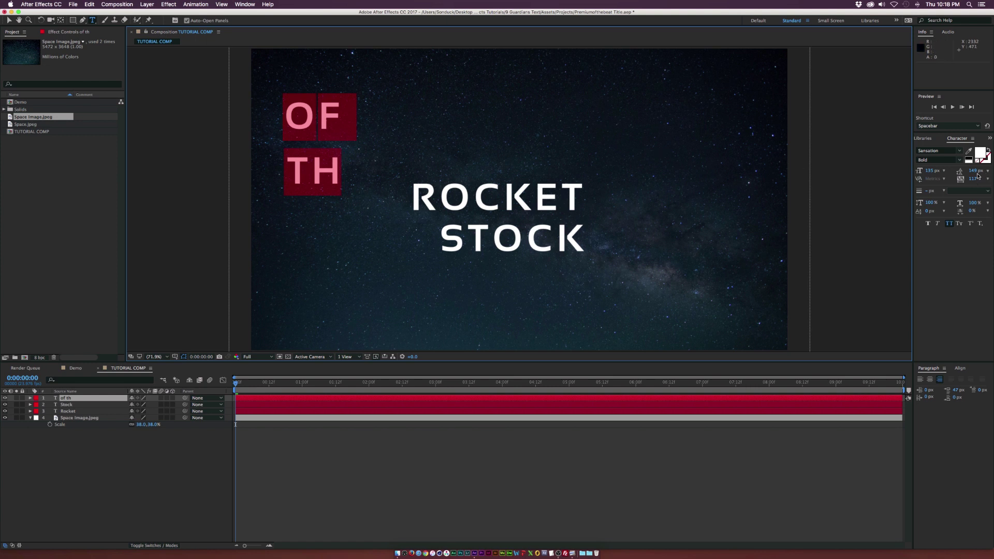
pyautogui.click(343, 171)
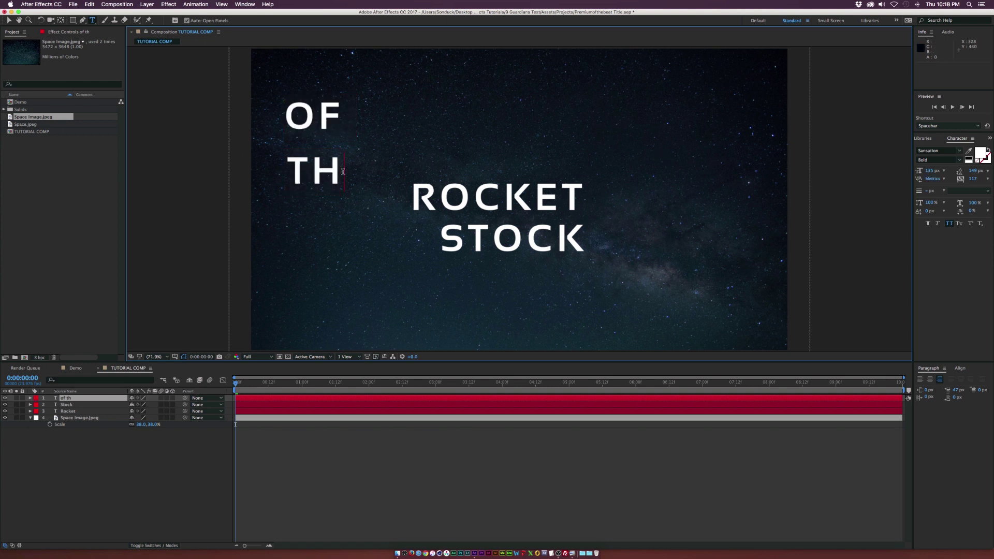
pyautogui.write('e')
# Step: Set the whole "of the" text to a 95 px font size and 73 px leading
pyautogui.press('super+a')
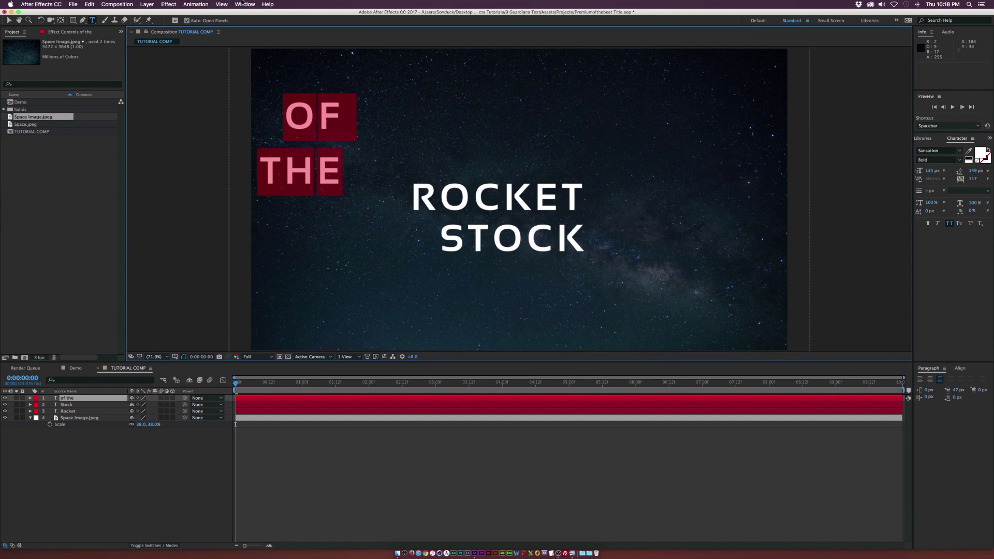
pyautogui.click(244, 4)
pyautogui.click(304, 148)
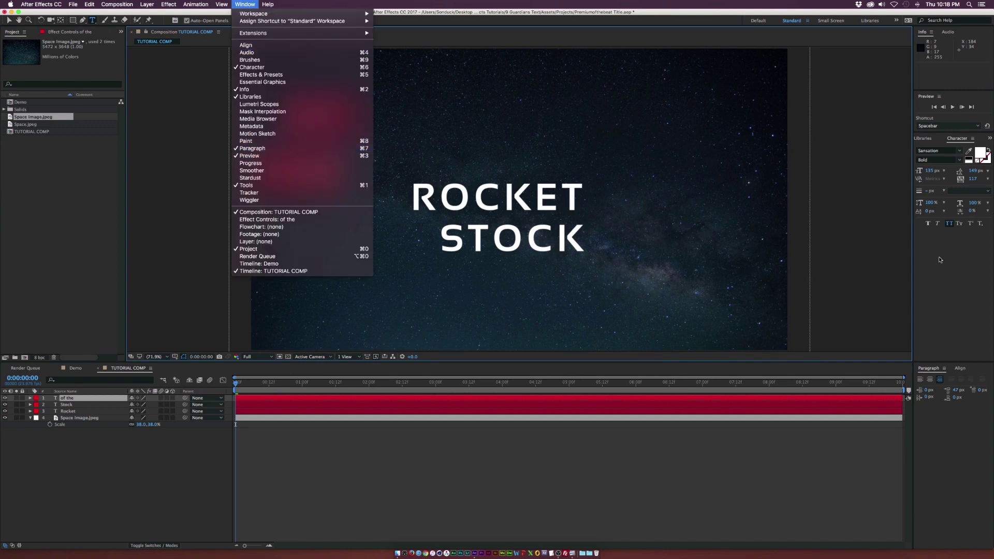
pyautogui.click(973, 170)
pyautogui.moveTo(974, 173)
pyautogui.mouseDown()
pyautogui.moveTo(913, 171)
pyautogui.moveTo(959, 171)
pyautogui.mouseUp()
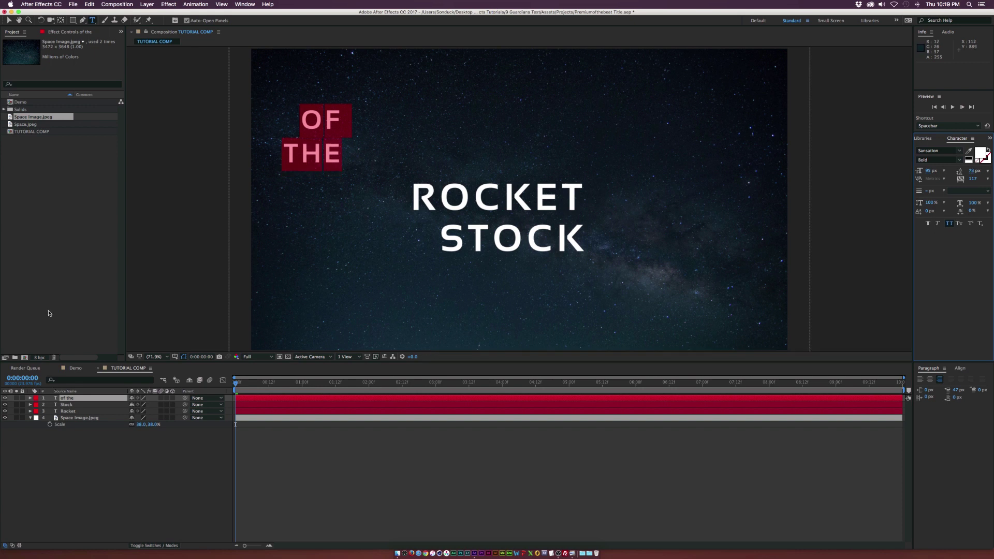
# Step: Set the font size of both the Rocket and Stock text layers to 185 px
pyautogui.click(60, 412)
pyautogui.click(9, 20)
pyautogui.keyDown('shift'); pyautogui.click(83, 405); pyautogui.keyUp('shift')
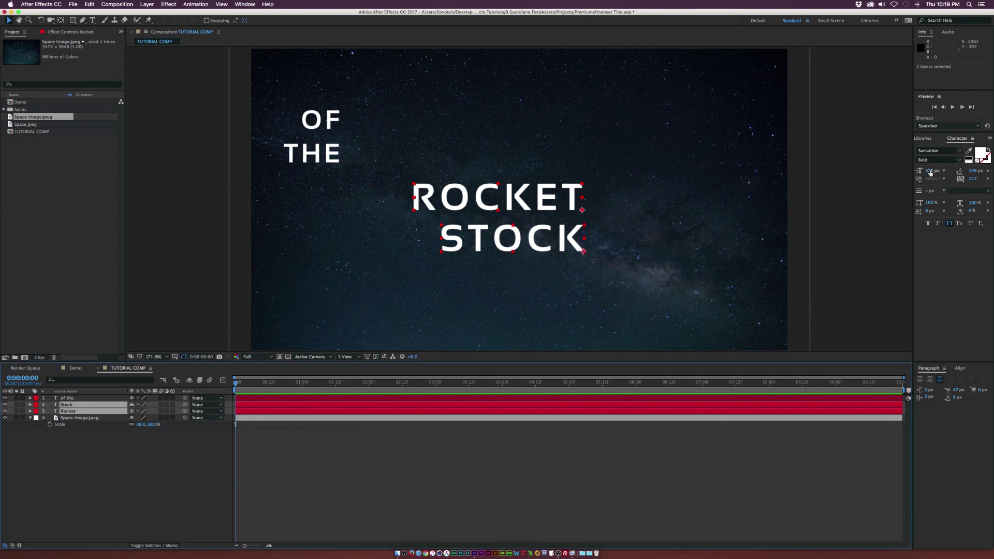
pyautogui.moveTo(930, 170); pyautogui.dragTo(948, 170)
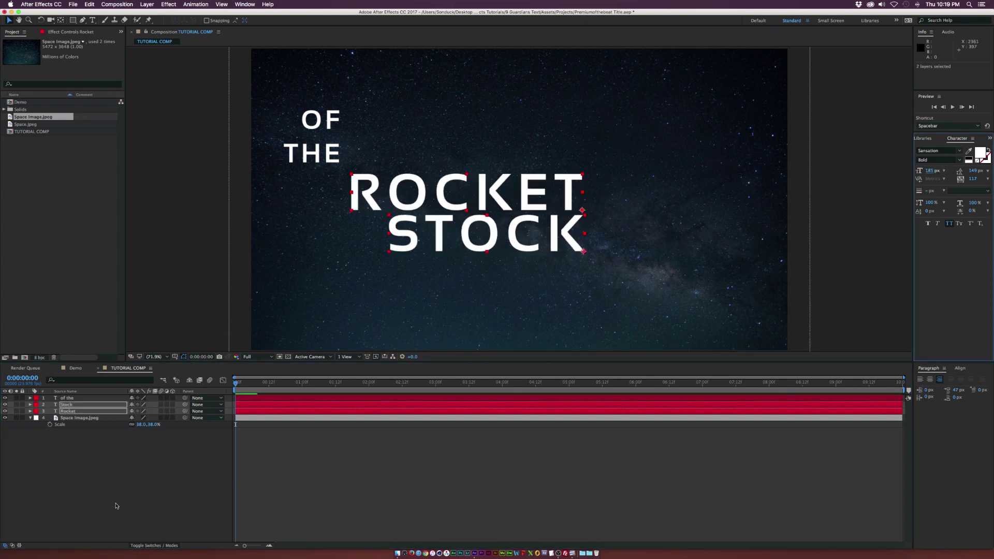
# Step: Arrange the title with Stock beneath Rocket and a smaller "of the" to the left of Stock
pyautogui.moveTo(492, 235); pyautogui.dragTo(483, 242)
pyautogui.press('s')
pyautogui.click(145, 411)
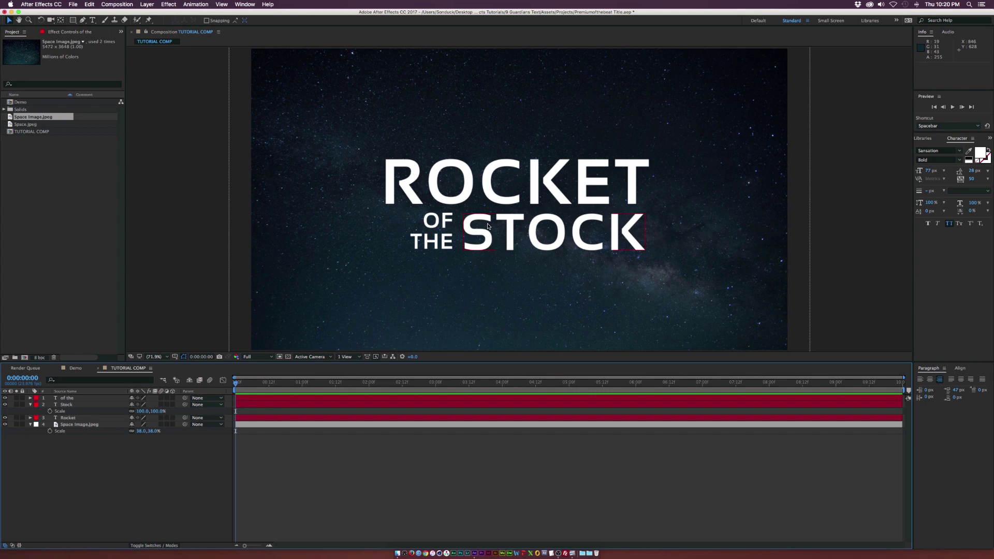
# Step: Create a black 1920 x 1080 solid layer named E3D Rocket
pyautogui.click(147, 4)
pyautogui.moveTo(171, 14)
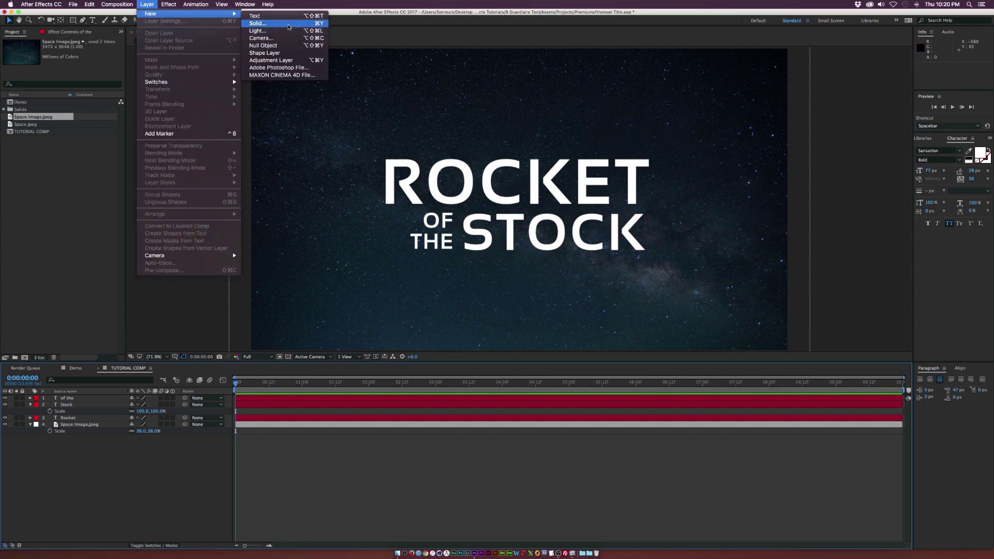
pyautogui.click(289, 24)
pyautogui.write('E3D Rocket')
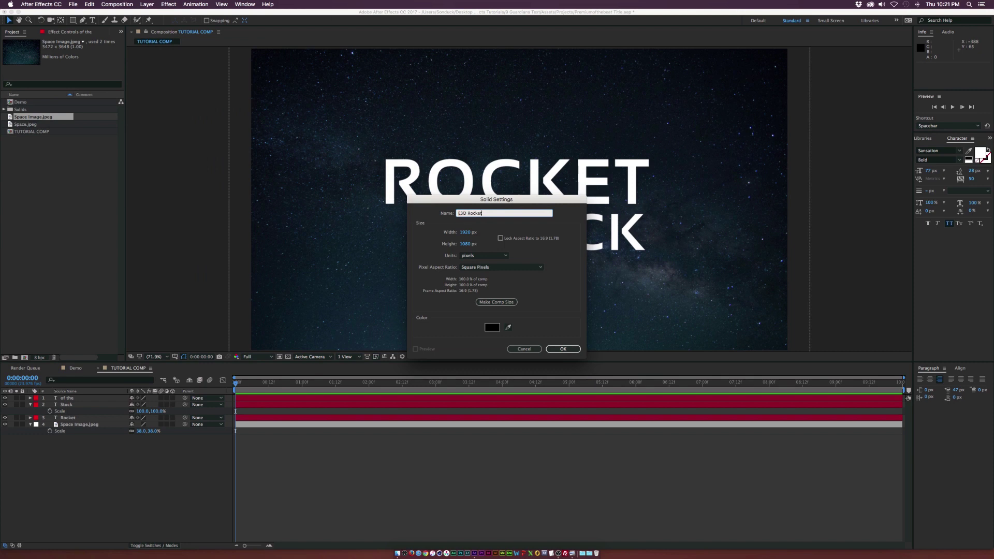
pyautogui.click(563, 349)
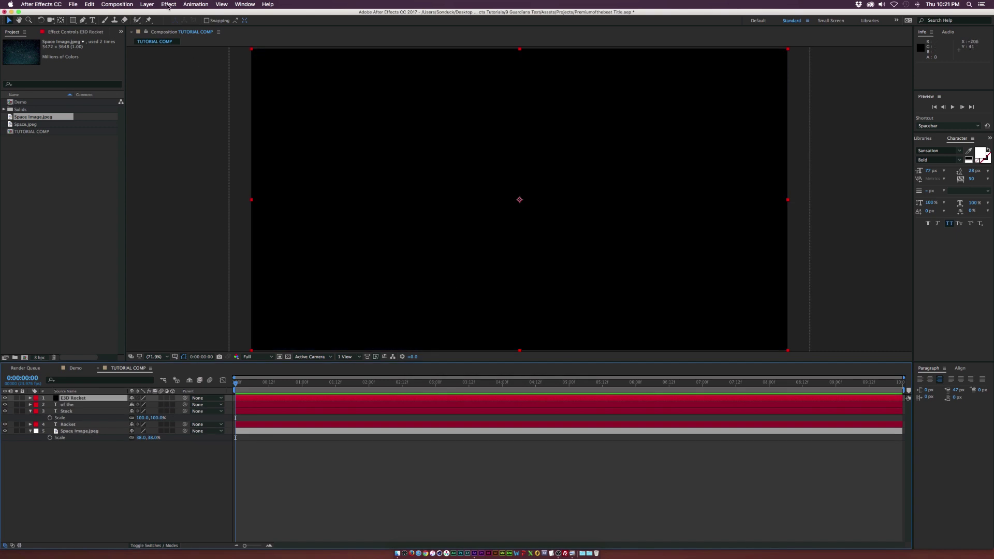
# Step: Apply the Video Copilot Element effect to the E3D Rocket solid and assign the Rocket text layer as Path Layer 1
pyautogui.click(168, 4)
pyautogui.moveTo(217, 224)
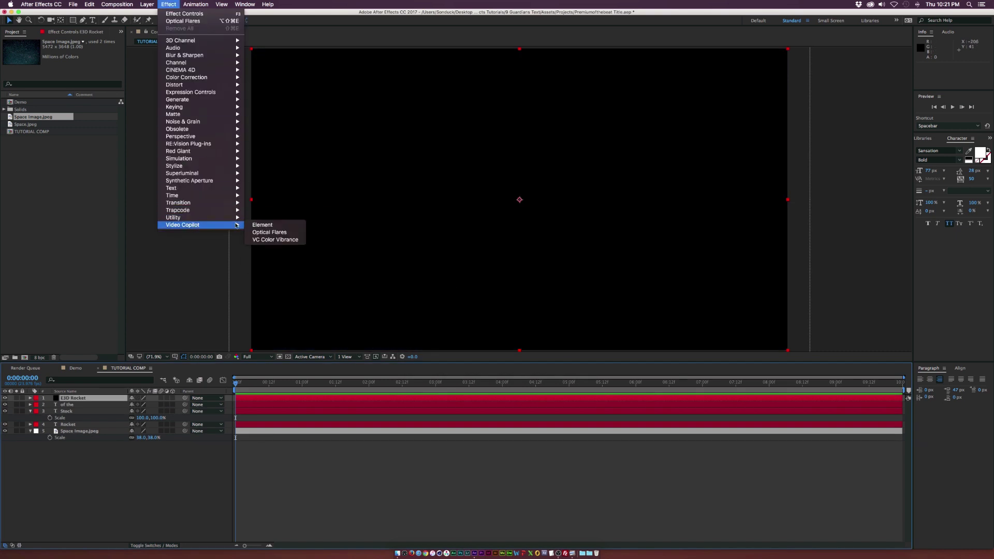
pyautogui.click(282, 226)
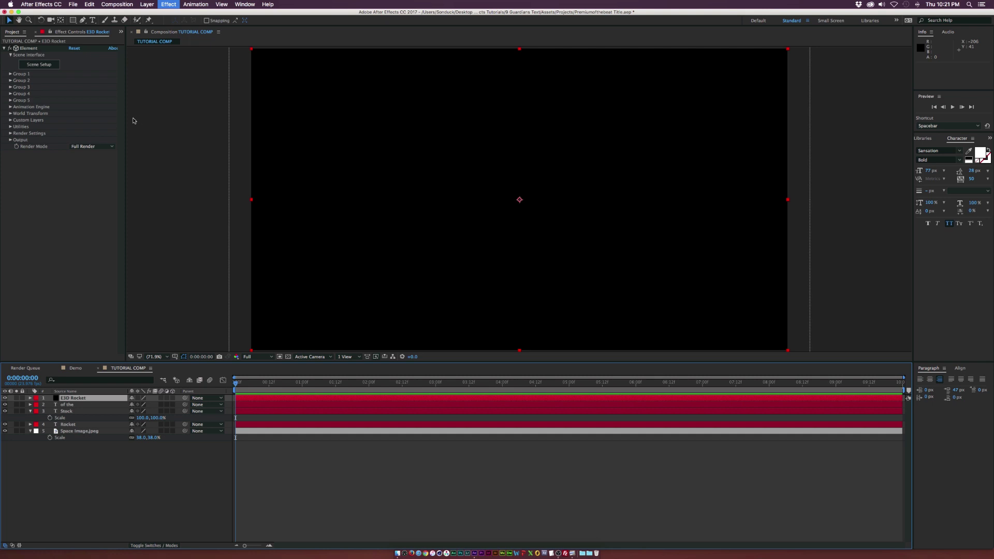
pyautogui.click(10, 120)
pyautogui.click(17, 127)
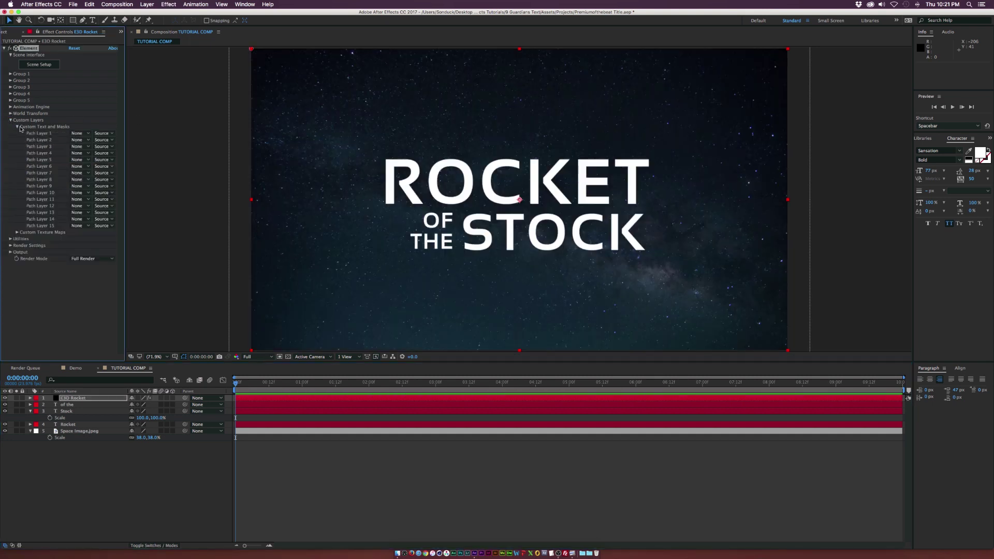
pyautogui.click(75, 134)
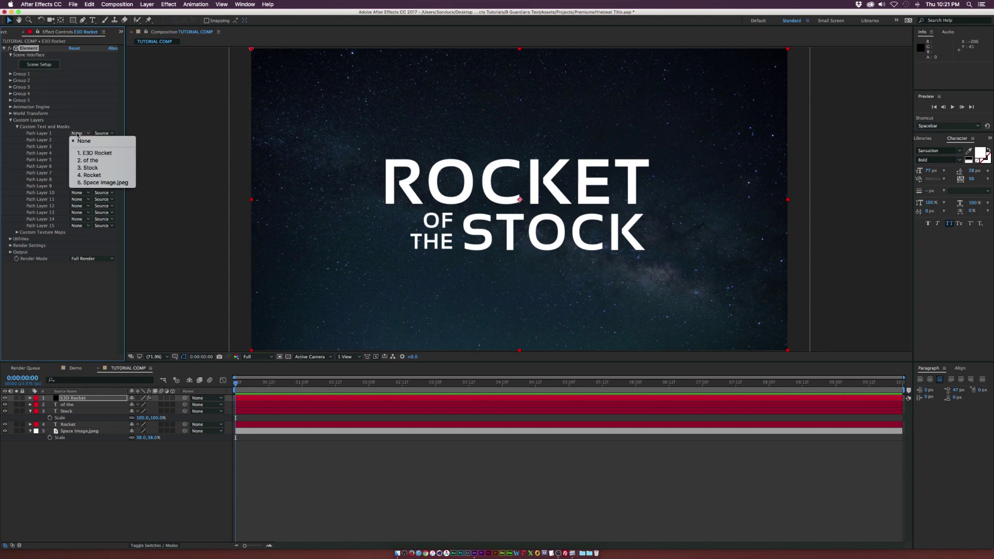
pyautogui.click(88, 176)
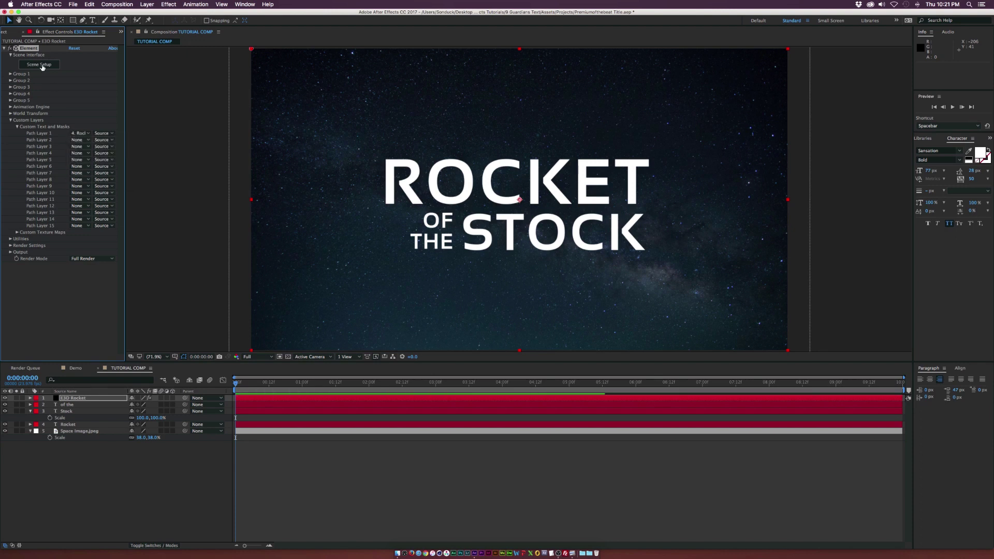
# Step: Extrude the Rocket text into a 3D model in Element's Scene Setup
pyautogui.click(41, 65)
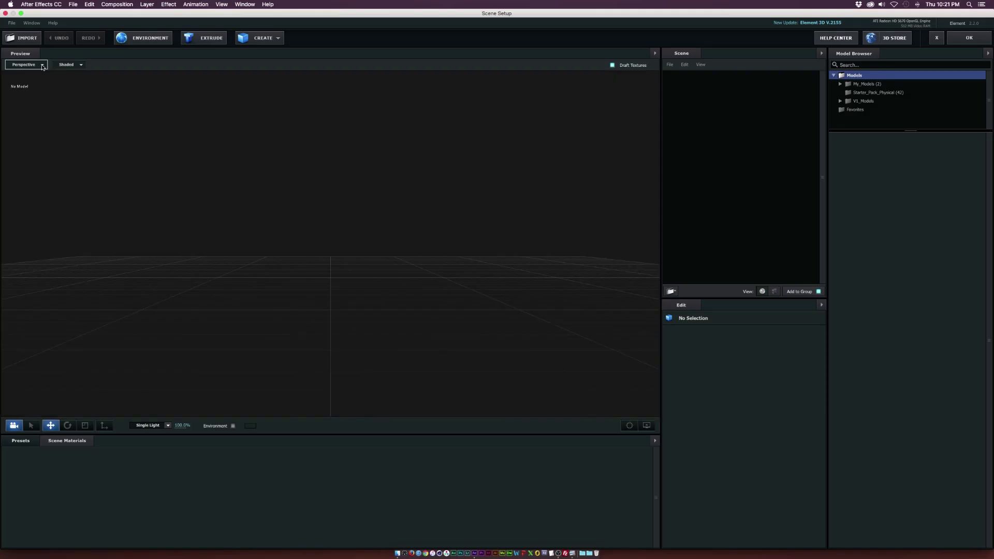
pyautogui.click(193, 41)
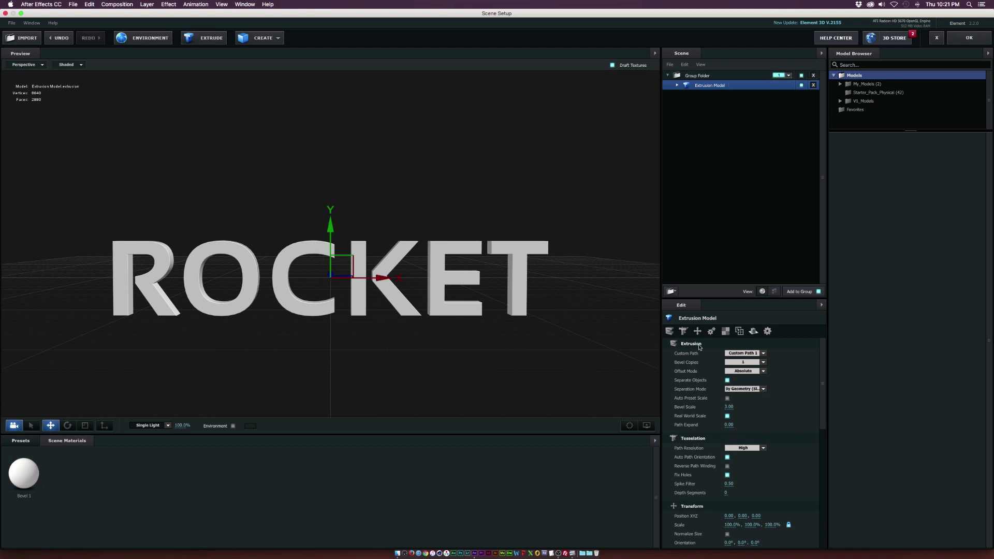
# Step: Set the extrusion's Bevel Copies to 2, then assign the Gold_Basic material to Bevel 1 and Paint to Bevel 2
pyautogui.click(744, 363)
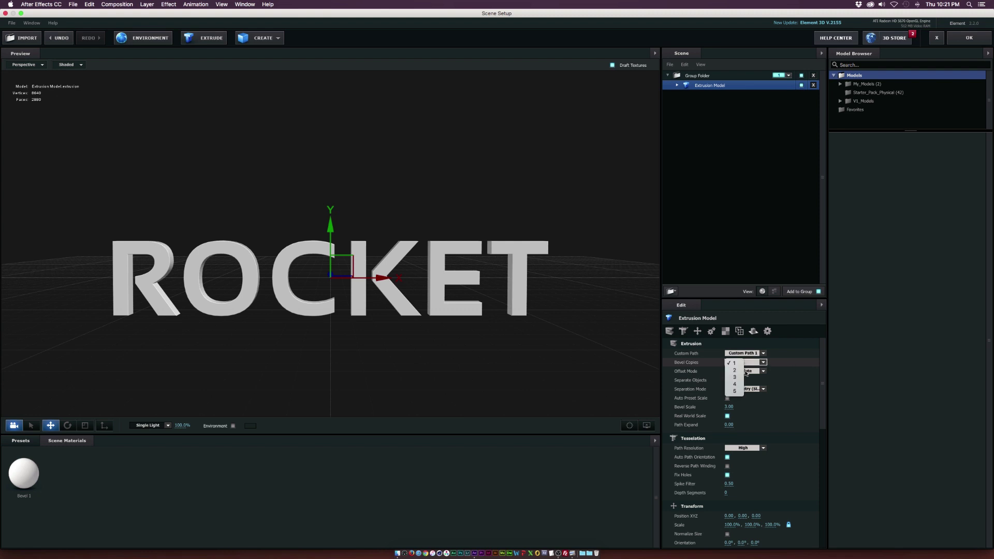
pyautogui.click(735, 370)
pyautogui.click(20, 441)
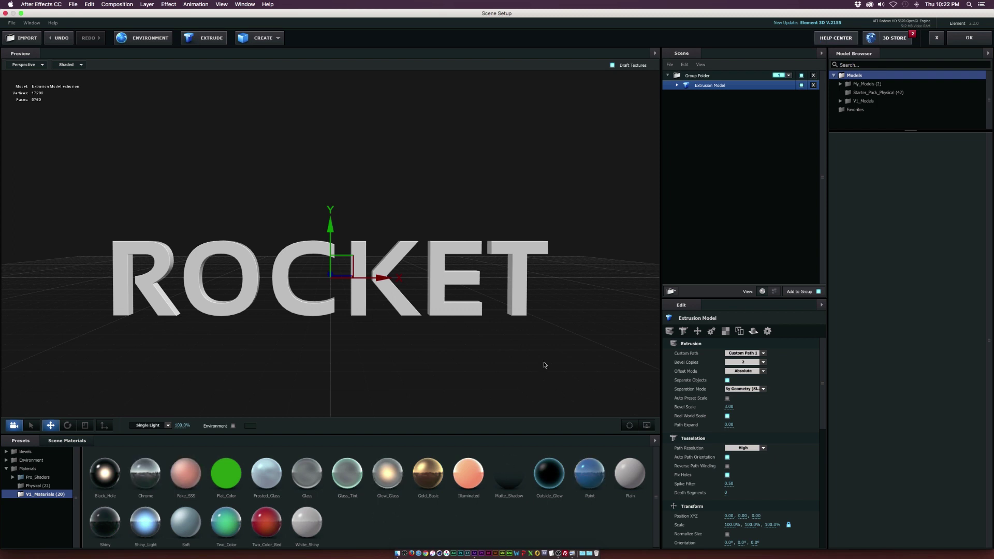
pyautogui.click(678, 85)
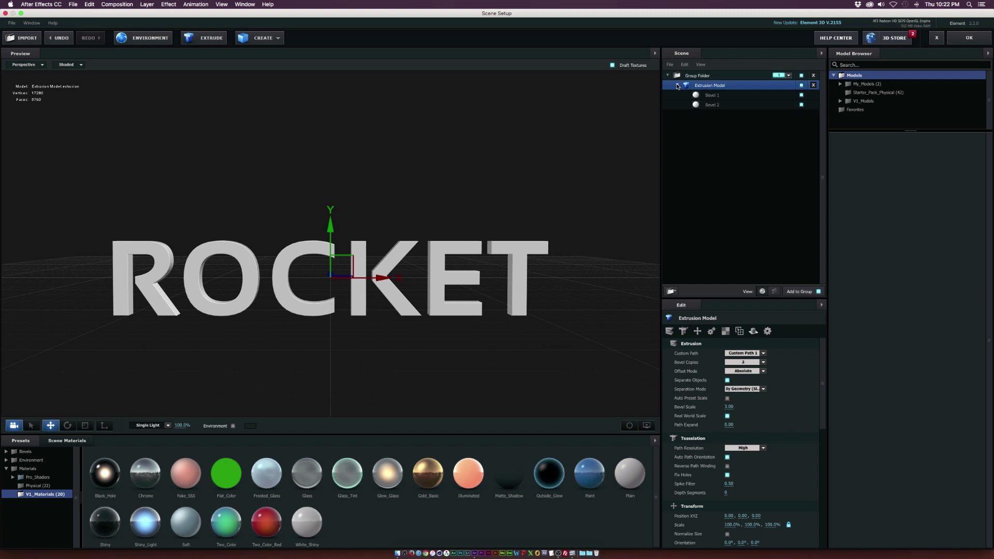
pyautogui.moveTo(428, 472); pyautogui.dragTo(724, 97)
pyautogui.click(719, 104)
pyautogui.moveTo(590, 475)
pyautogui.mouseDown()
pyautogui.moveTo(582, 469)
pyautogui.moveTo(729, 111)
pyautogui.moveTo(719, 106)
pyautogui.mouseUp()
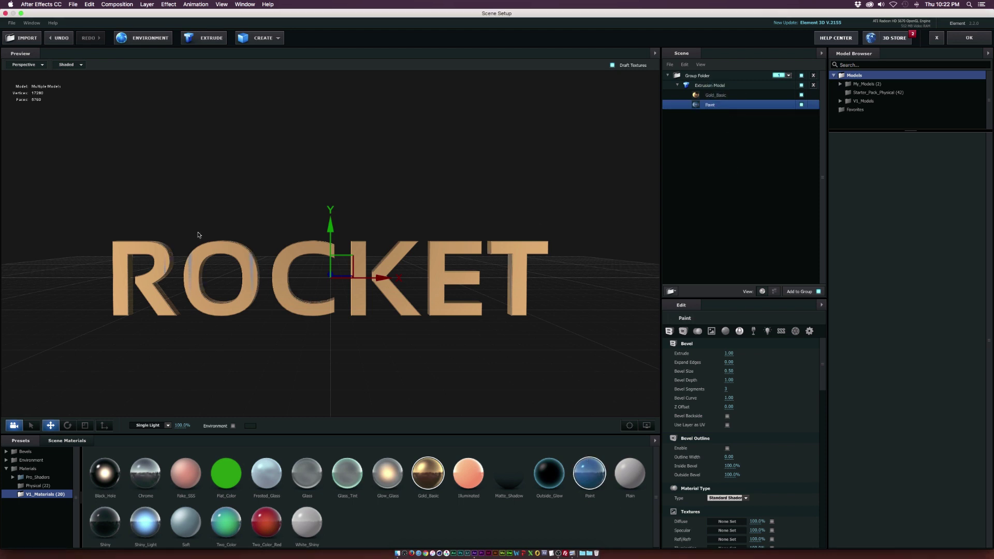
# Step: Enable Bevel Outline on the Gold_Basic bevel, hiding the Paint bevel while doing so and showing it again
pyautogui.click(716, 95)
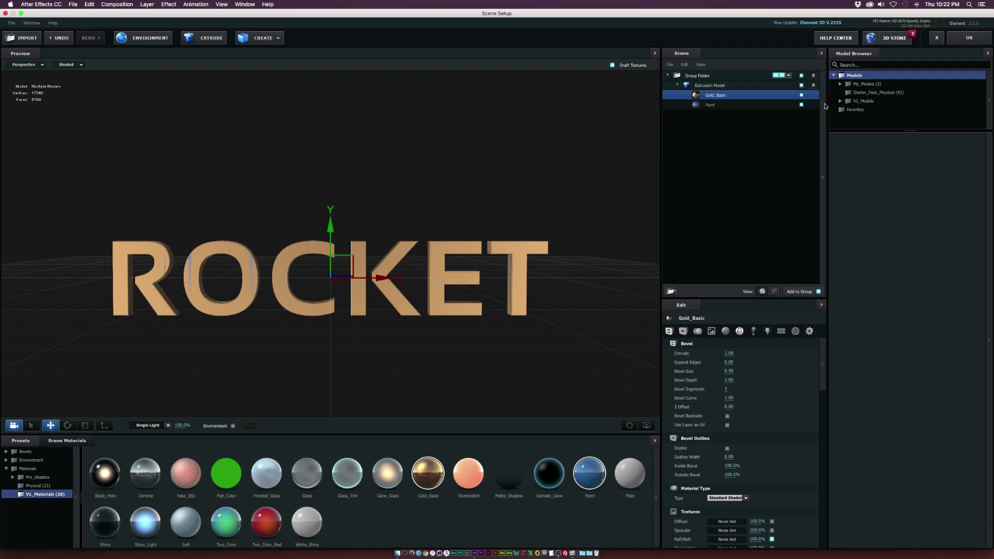
pyautogui.click(801, 105)
pyautogui.moveTo(825, 366); pyautogui.dragTo(825, 372)
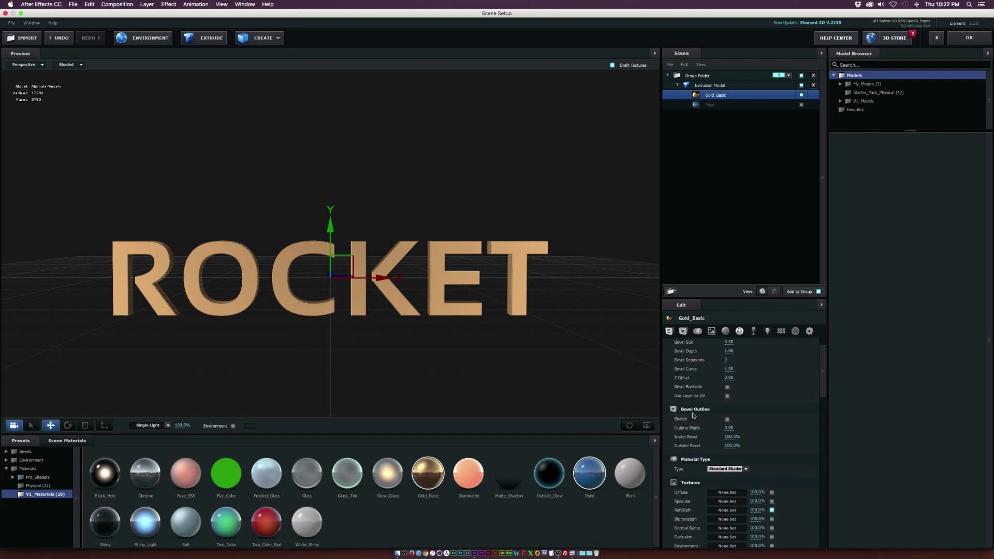
pyautogui.click(727, 419)
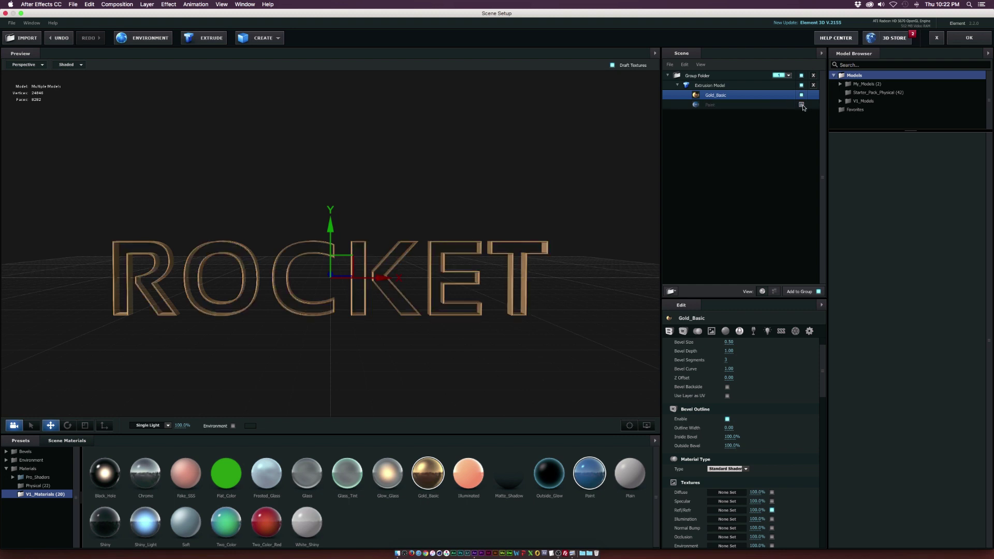
pyautogui.click(801, 106)
# Step: Reduce the Paint bevel's Extrude to about 0.30 so it sits recessed inside the gold outline
pyautogui.click(725, 106)
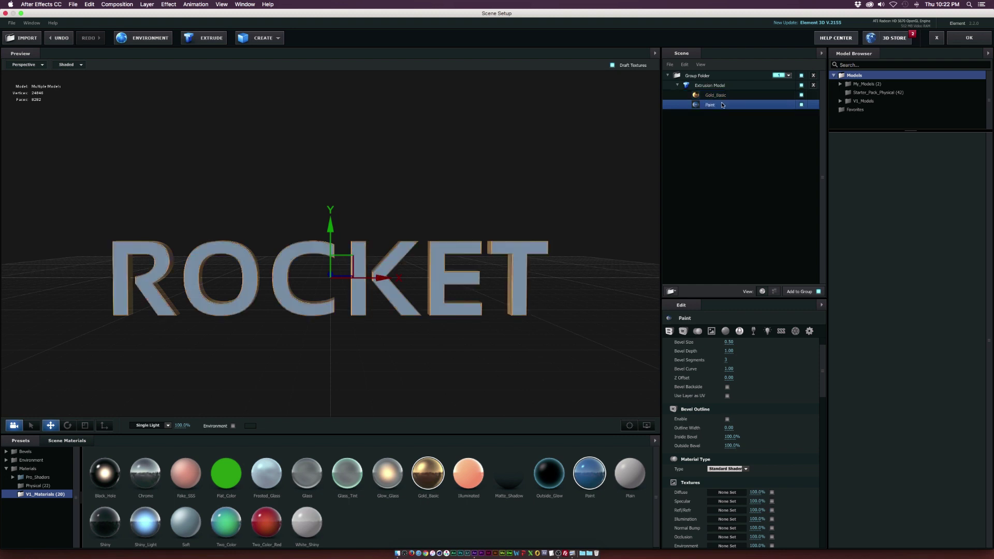
pyautogui.scroll(2, 720, 359)
pyautogui.moveTo(727, 354); pyautogui.dragTo(683, 356)
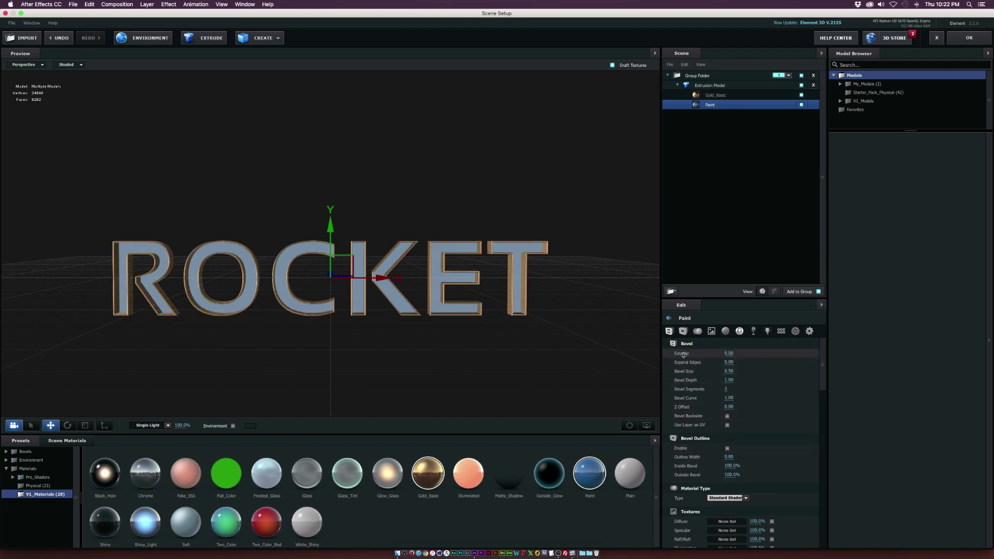
pyautogui.moveTo(606, 342); pyautogui.dragTo(455, 278)
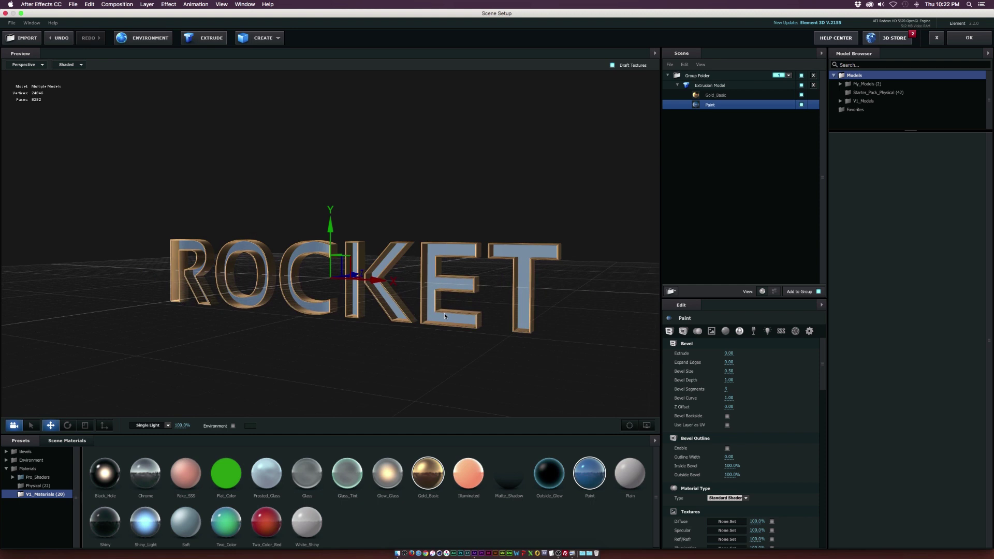
pyautogui.moveTo(445, 316); pyautogui.dragTo(595, 352)
pyautogui.moveTo(732, 355); pyautogui.dragTo(749, 354)
pyautogui.moveTo(314, 255); pyautogui.dragTo(238, 271)
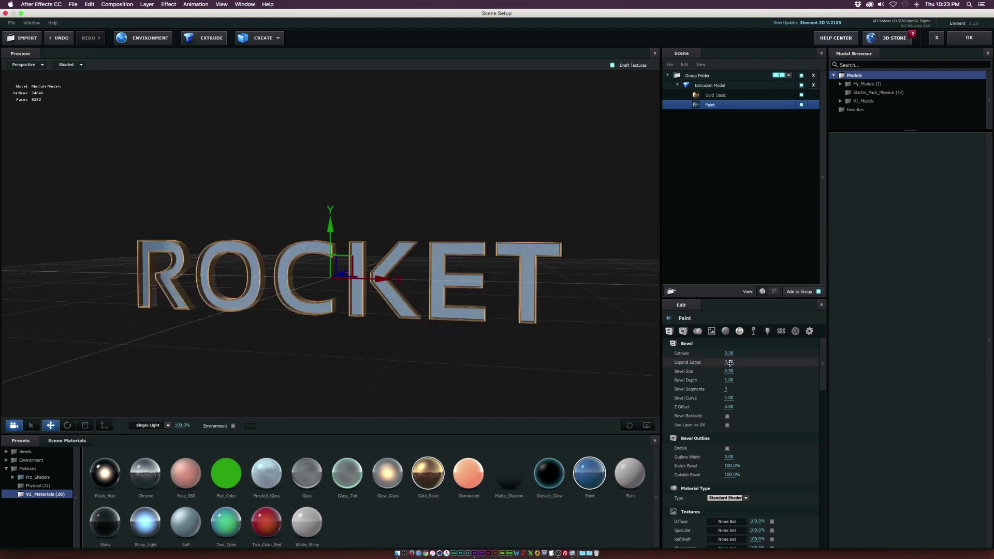
# Step: Set the Paint bevel's Expand Edges to about -0.19 and change its material type to Physical Shader
pyautogui.moveTo(724, 363); pyautogui.dragTo(720, 362)
pyautogui.moveTo(547, 320); pyautogui.dragTo(447, 280)
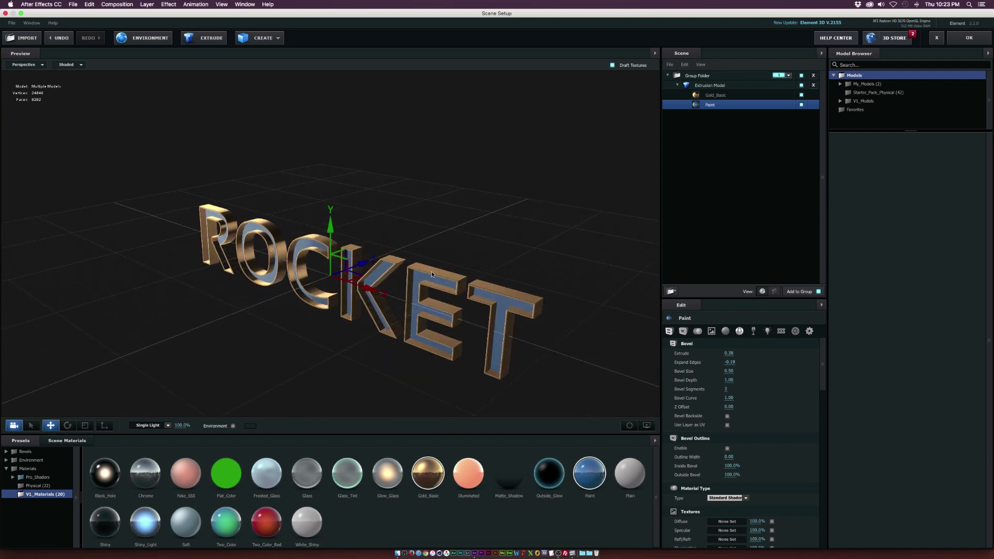
pyautogui.click(425, 310)
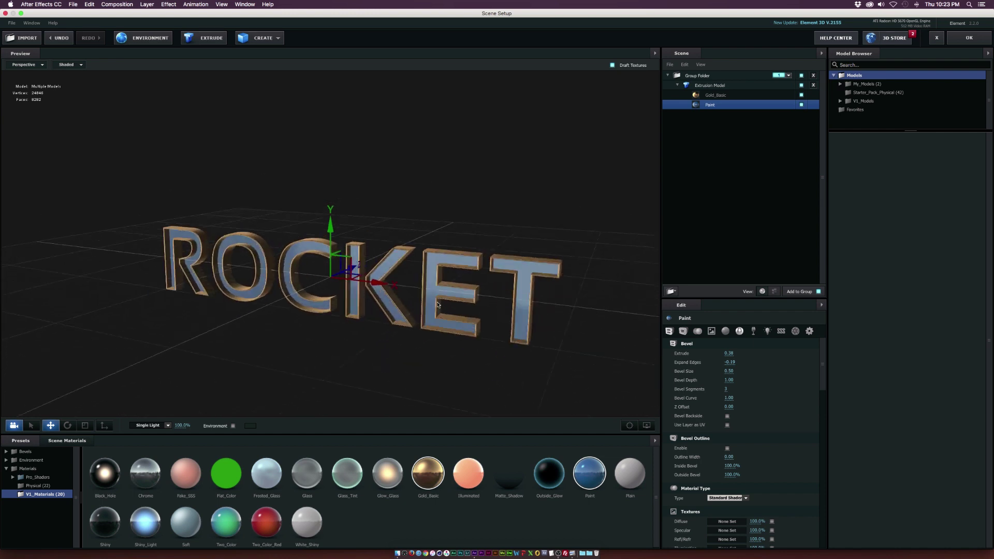
pyautogui.click(726, 498)
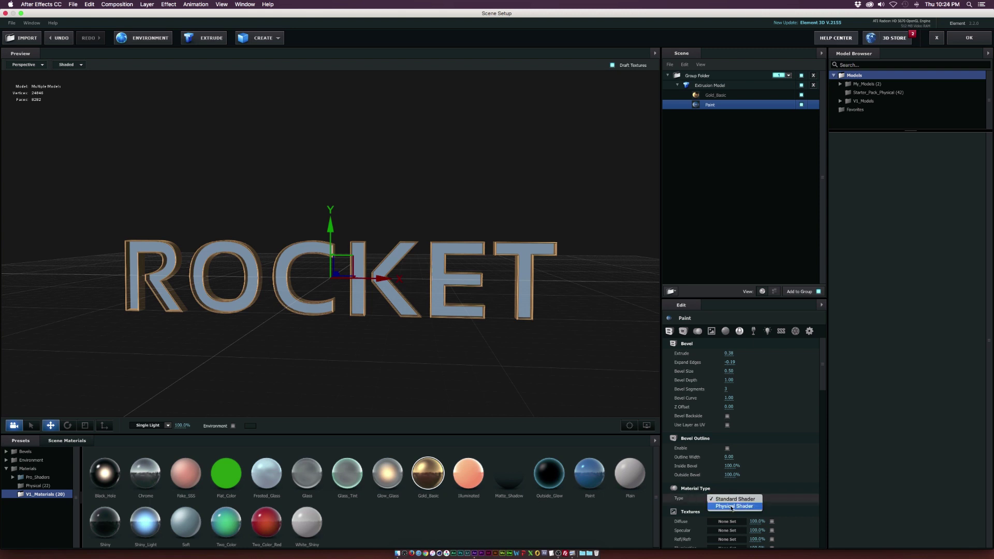
pyautogui.click(732, 506)
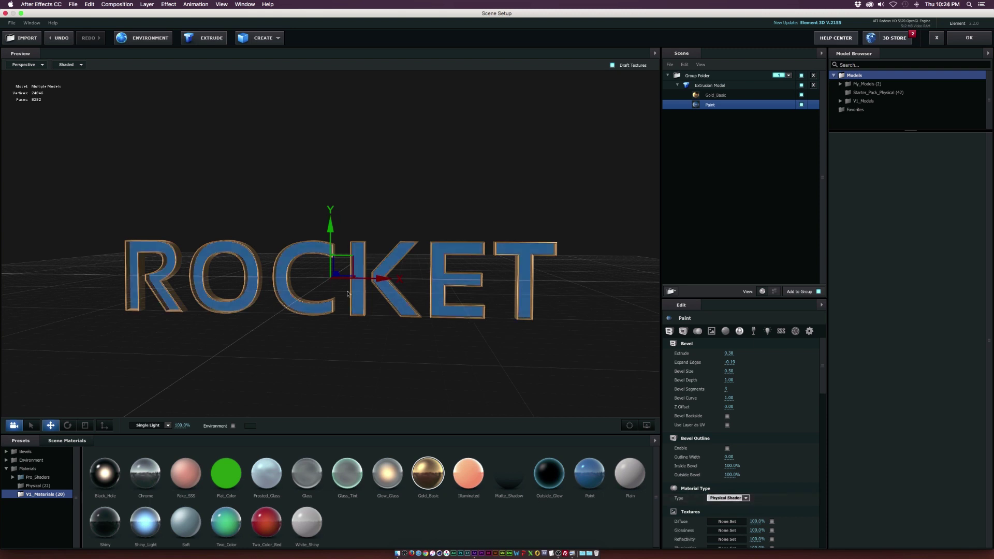
# Step: Load Scratched-Metal-Texture.jpg from file as the Paint material's diffuse texture, accepting the downscaling
pyautogui.scroll(-2, 713, 497)
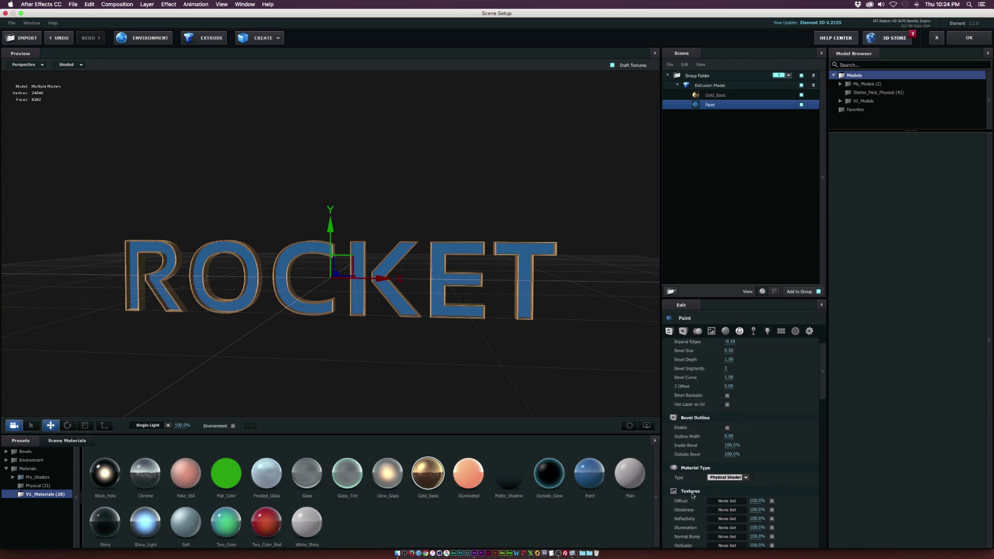
pyautogui.click(729, 501)
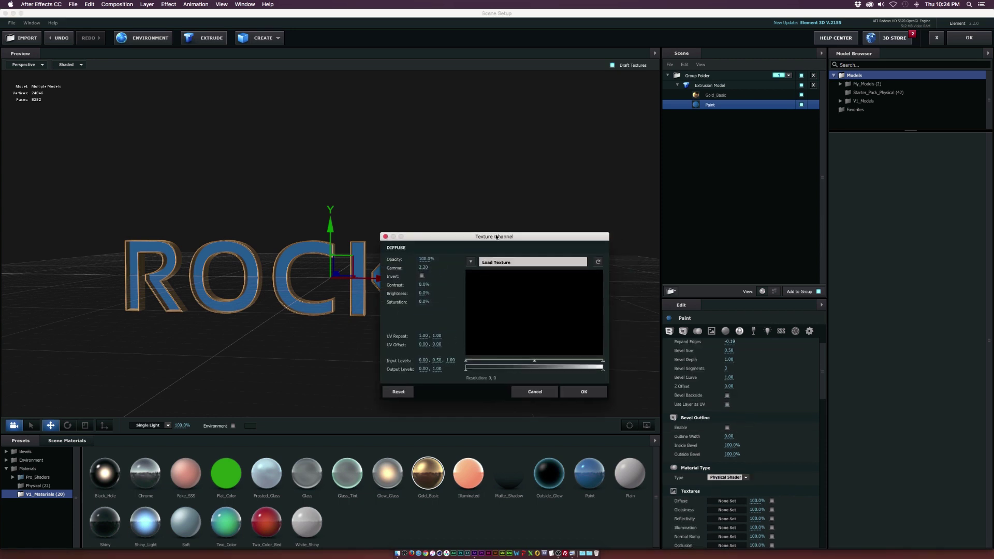
pyautogui.click(471, 263)
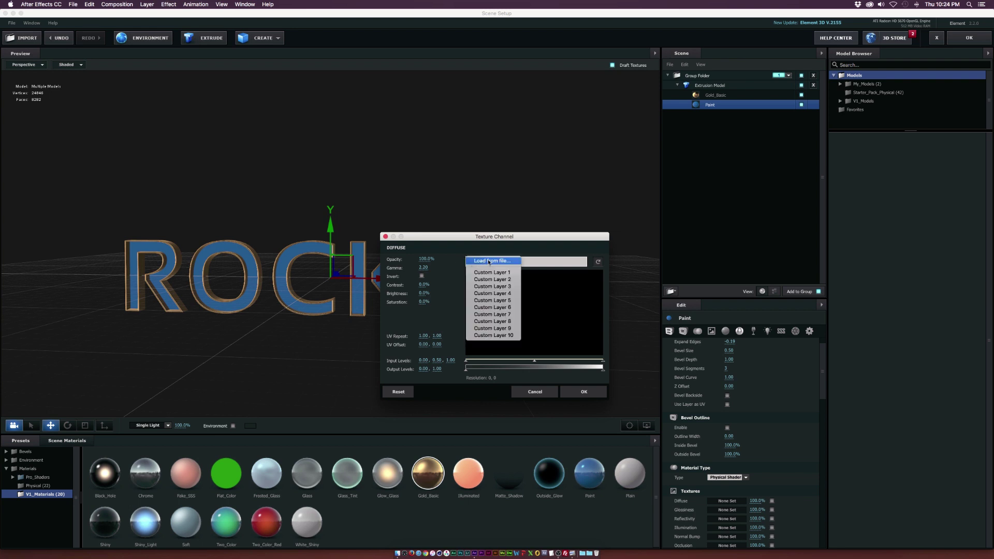
pyautogui.click(482, 261)
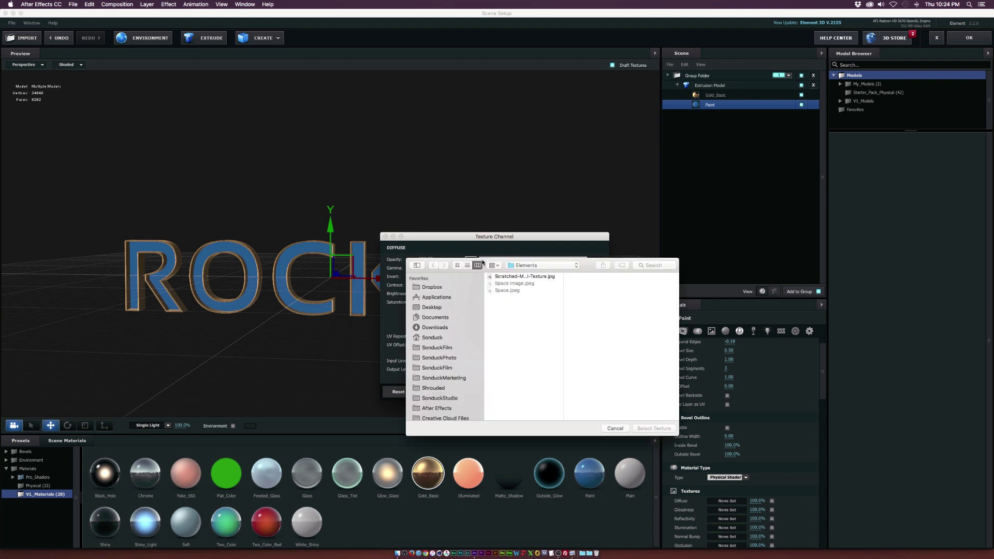
pyautogui.click(437, 348)
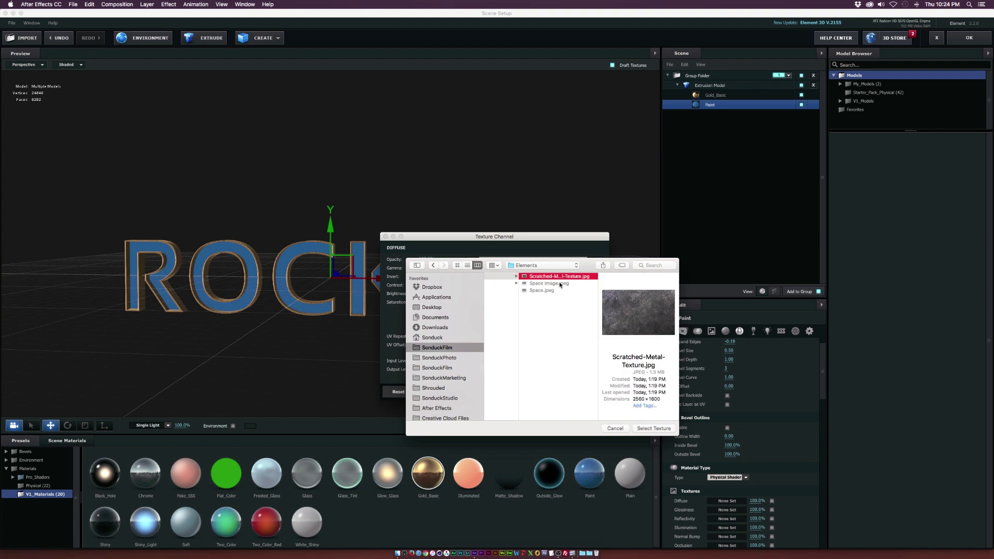
pyautogui.click(564, 279)
pyautogui.press('space')
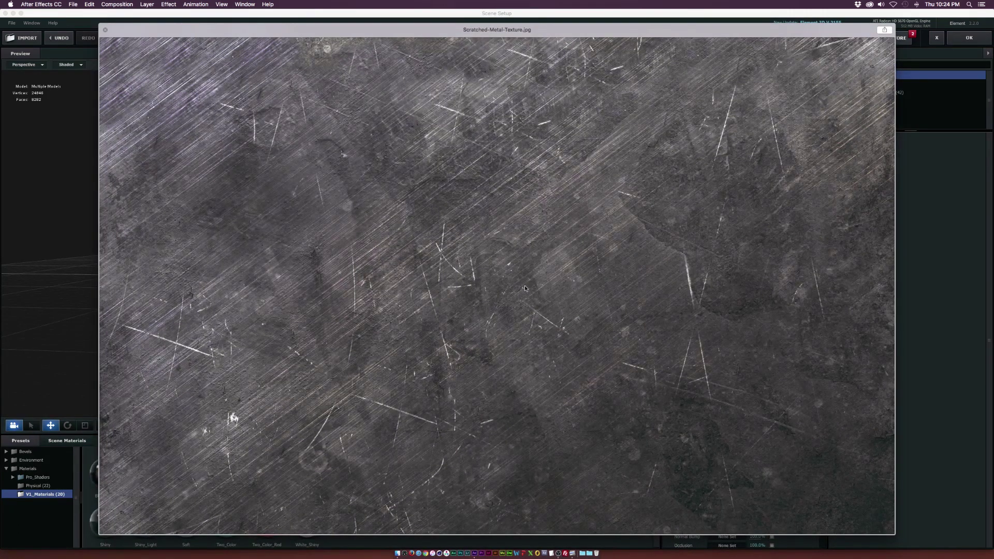
pyautogui.press('space')
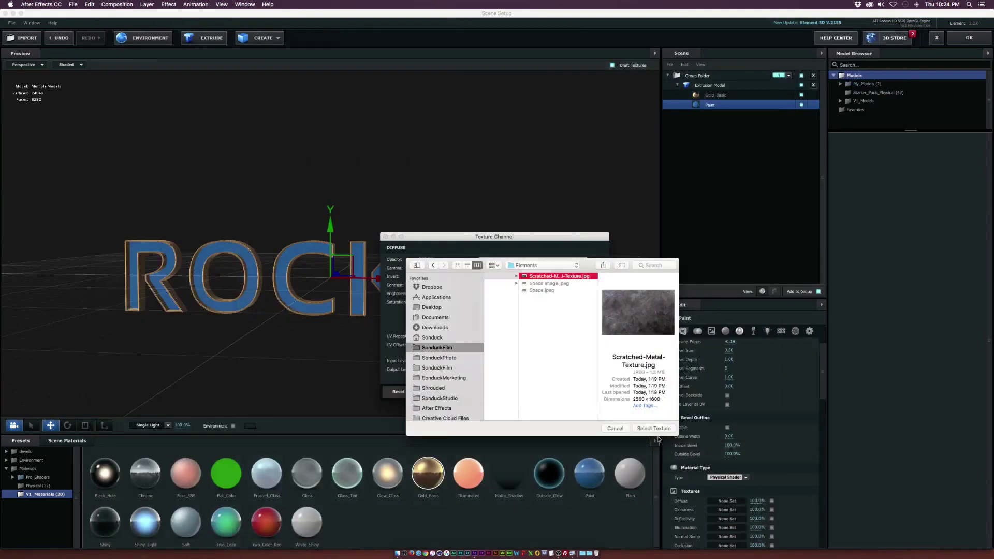
pyautogui.click(652, 428)
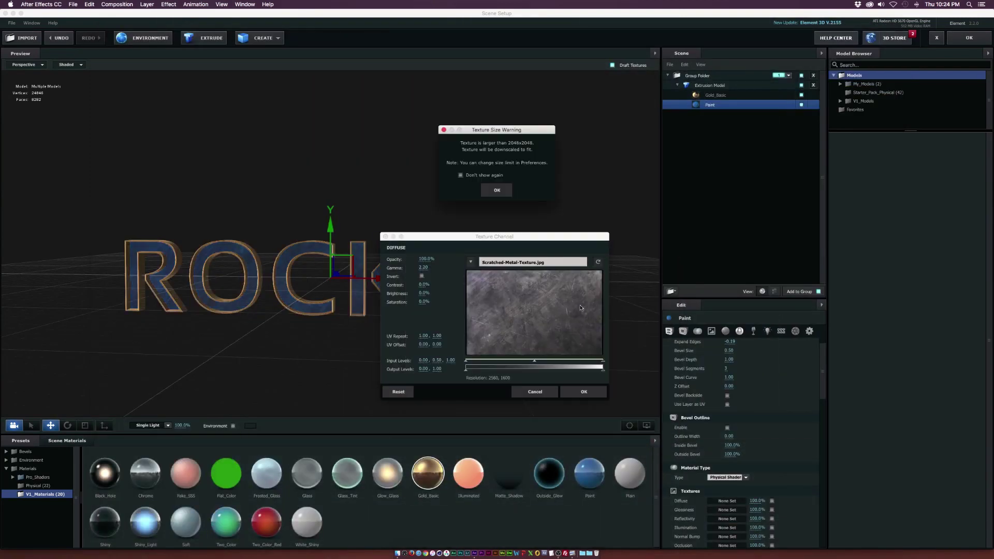
pyautogui.click(500, 190)
pyautogui.moveTo(436, 236); pyautogui.dragTo(695, 234)
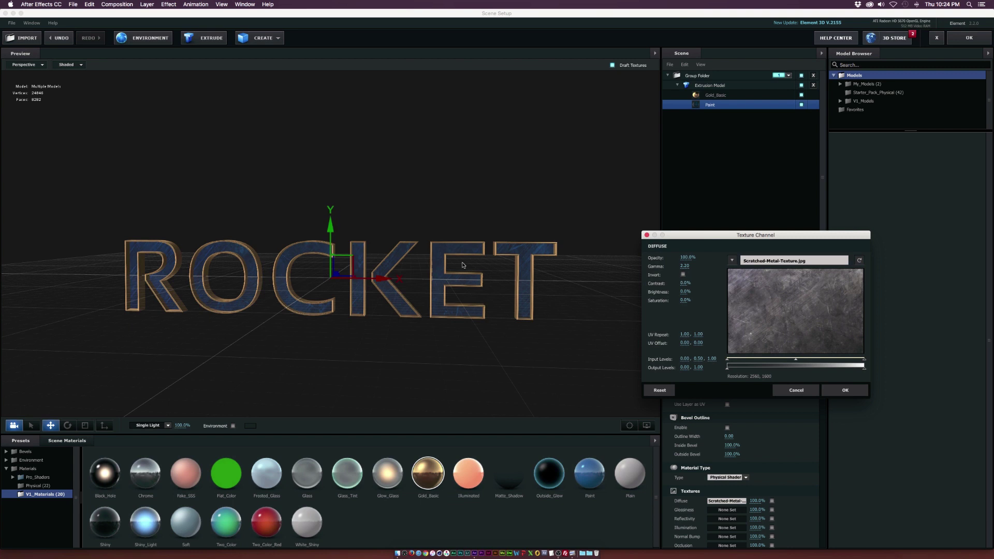
pyautogui.click(841, 390)
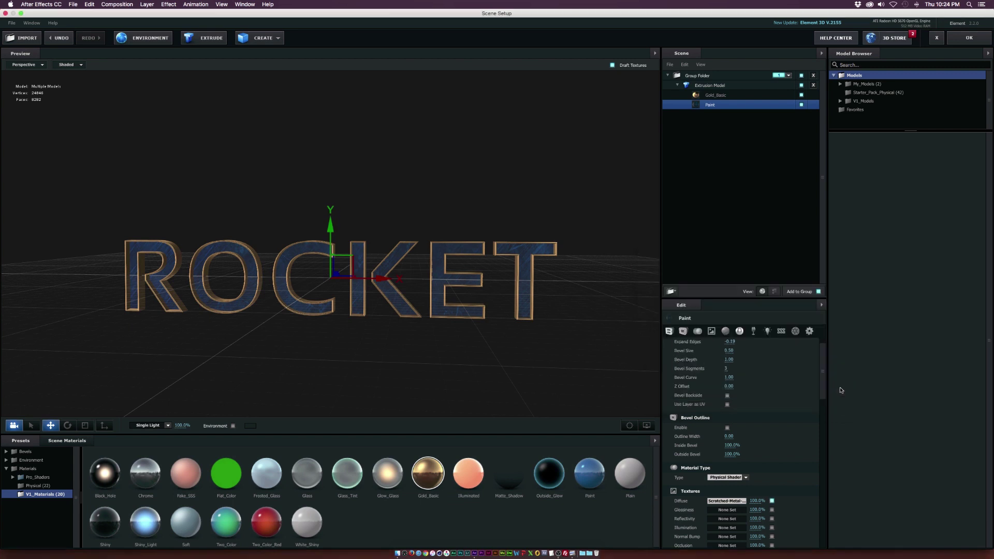
# Step: Change the Paint material's diffuse color to a brighter blue
pyautogui.scroll(-3, 729, 514)
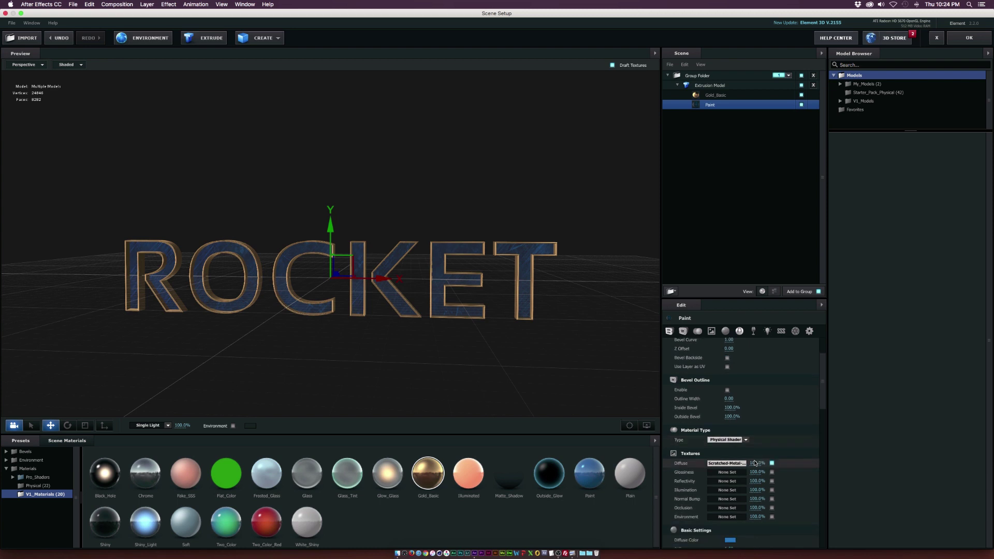
pyautogui.scroll(-2, 729, 514)
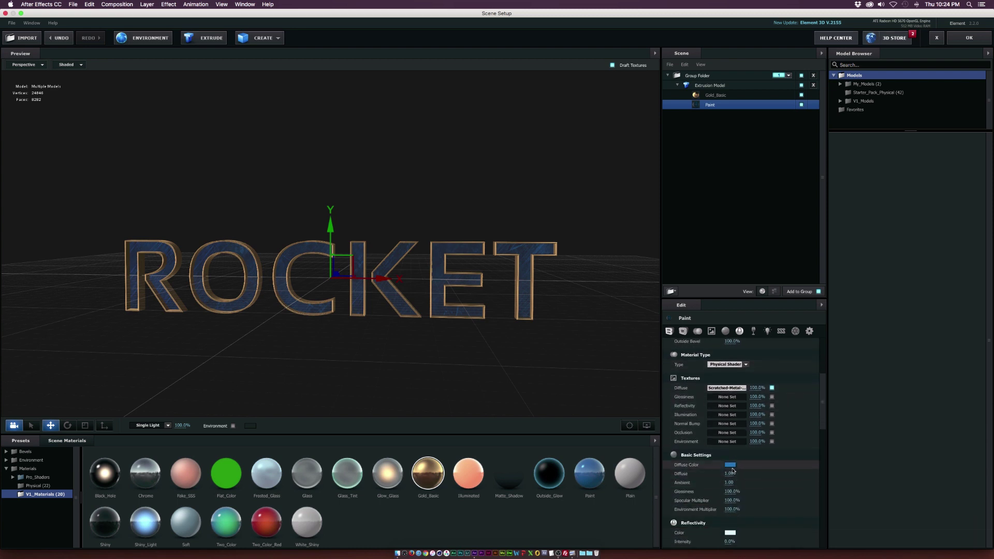
pyautogui.click(730, 464)
pyautogui.moveTo(518, 151); pyautogui.dragTo(512, 113)
pyautogui.click(554, 220)
# Step: Try the Garage_blurred and Default_blurred presets from V1_Environment, and apply Roof_blurred as the scene environment
pyautogui.click(6, 468)
pyautogui.click(6, 460)
pyautogui.click(28, 476)
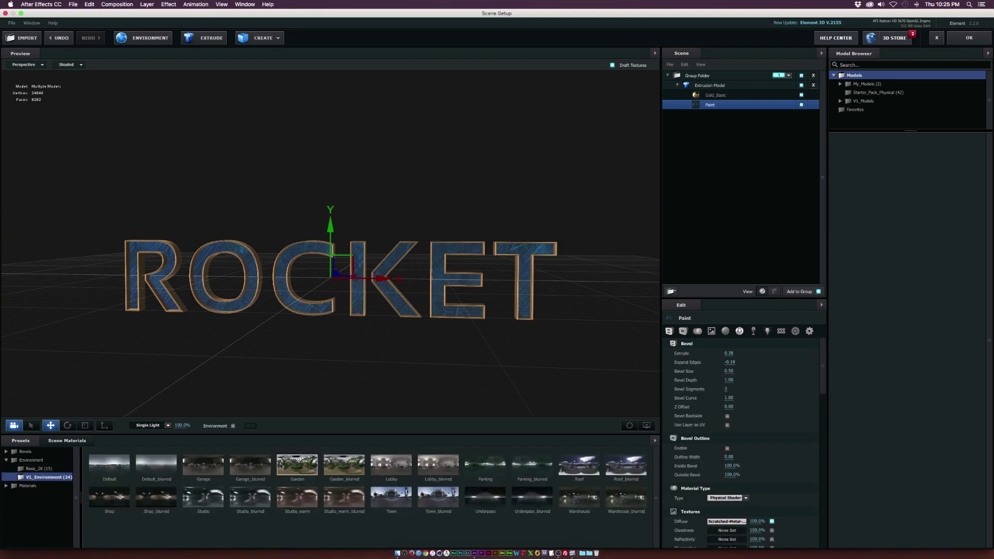
pyautogui.click(251, 468)
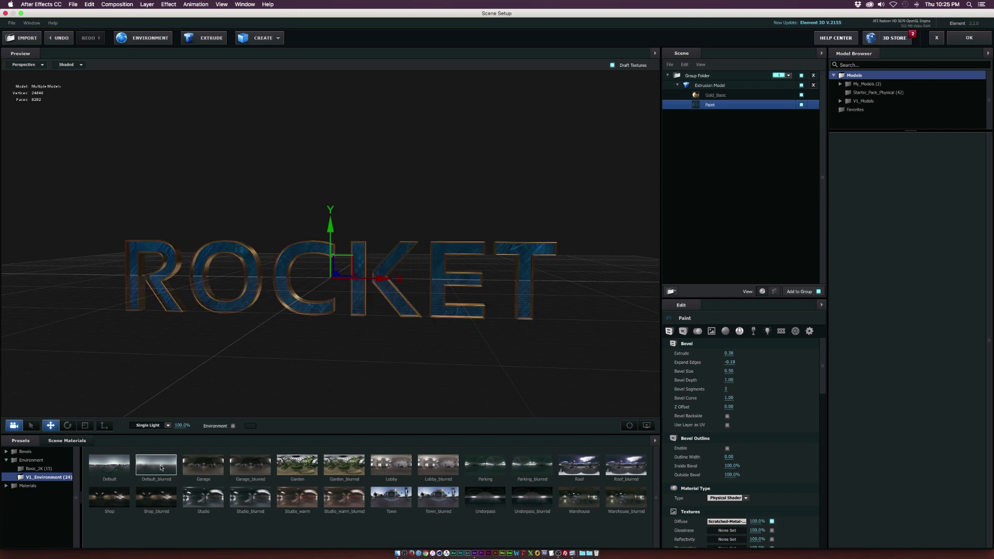
pyautogui.click(164, 469)
pyautogui.click(626, 465)
pyautogui.moveTo(344, 333); pyautogui.dragTo(361, 338)
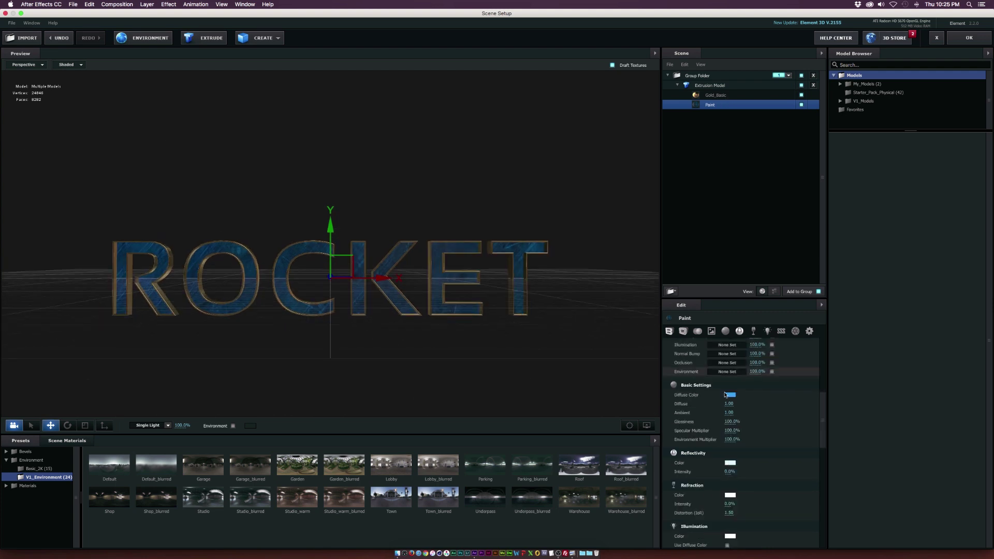
# Step: Raise the Paint material's Diffuse value to about 4.37 and shift its diffuse color to a deeper blue
pyautogui.moveTo(729, 404); pyautogui.dragTo(848, 398)
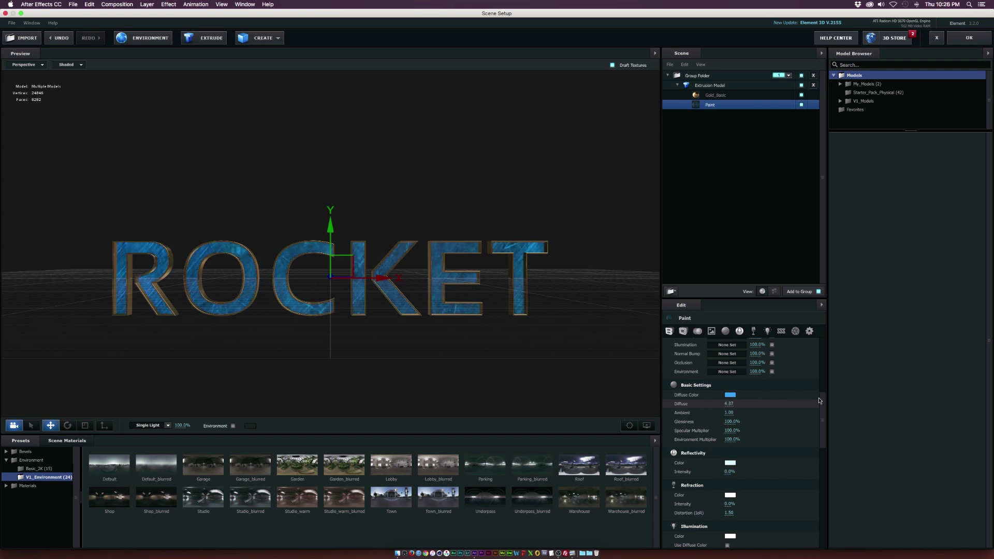
pyautogui.click(729, 394)
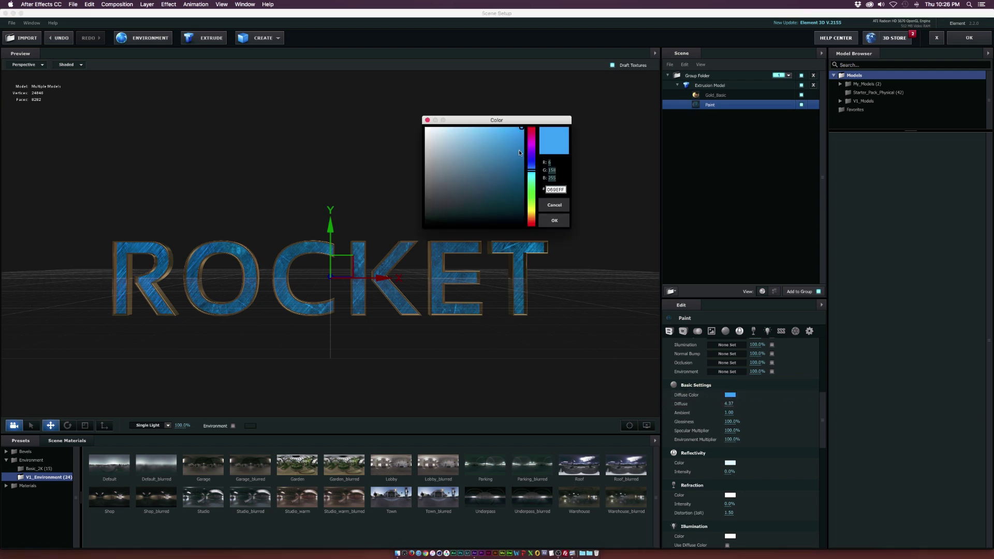
pyautogui.moveTo(533, 170); pyautogui.dragTo(533, 169)
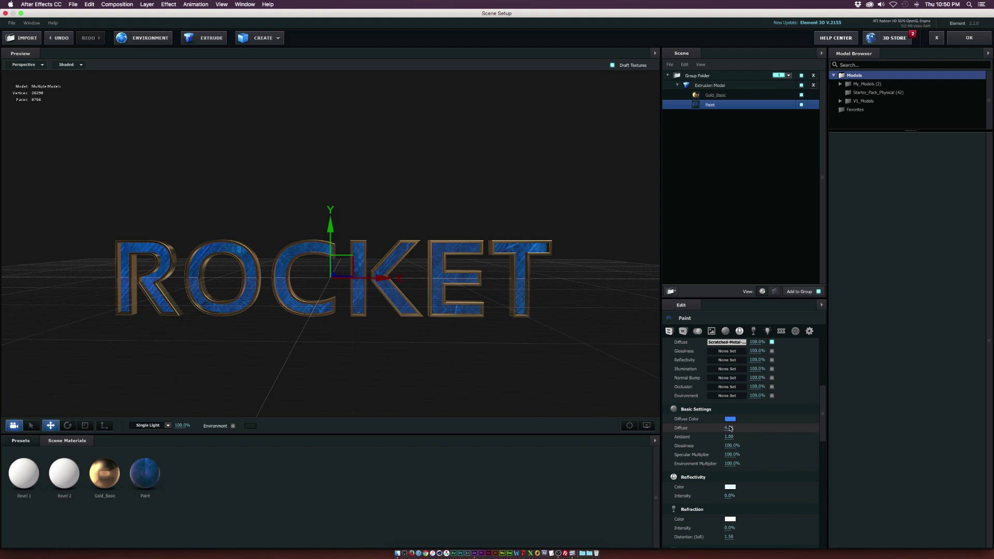
pyautogui.moveTo(730, 427); pyautogui.dragTo(750, 426)
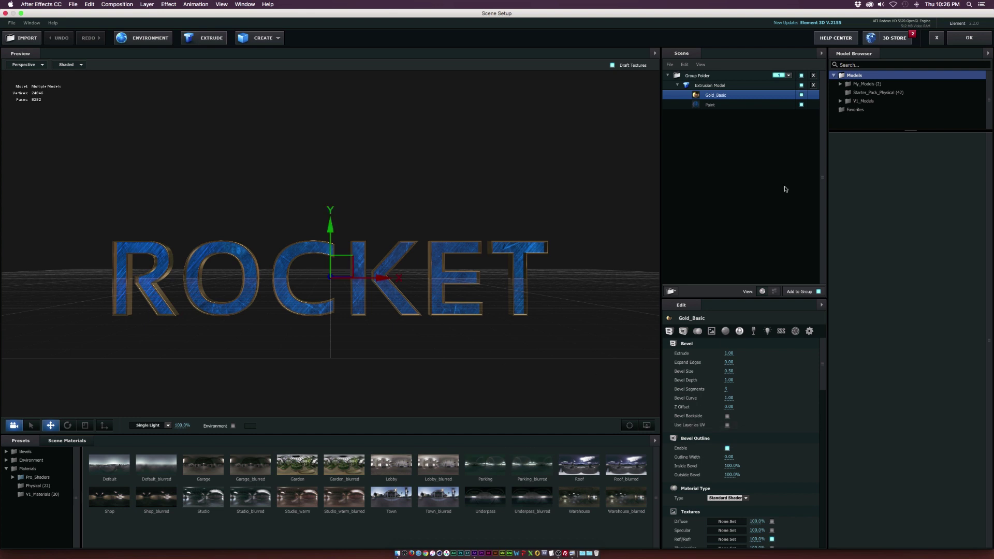
# Step: Set the Gold_Basic bevel outline to about 0.73 width, 93% inside bevel and 149% outside bevel
pyautogui.scroll(-2, 728, 398)
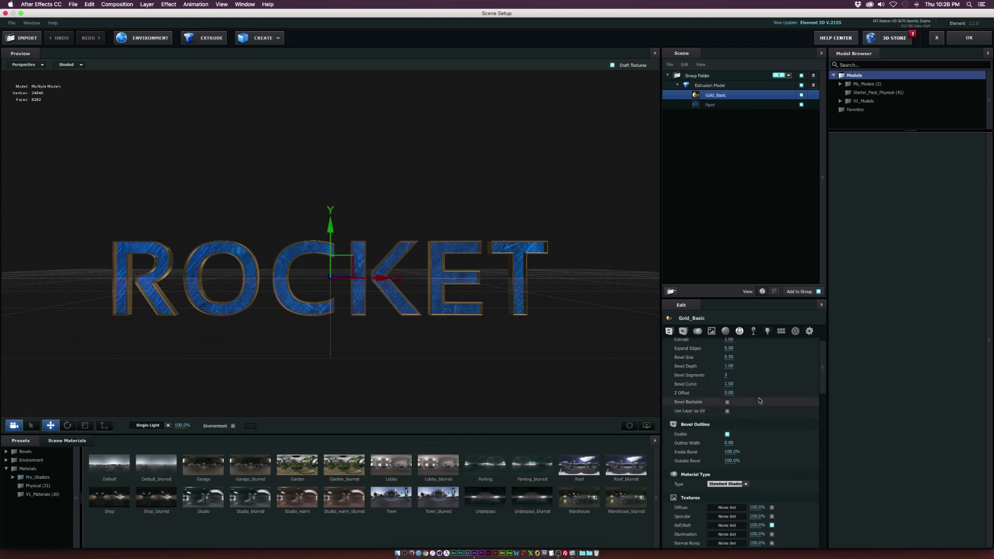
pyautogui.moveTo(729, 443); pyautogui.dragTo(753, 441)
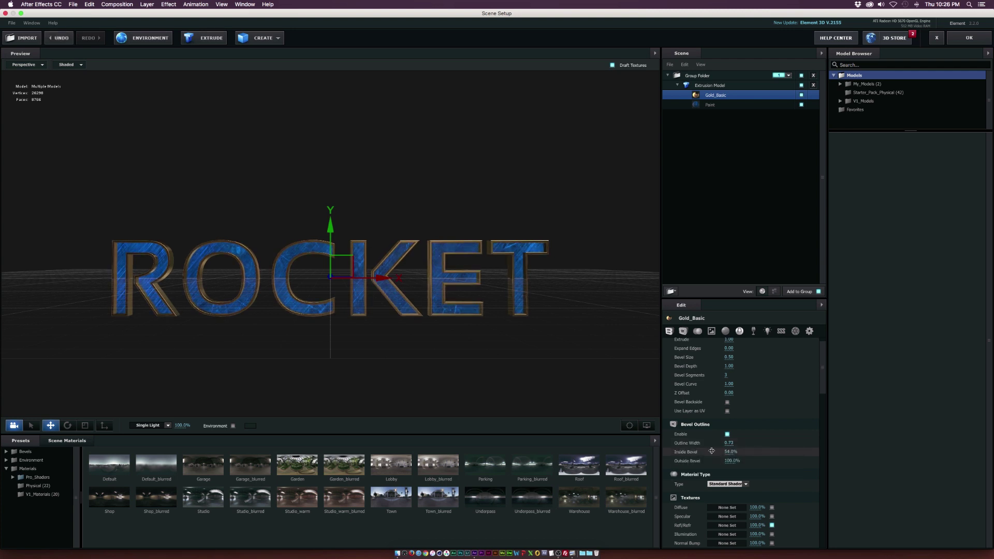
pyautogui.moveTo(724, 452); pyautogui.dragTo(746, 460)
pyautogui.moveTo(569, 311); pyautogui.dragTo(540, 295)
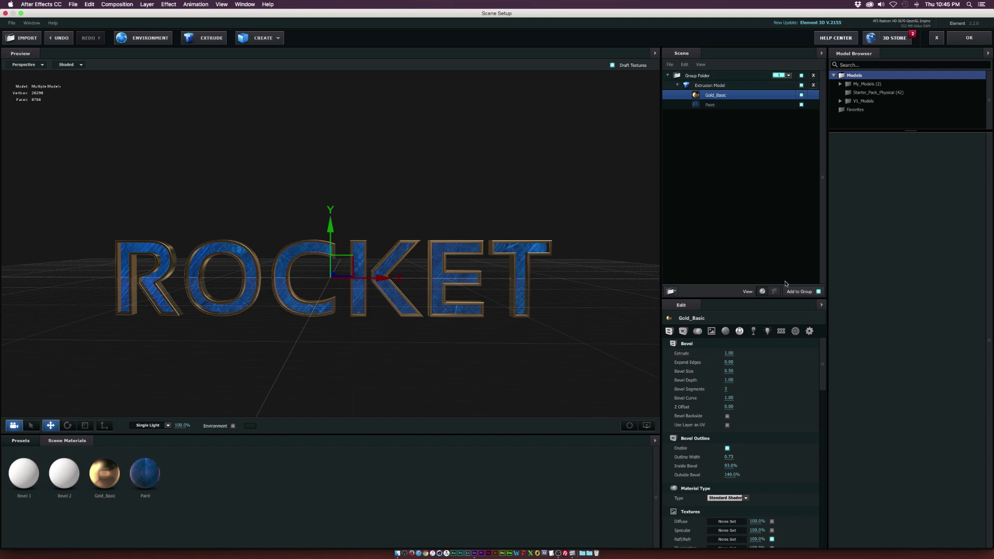
# Step: Set the AO Amount to 5.00 on both the Gold_Basic and Paint materials and accept the scene setup
pyautogui.scroll(-15, 699, 412)
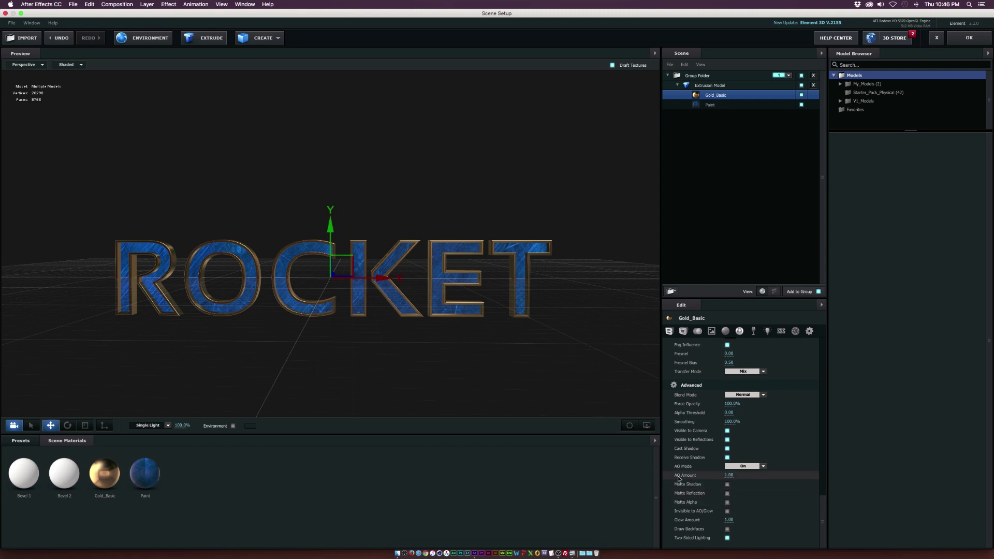
pyautogui.moveTo(729, 474); pyautogui.dragTo(768, 475)
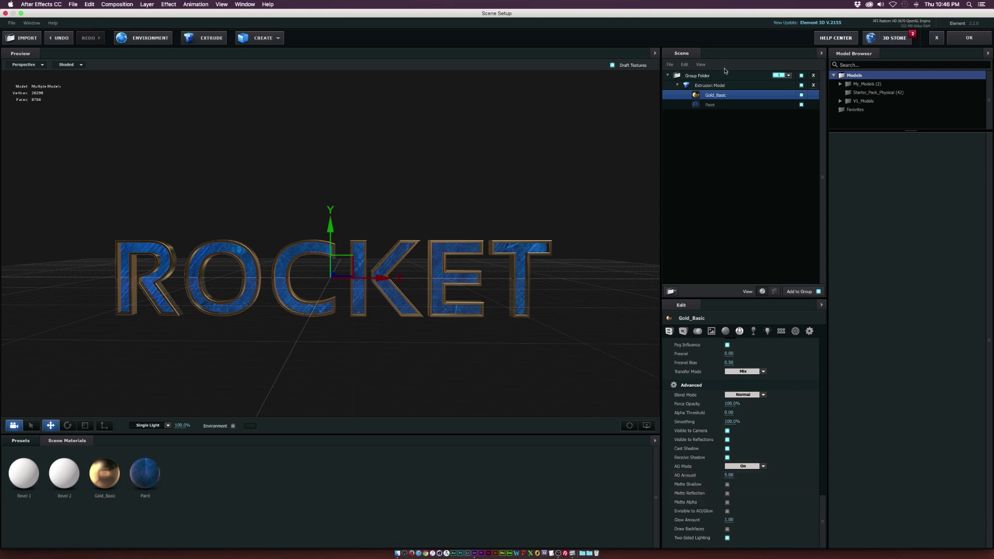
pyautogui.click(712, 104)
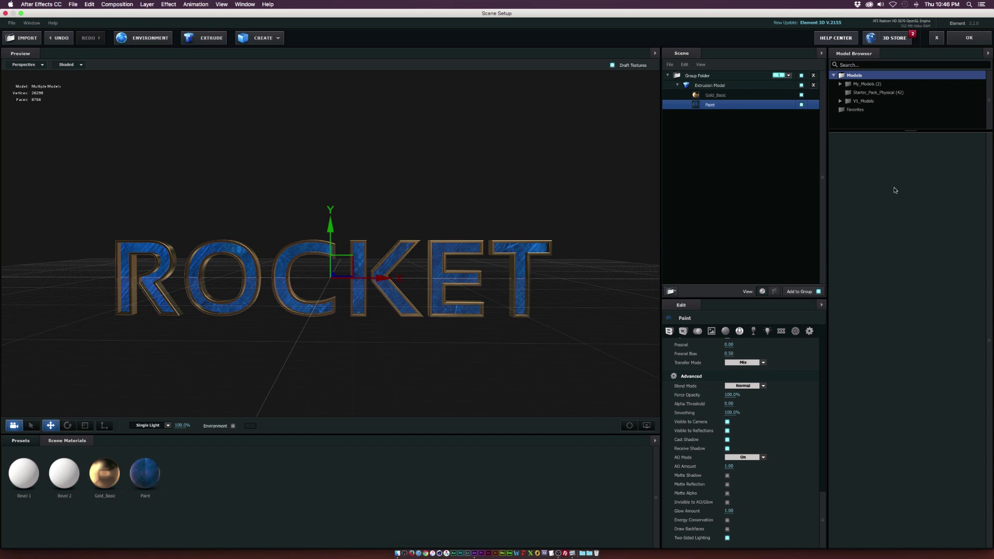
pyautogui.click(728, 466)
pyautogui.write('5')
pyautogui.press('Return')
pyautogui.click(969, 38)
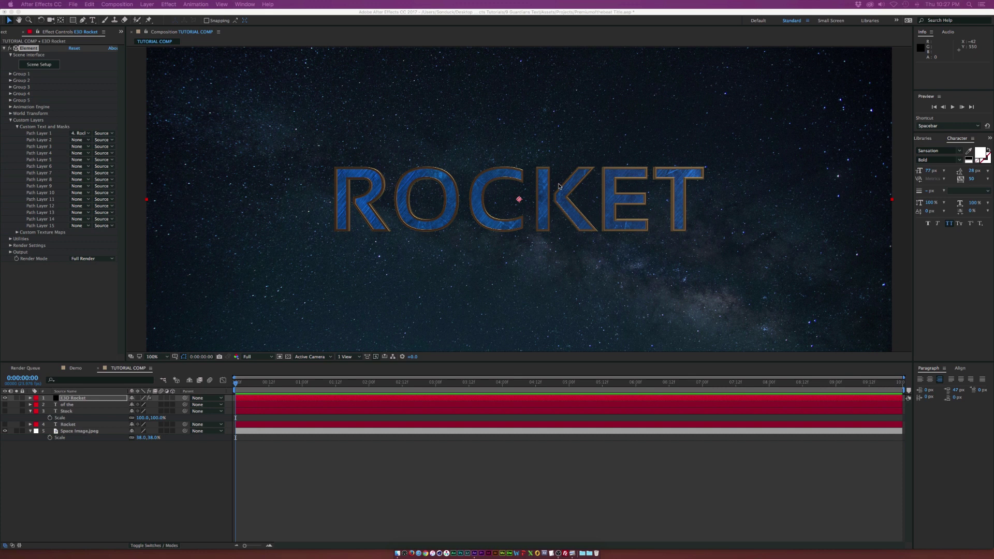
# Step: Set the added lighting in the E3D Rocket layer's render settings to Cinema
pyautogui.click(31, 249)
pyautogui.click(10, 245)
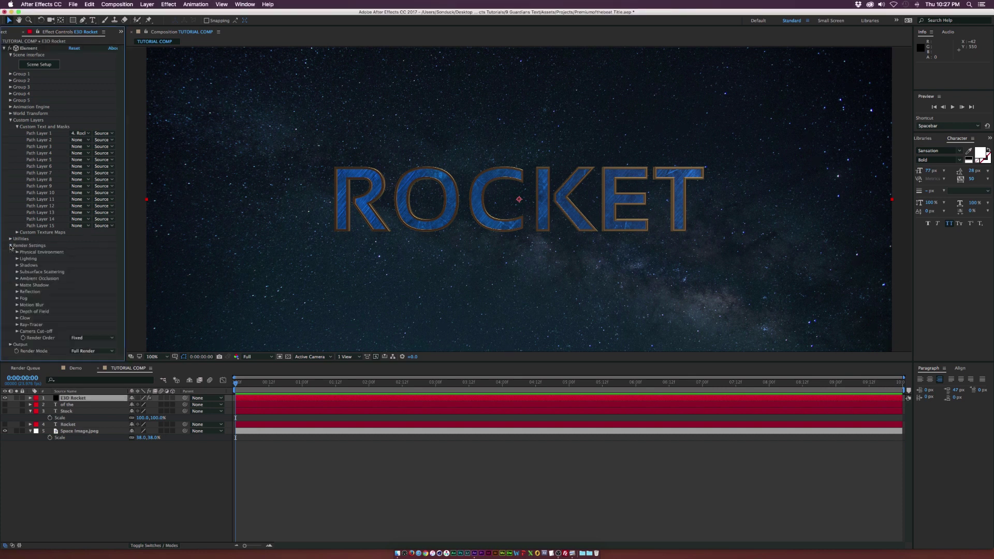
pyautogui.click(17, 259)
pyautogui.click(83, 279)
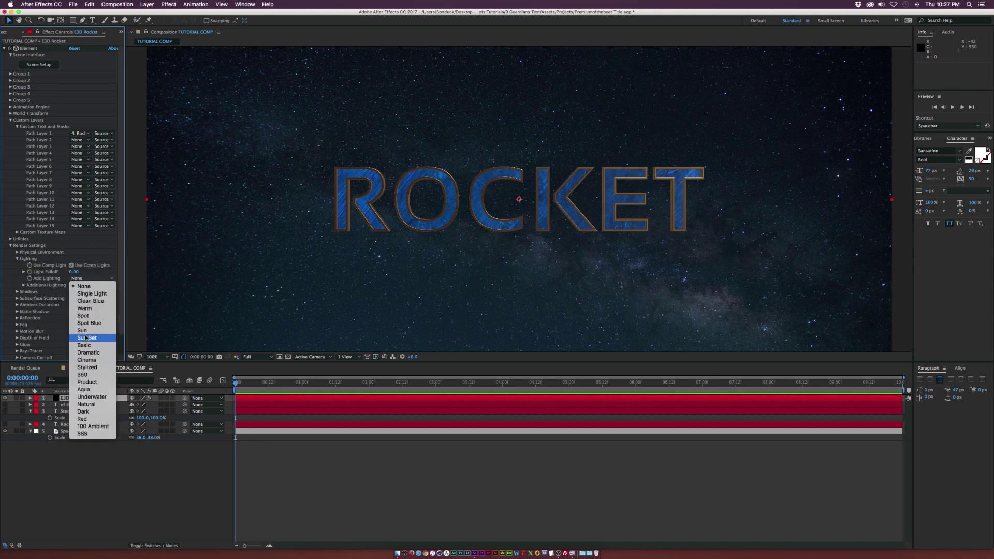
pyautogui.click(93, 363)
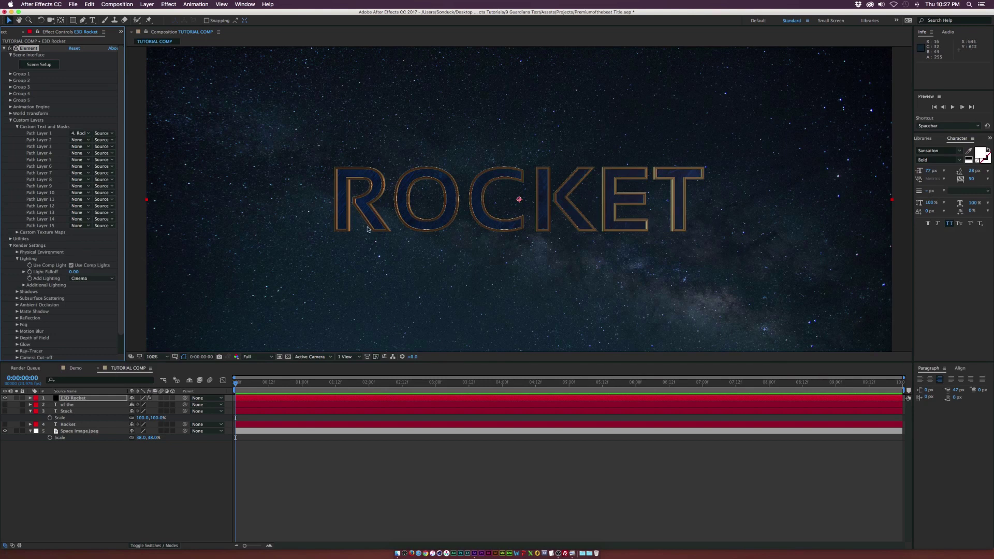
# Step: Rotate the additional lighting on the E3D Rocket layer to about -53° around X
pyautogui.press('super+z')
pyautogui.click(22, 285)
pyautogui.click(30, 299)
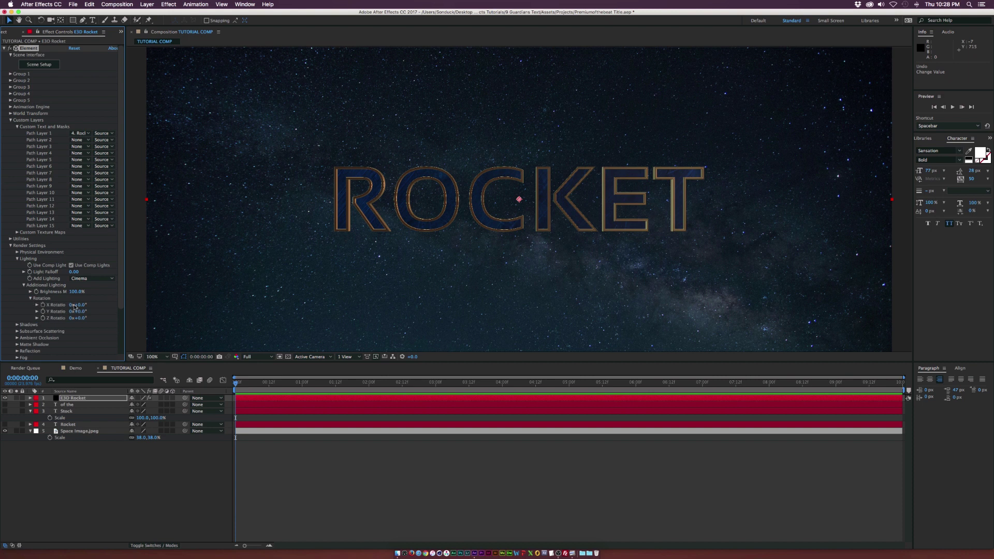
pyautogui.click(58, 304)
pyautogui.moveTo(58, 304); pyautogui.dragTo(72, 305)
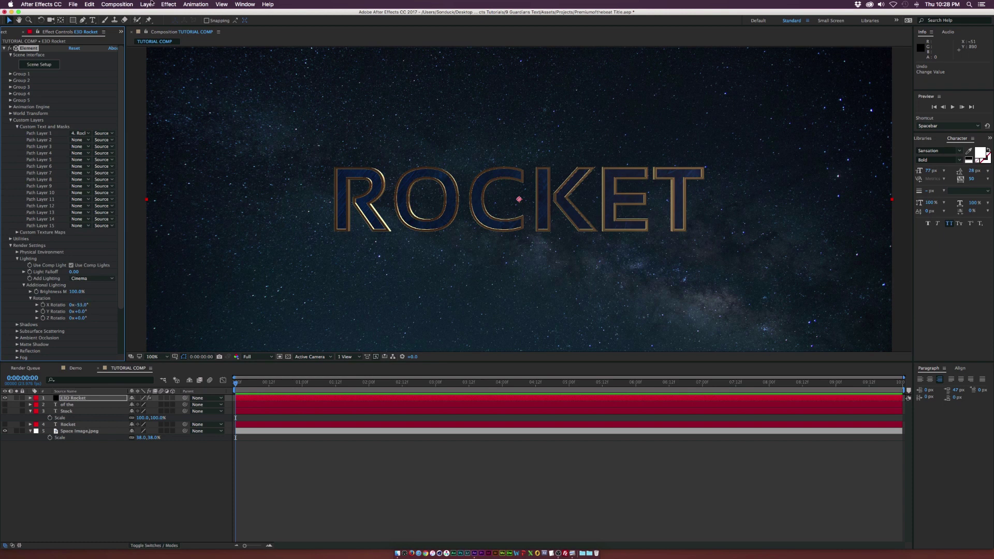
# Step: Add a point light layer to the composition and show its Position property
pyautogui.click(149, 4)
pyautogui.moveTo(156, 14)
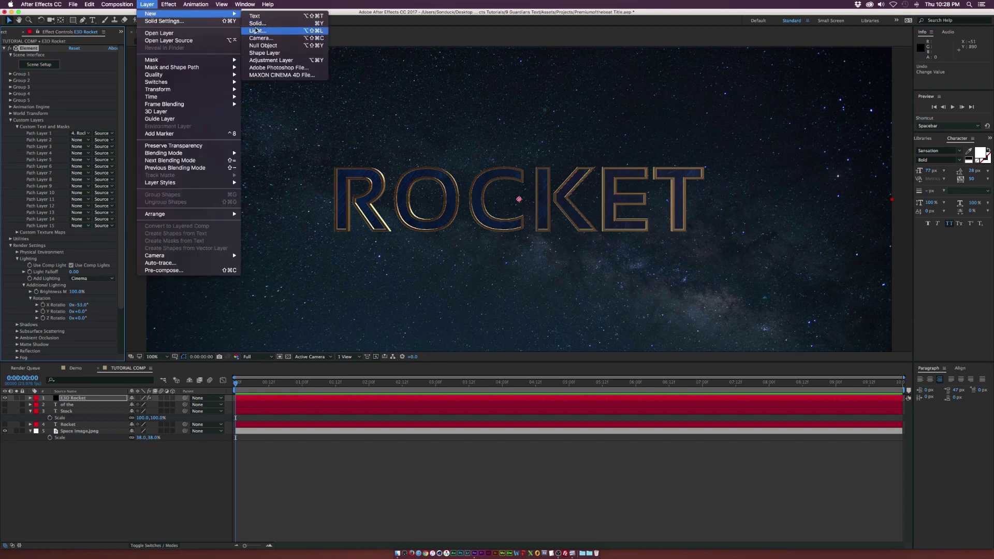
pyautogui.click(255, 30)
pyautogui.click(539, 366)
pyautogui.press('p')
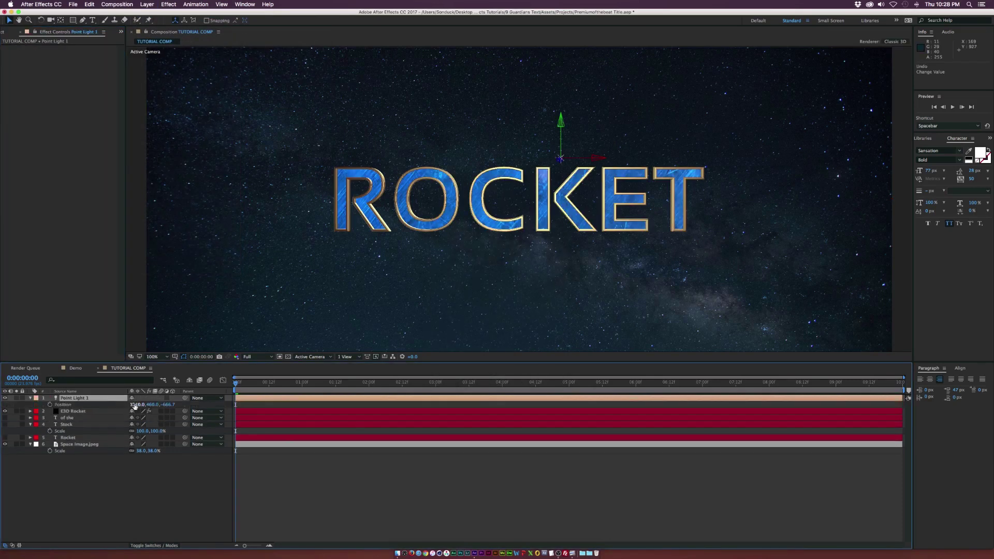
# Step: Pull the point light farther in front of the title, raise it to about Y -740, and compare the title with it off and on
pyautogui.moveTo(168, 404); pyautogui.dragTo(176, 368)
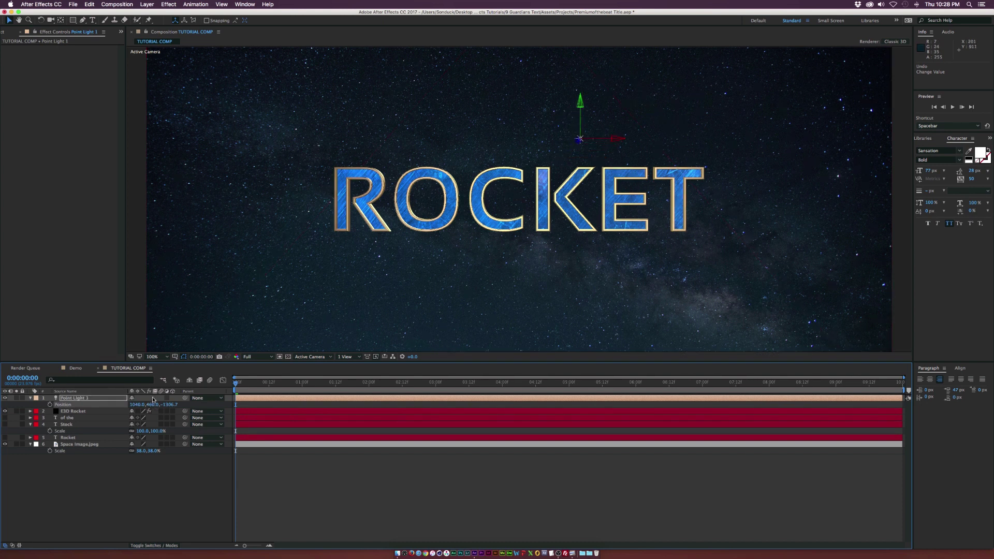
pyautogui.moveTo(153, 405); pyautogui.dragTo(108, 401)
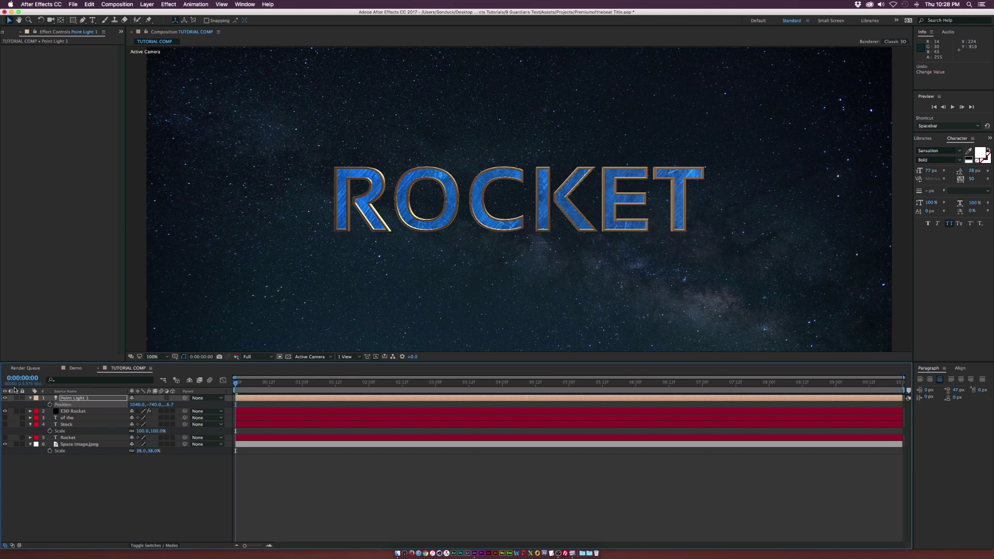
pyautogui.click(5, 398)
pyautogui.click(5, 398)
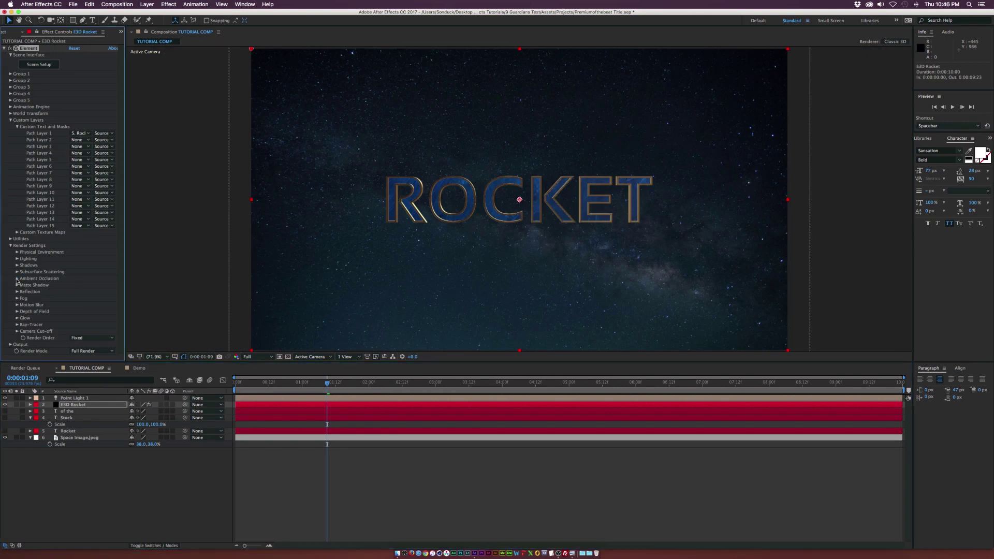
# Step: Enable ambient occlusion on the E3D Rocket layer and set the SSAO intensity to 4
pyautogui.click(17, 280)
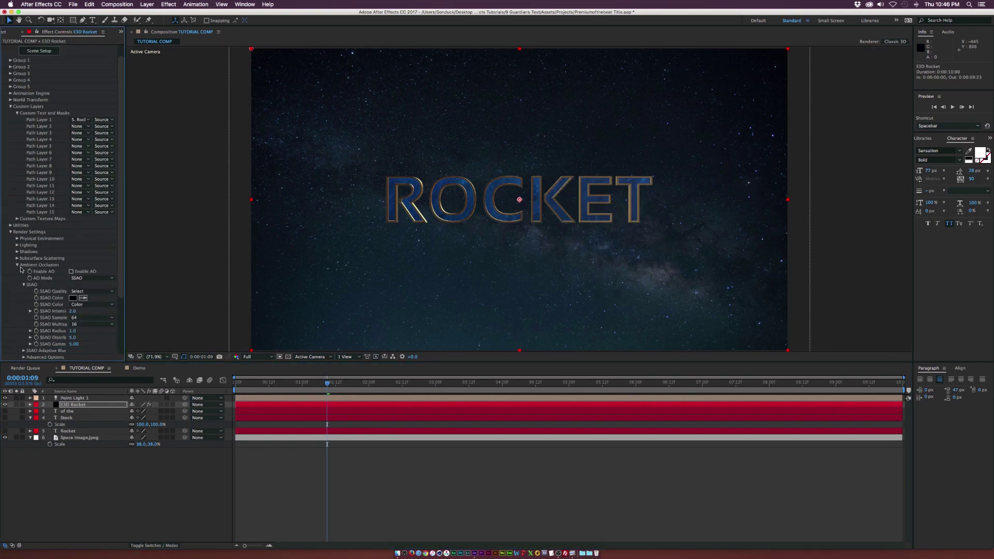
pyautogui.click(71, 272)
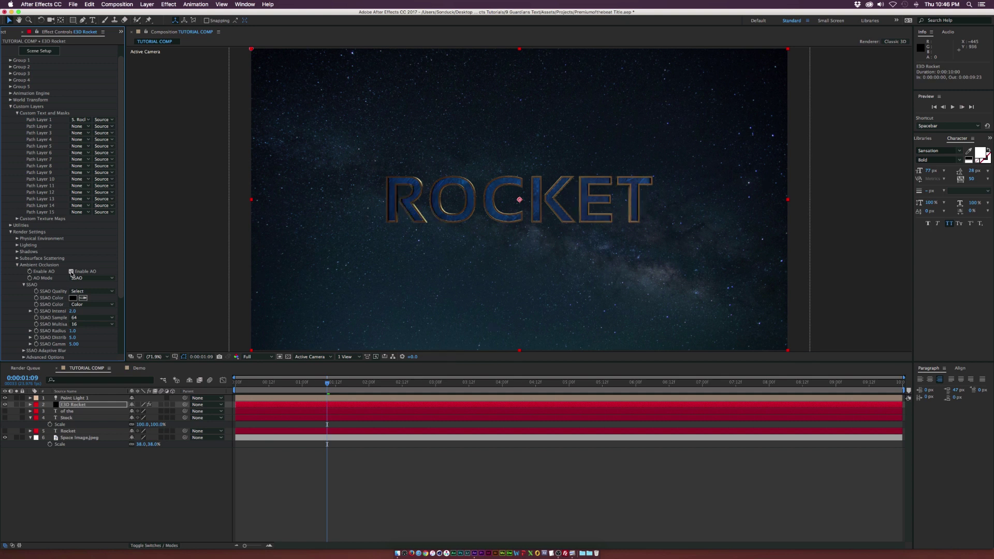
pyautogui.click(72, 311)
pyautogui.write('4')
pyautogui.press('Return')
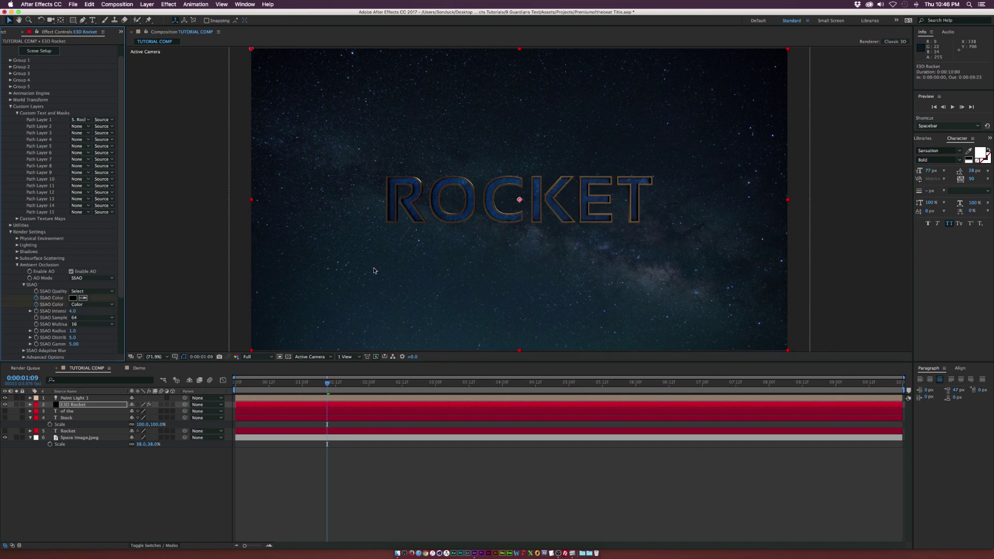
# Step: Set the SSAO quality to Ultra (Slower) and its radius to 3, and turn ambient occlusion back off
pyautogui.click(102, 291)
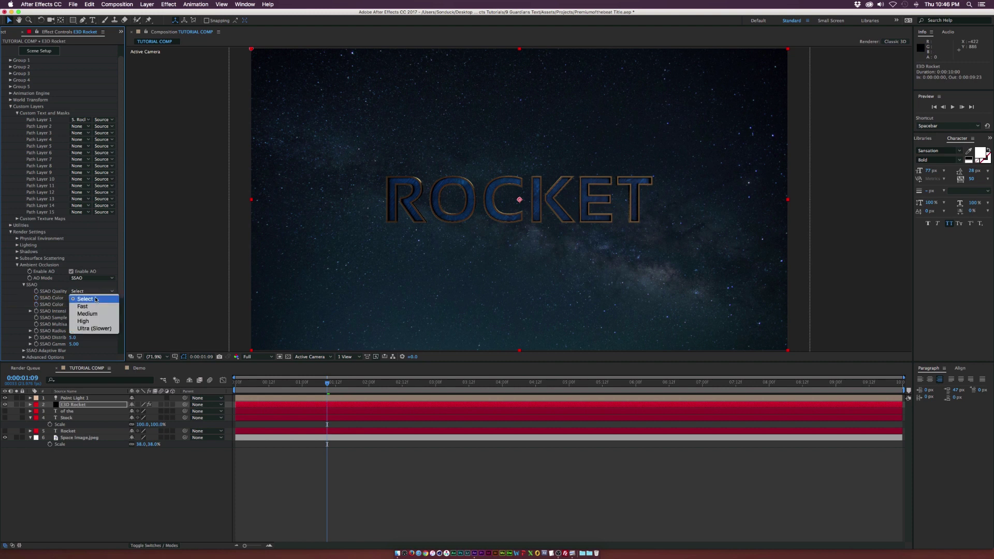
pyautogui.click(89, 328)
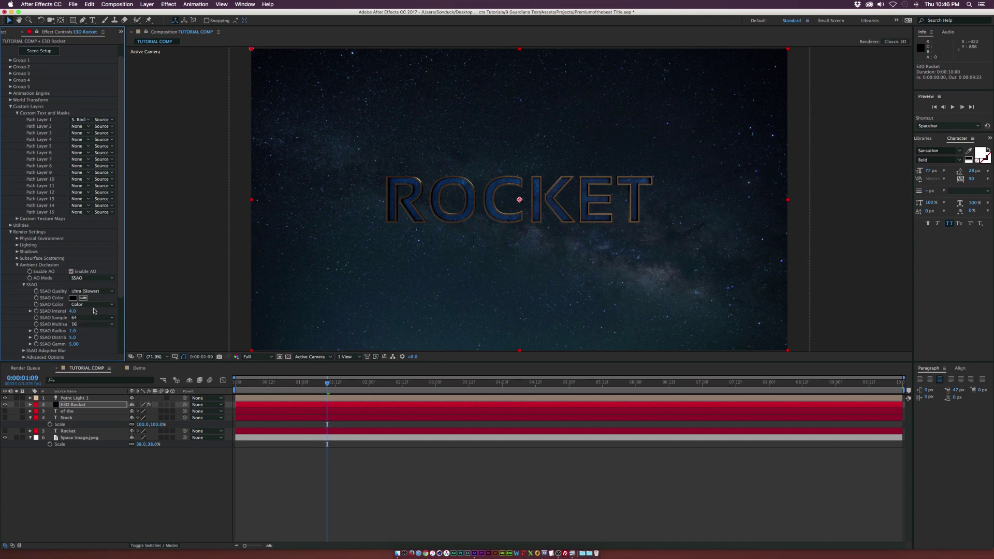
pyautogui.click(73, 331)
pyautogui.write('3')
pyautogui.press('Return')
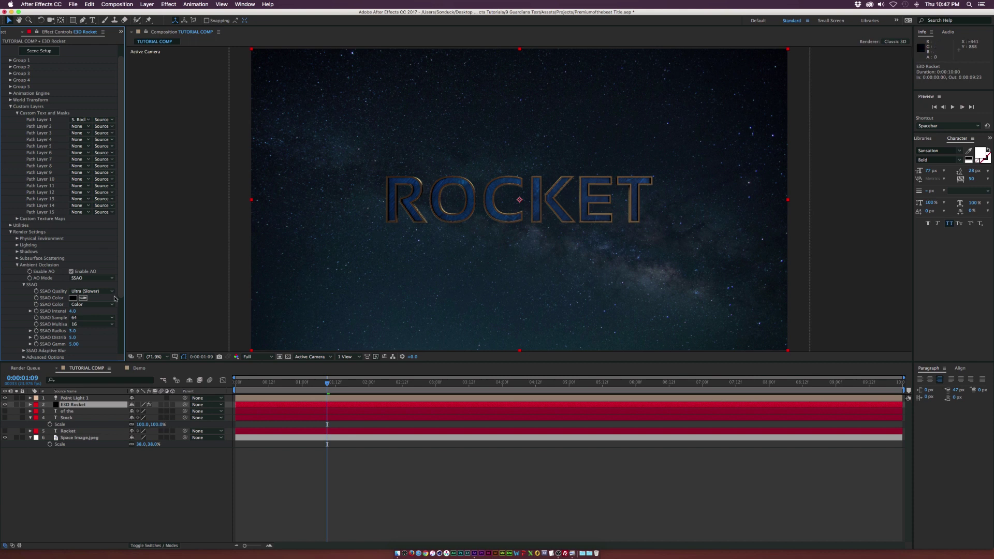
pyautogui.click(72, 271)
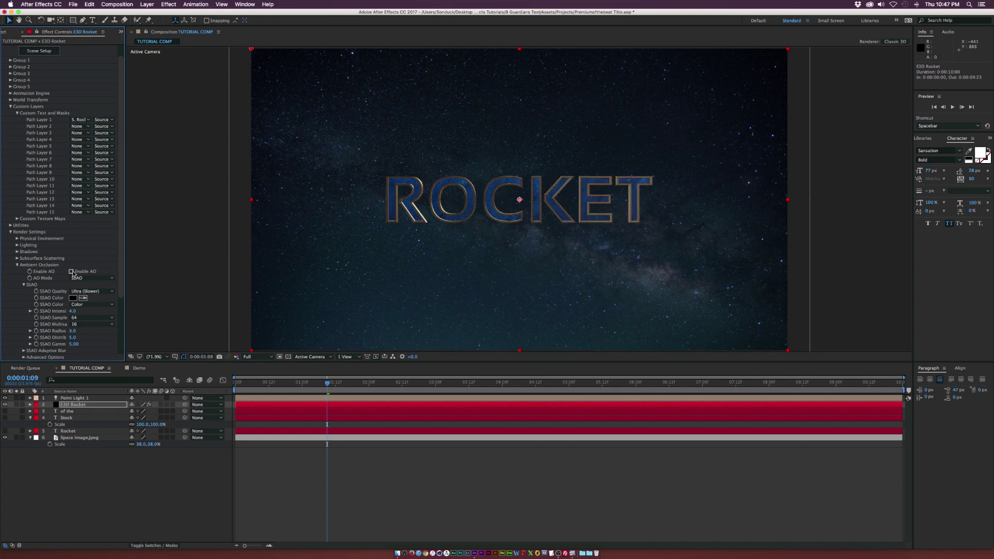
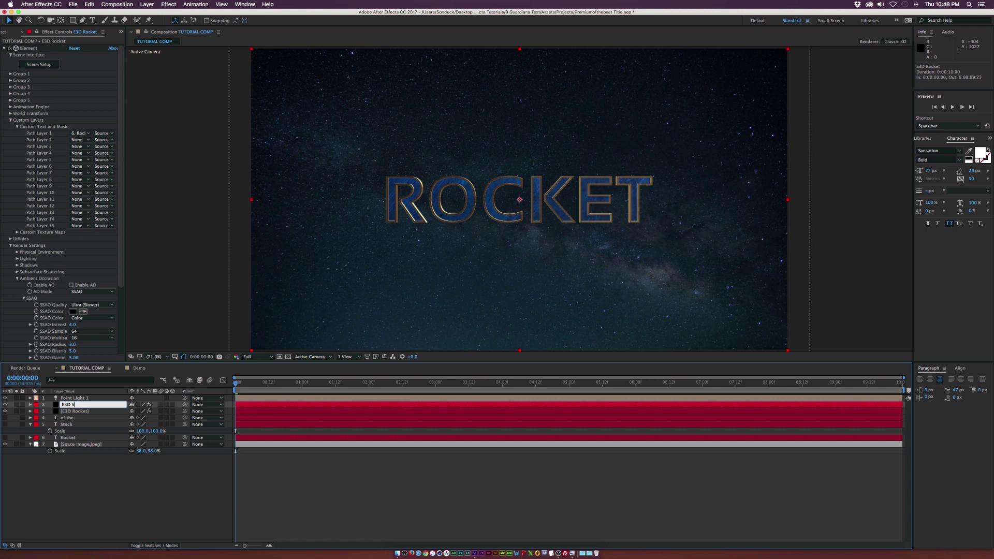
# Step: Name the duplicated Element layer E3D Stock and set its Path Layer 1 to the Stock text layer
pyautogui.press('Return')
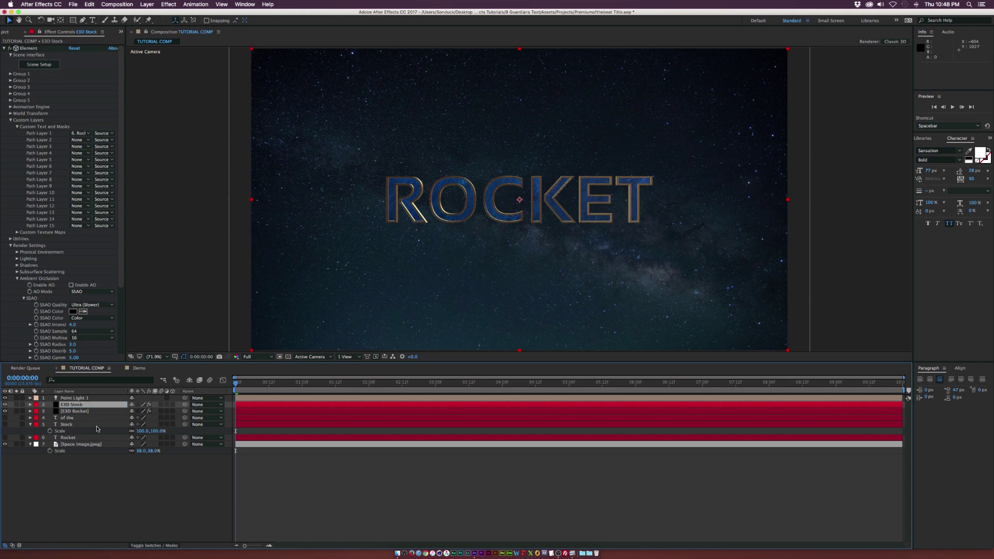
pyautogui.click(10, 120)
pyautogui.click(10, 120)
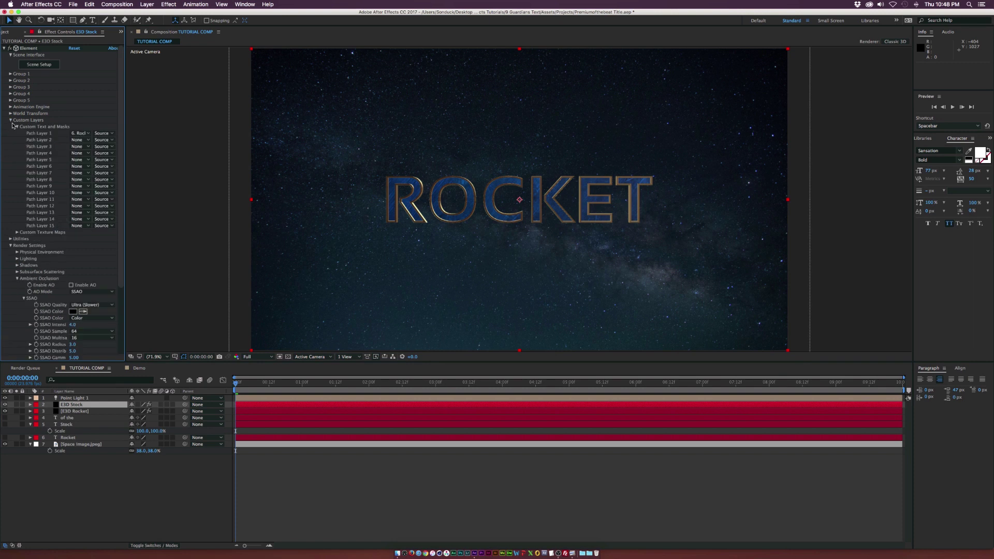
pyautogui.click(82, 133)
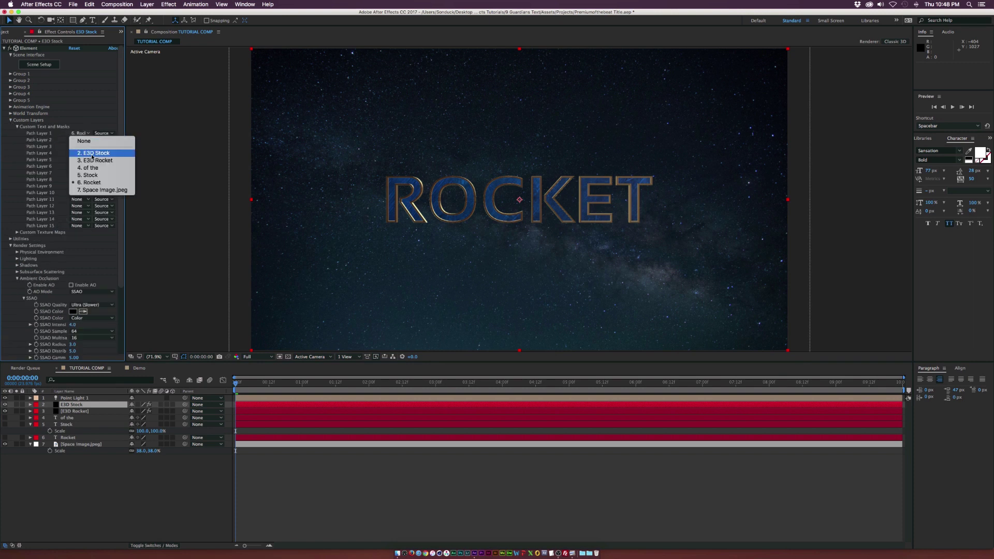
pyautogui.click(93, 174)
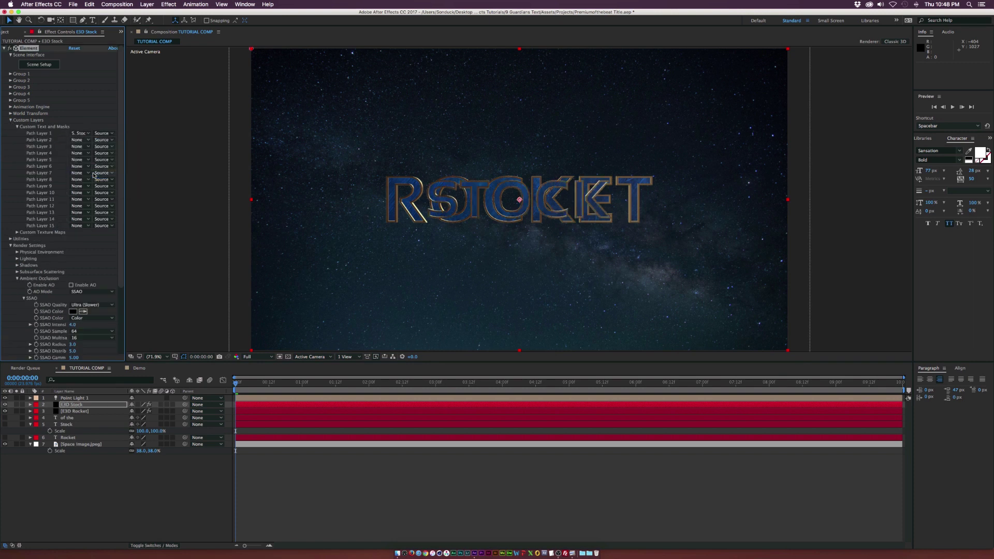
# Step: Place STOCK below ROCKET at World Position XY 120, 182 and enlarge its World Scale to about 1.39
pyautogui.click(11, 113)
pyautogui.moveTo(91, 122); pyautogui.dragTo(161, 121)
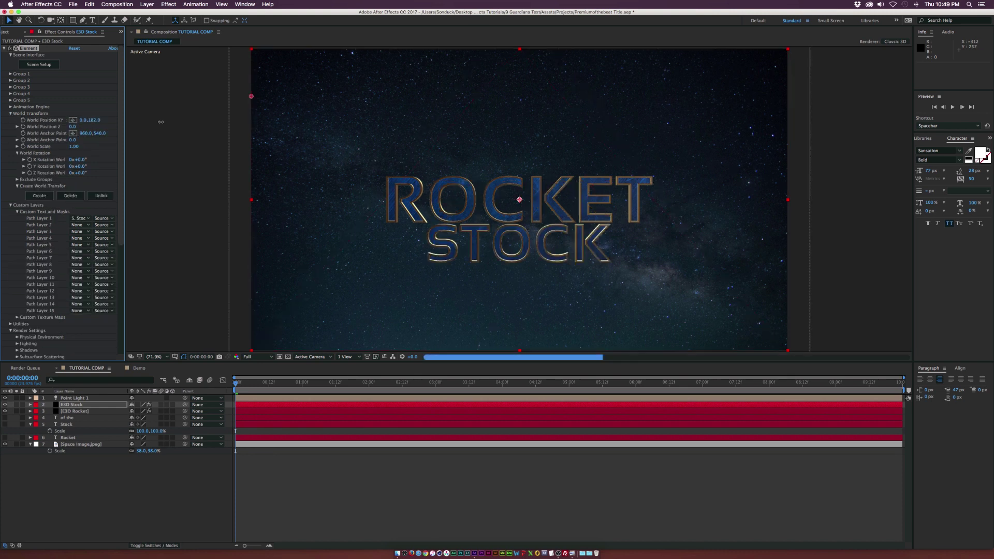
pyautogui.moveTo(86, 121); pyautogui.dragTo(121, 120)
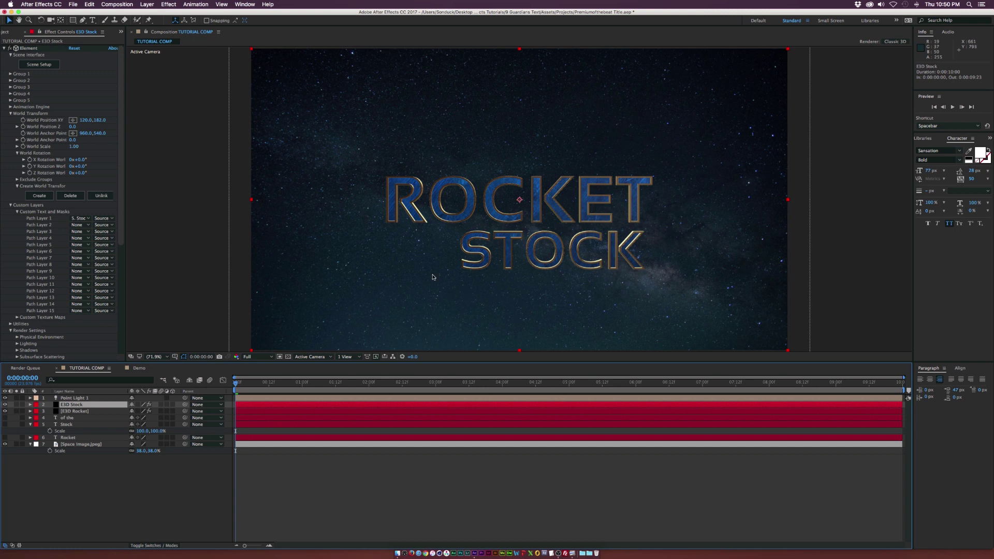
pyautogui.moveTo(73, 147); pyautogui.dragTo(89, 148)
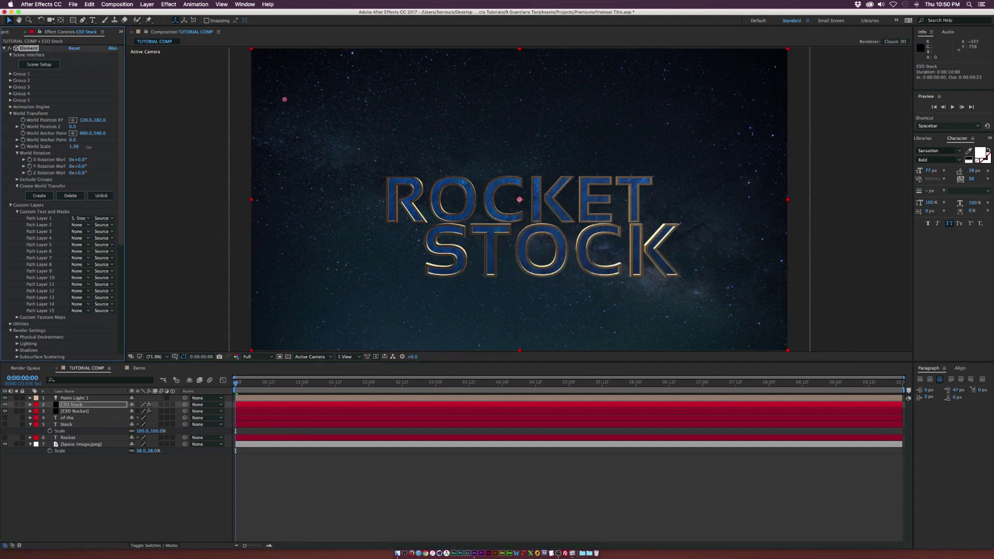
# Step: Enlarge the ROCKET word by raising the World Scale of the E3D Rocket layer
pyautogui.click(78, 412)
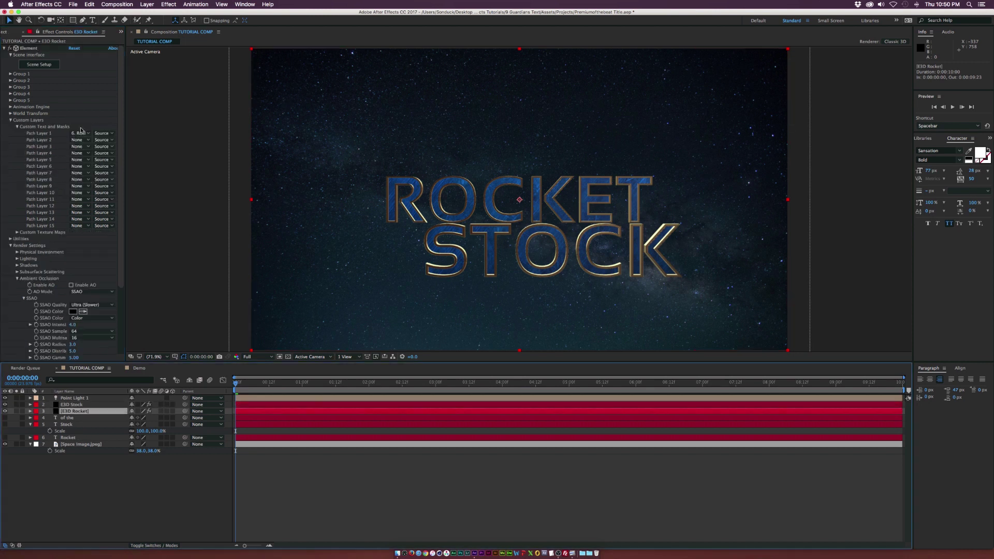
pyautogui.click(10, 113)
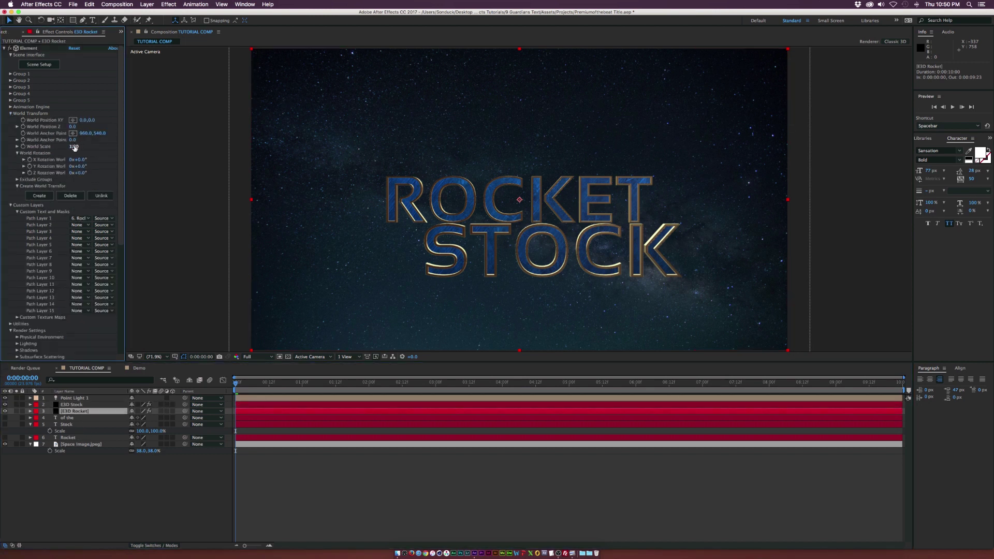
pyautogui.moveTo(78, 147); pyautogui.dragTo(90, 147)
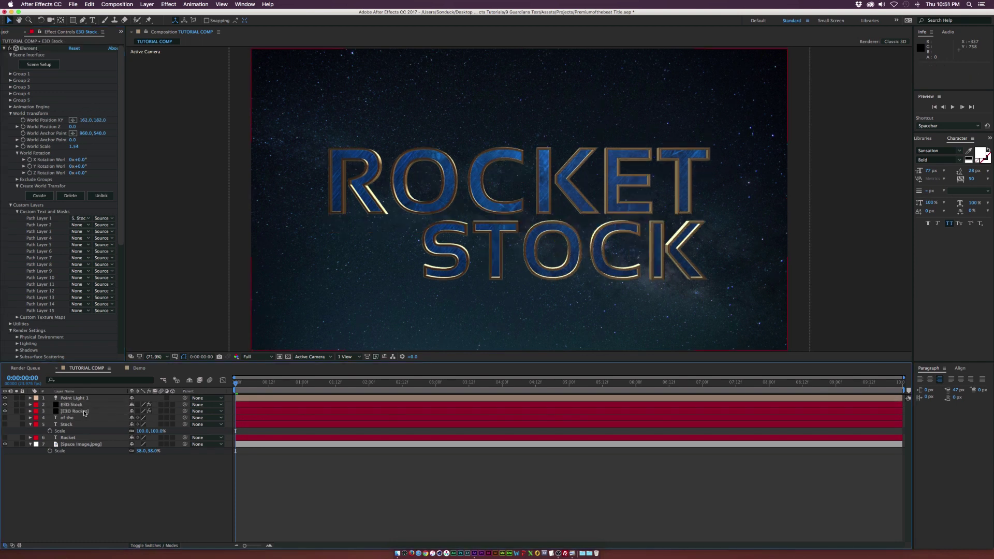
# Step: Duplicate the E3D Rocket layer above E3D Stock and set its Path Layer 1 to the "of the" text layer
pyautogui.click(84, 413)
pyautogui.press('super+d')
pyautogui.moveTo(84, 412); pyautogui.dragTo(82, 404)
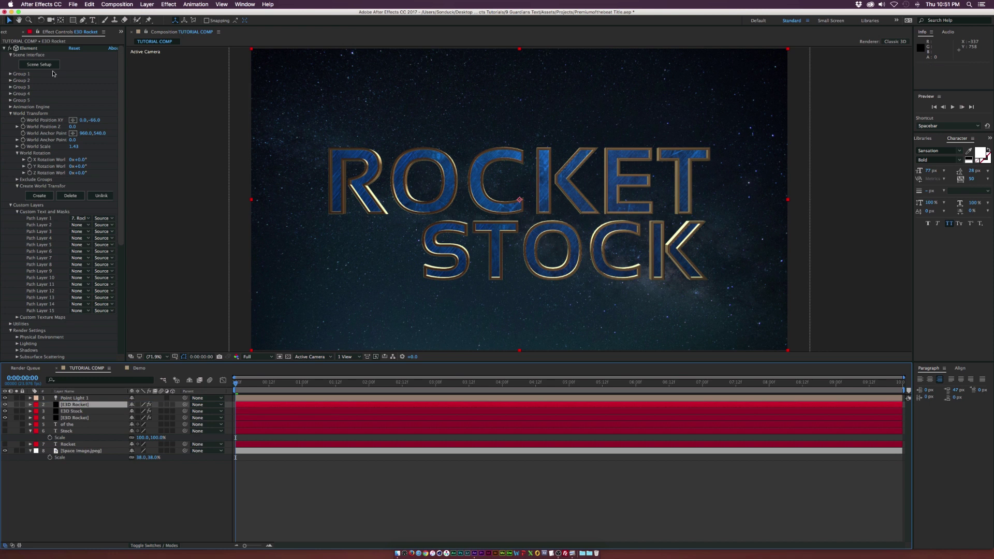
pyautogui.click(11, 113)
pyautogui.click(79, 134)
pyautogui.click(92, 175)
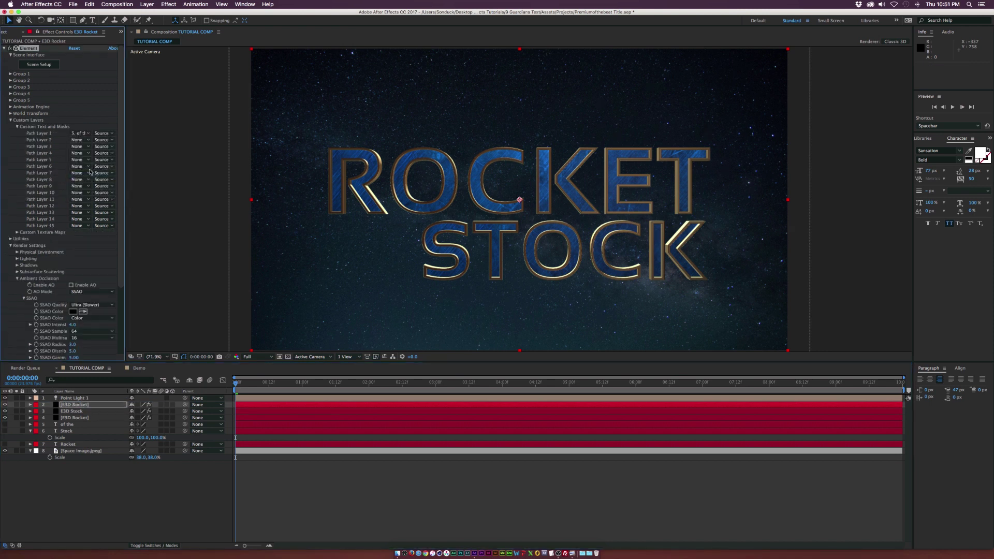
# Step: Place OF THE beside STOCK by setting its World Position XY to -489, 180
pyautogui.click(10, 113)
pyautogui.click(72, 120)
pyautogui.click(420, 232)
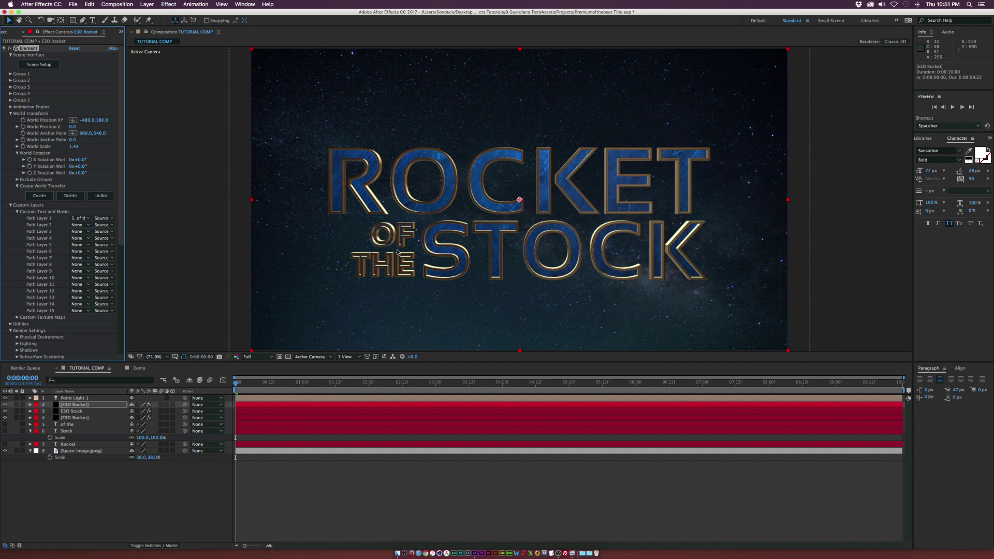
# Step: In the scene setup of the OF THE layer, change the Paint material's diffuse color to orange
pyautogui.click(48, 65)
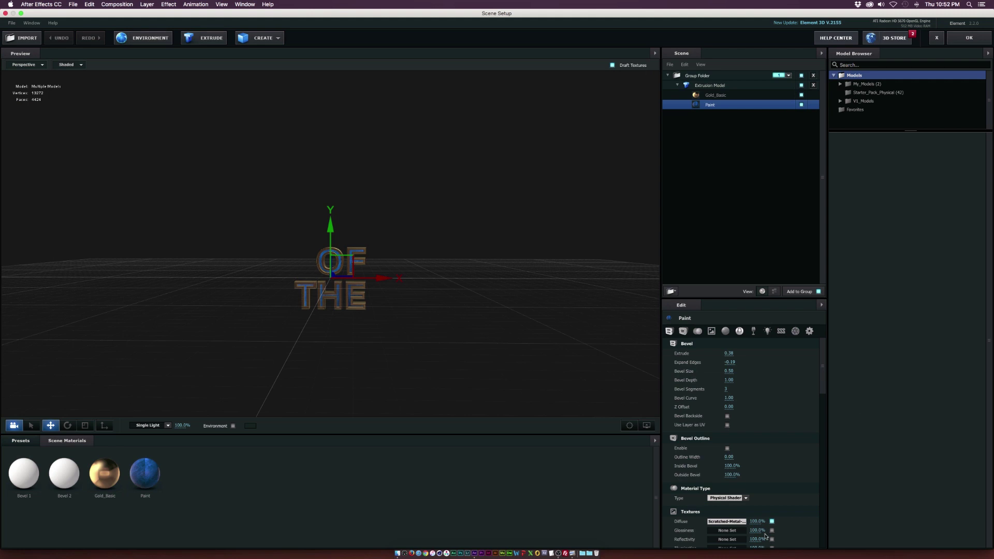
pyautogui.scroll(-10, 740, 399)
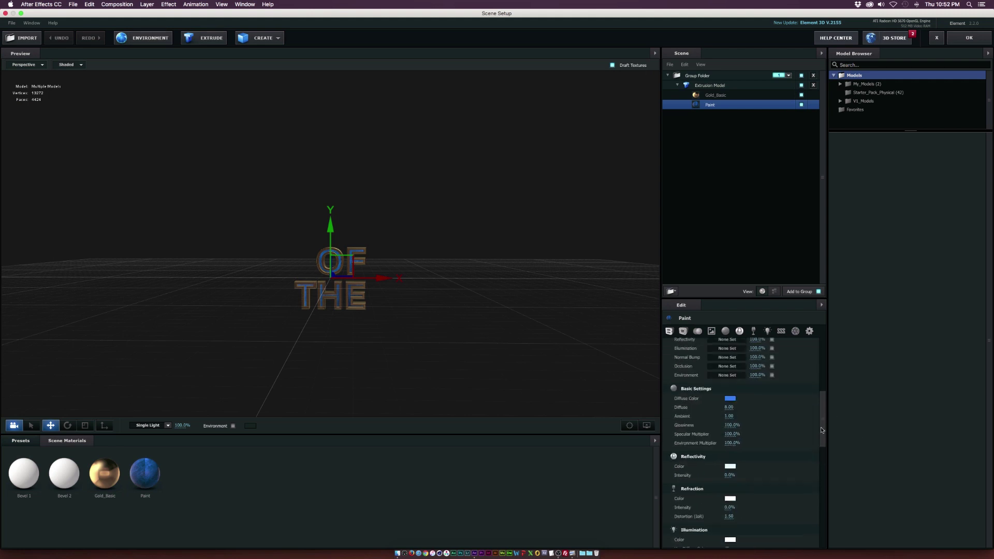
pyautogui.click(730, 399)
pyautogui.moveTo(531, 199)
pyautogui.mouseDown()
pyautogui.moveTo(531, 225)
pyautogui.moveTo(535, 214)
pyautogui.mouseUp()
pyautogui.moveTo(524, 136); pyautogui.dragTo(502, 129)
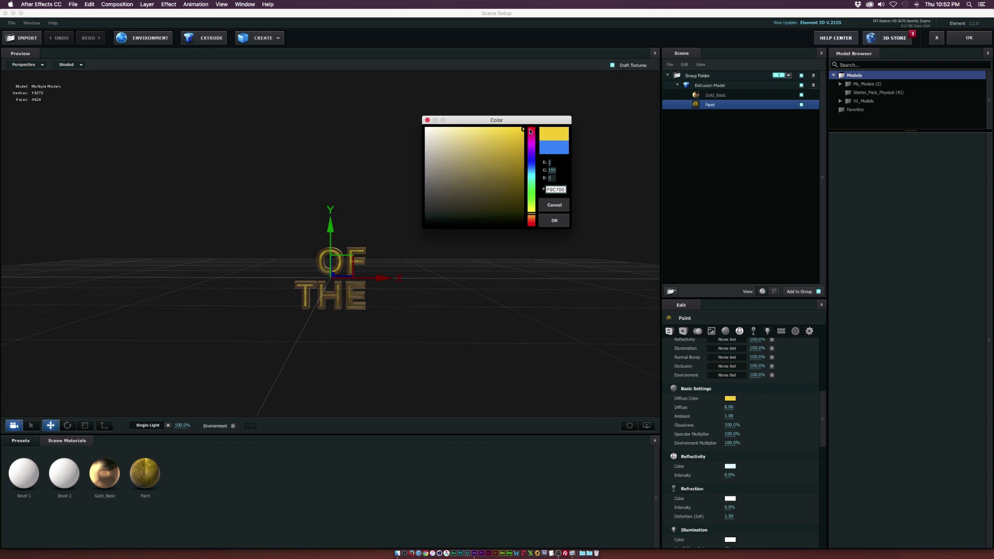
pyautogui.moveTo(533, 216); pyautogui.dragTo(533, 219)
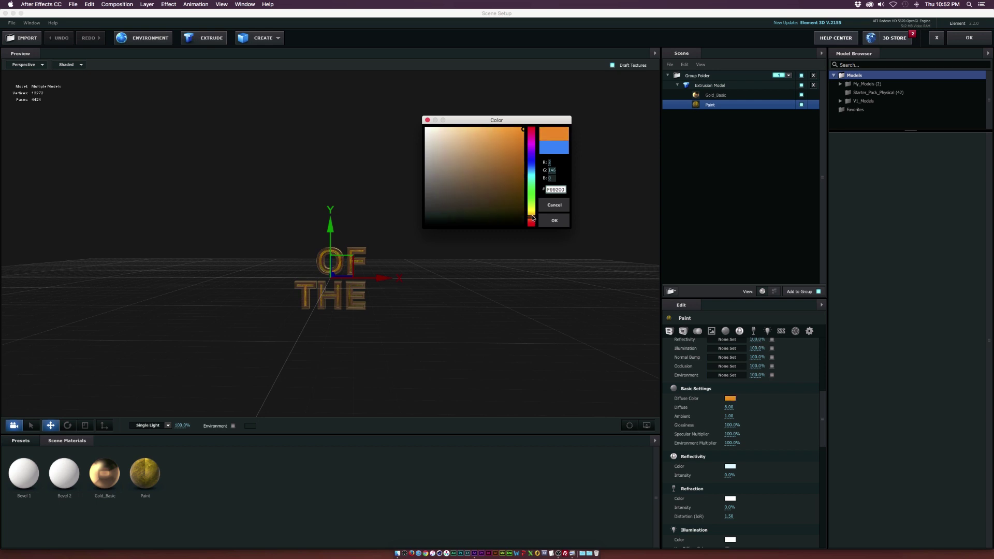
pyautogui.click(554, 221)
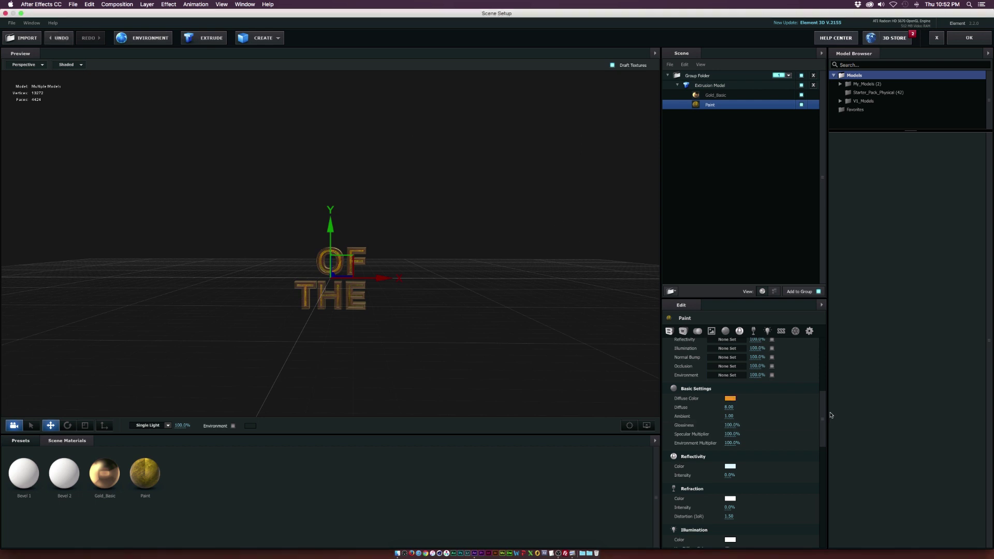
# Step: Raise the Paint bevel's Extrude value to 1.15 for OF THE and apply the scene changes
pyautogui.scroll(5, 740, 404)
pyautogui.moveTo(733, 352); pyautogui.dragTo(759, 350)
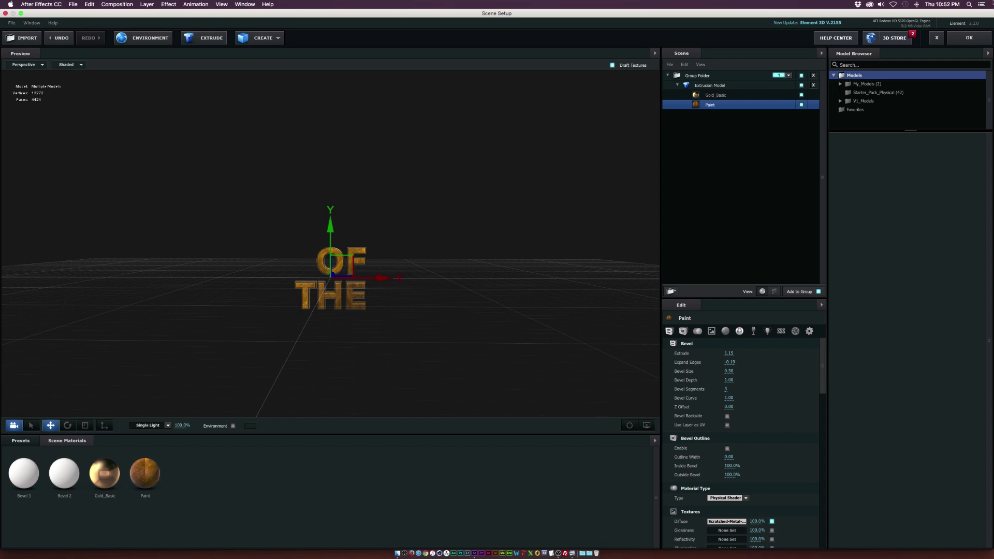
pyautogui.click(951, 38)
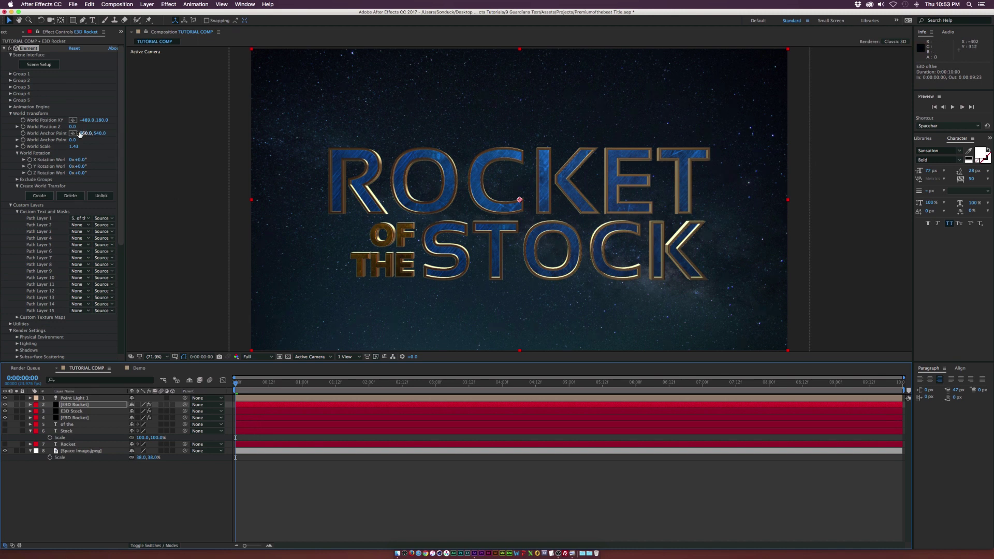
# Step: Start keyframing World Position XY, World Position Z and all three World Rotations on the ROCKET Element layer at 0 seconds, and reveal the keyframes
pyautogui.click(69, 418)
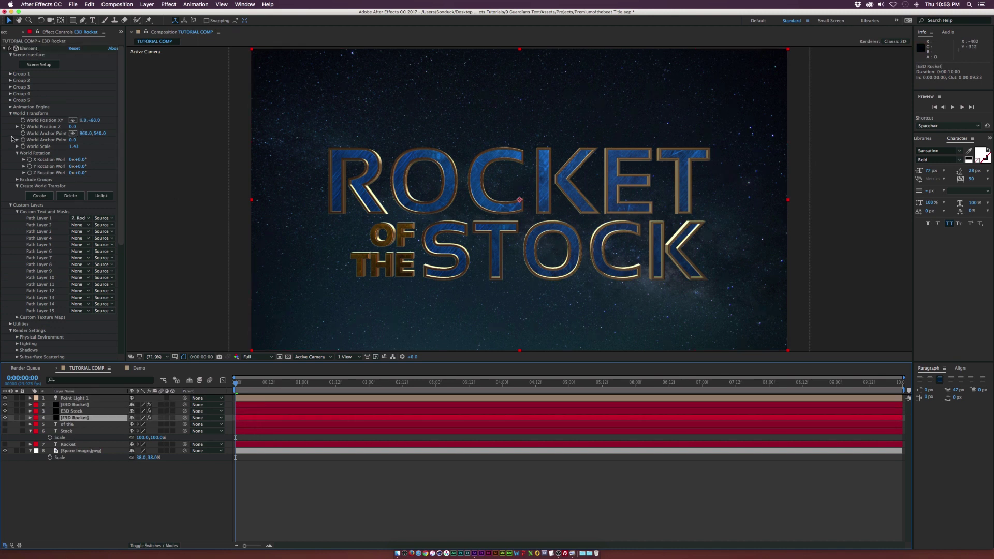
pyautogui.click(24, 123)
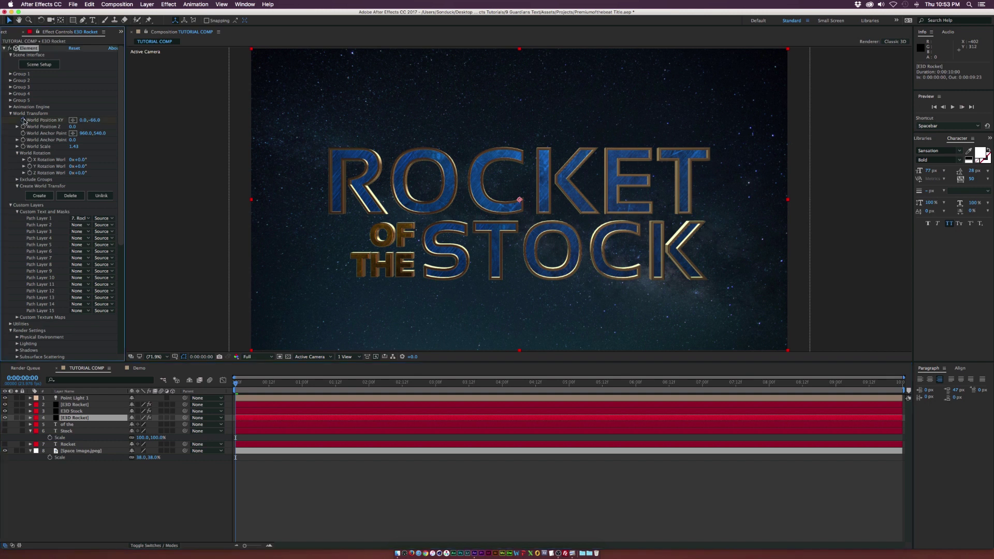
pyautogui.click(30, 160)
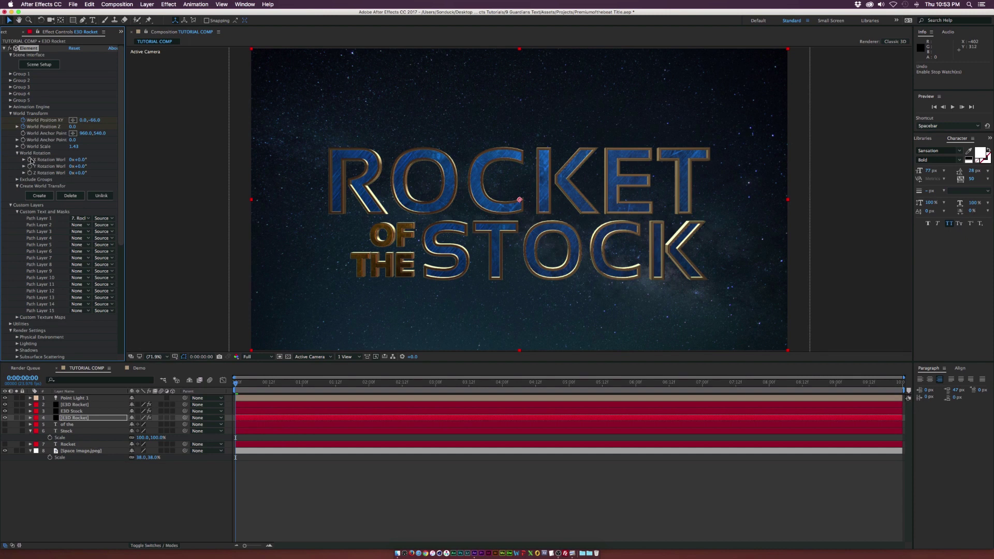
pyautogui.click(90, 419)
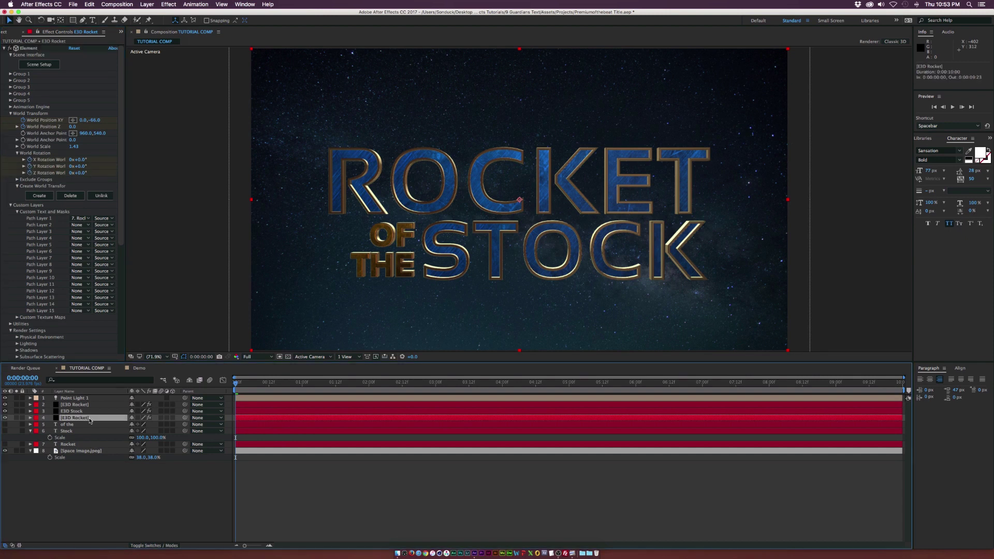
pyautogui.press('u')
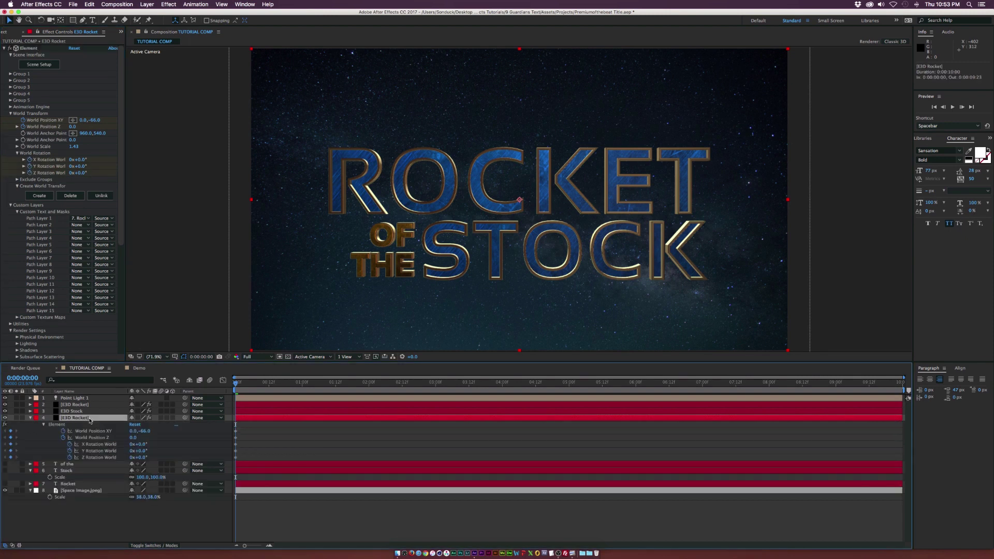
# Step: Move all of ROCKET's position and rotation keyframes from the start of the timeline to 5 seconds
pyautogui.click(237, 436)
pyautogui.click(236, 431)
pyautogui.moveTo(237, 432)
pyautogui.mouseDown()
pyautogui.moveTo(284, 436)
pyautogui.moveTo(220, 463)
pyautogui.mouseUp()
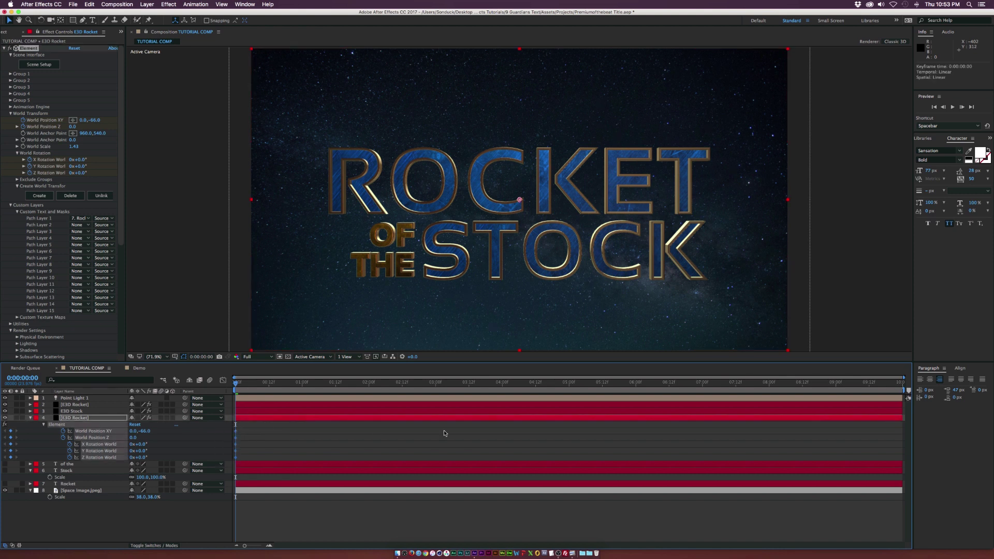
pyautogui.moveTo(568, 428); pyautogui.dragTo(569, 393)
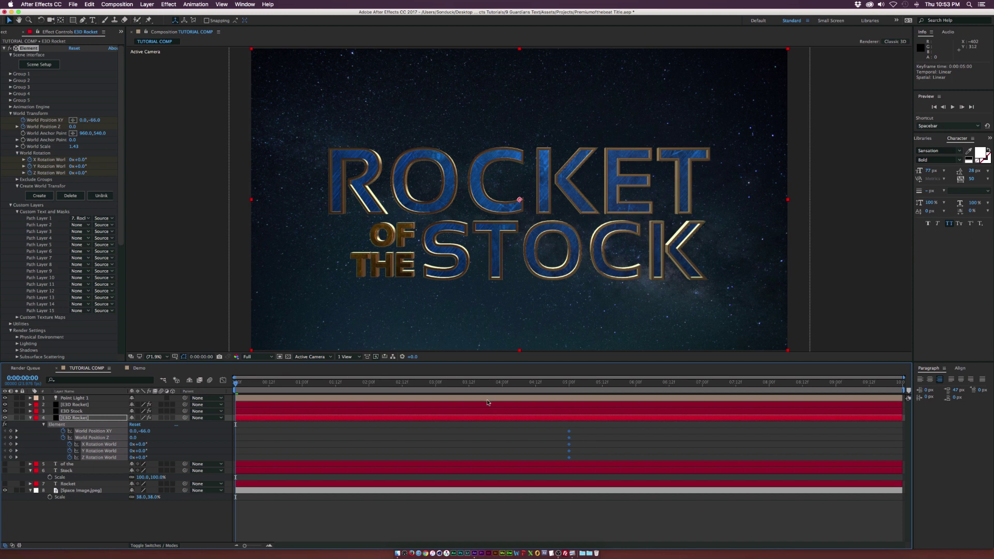
pyautogui.click(148, 155)
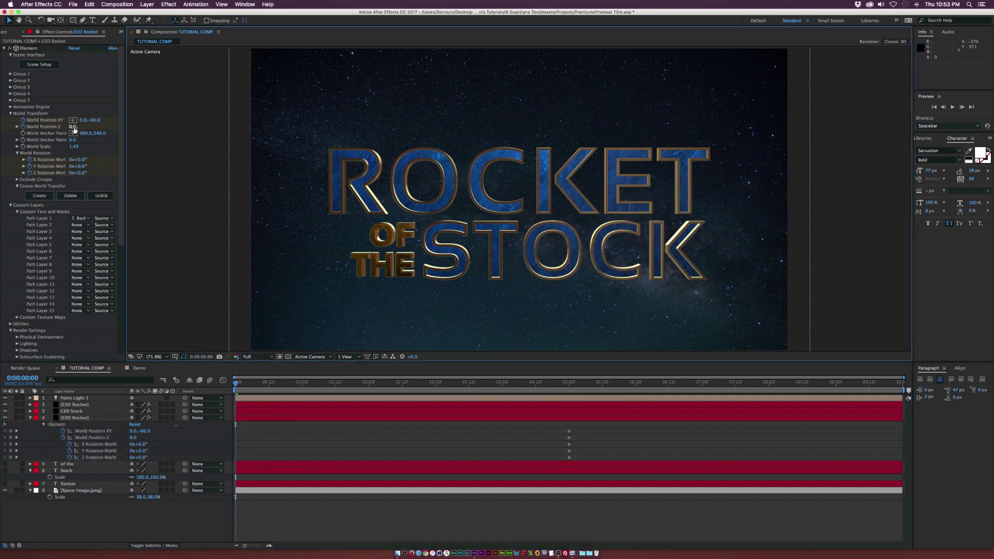
# Step: At 0 seconds, set ROCKET's World Position XY to 0, -125, Position Z to -1630, X Rotation to -30° and Y Rotation to 31°
pyautogui.moveTo(74, 128); pyautogui.dragTo(46, 127)
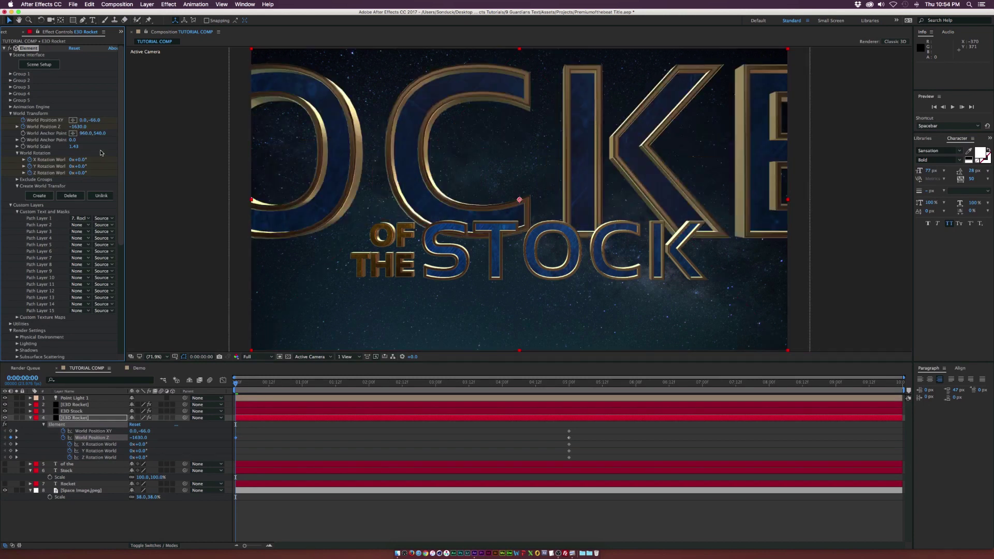
pyautogui.click(83, 160)
pyautogui.write('36')
pyautogui.press('Return')
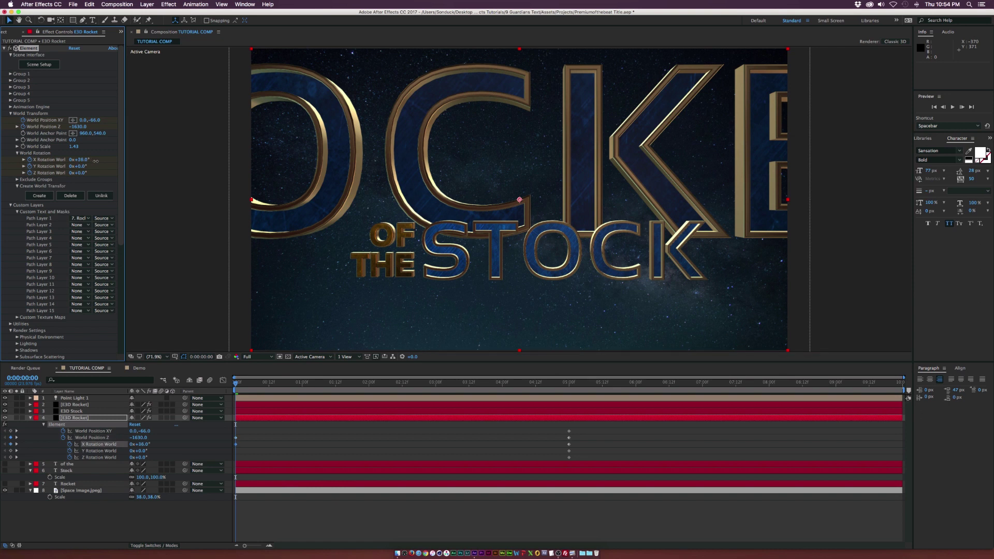
pyautogui.moveTo(85, 160); pyautogui.dragTo(70, 160)
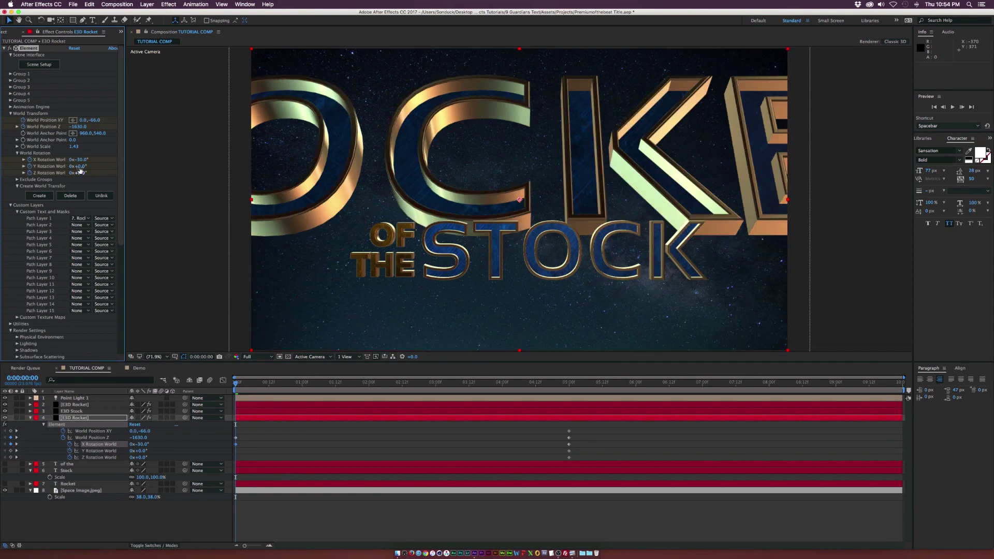
pyautogui.moveTo(80, 167); pyautogui.dragTo(93, 166)
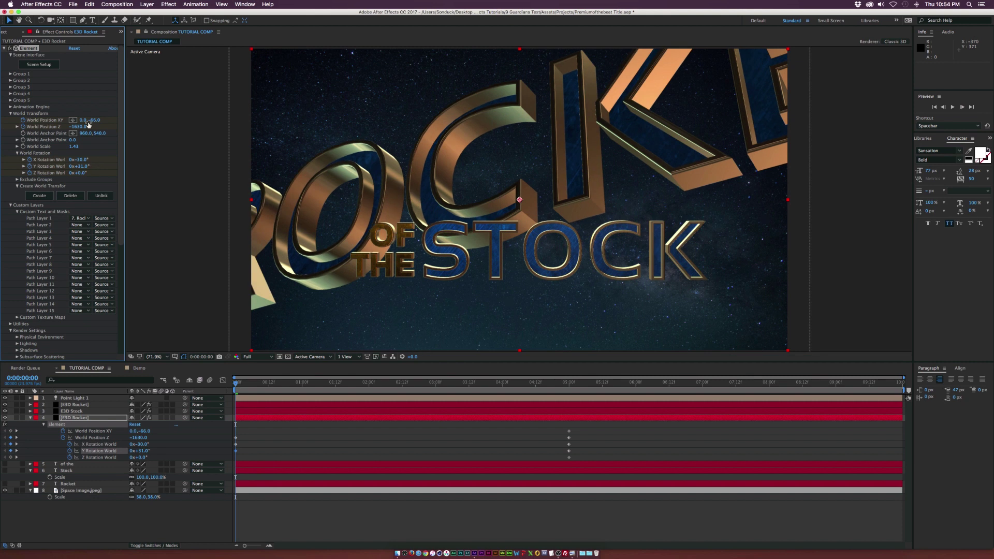
pyautogui.moveTo(95, 120); pyautogui.dragTo(77, 123)
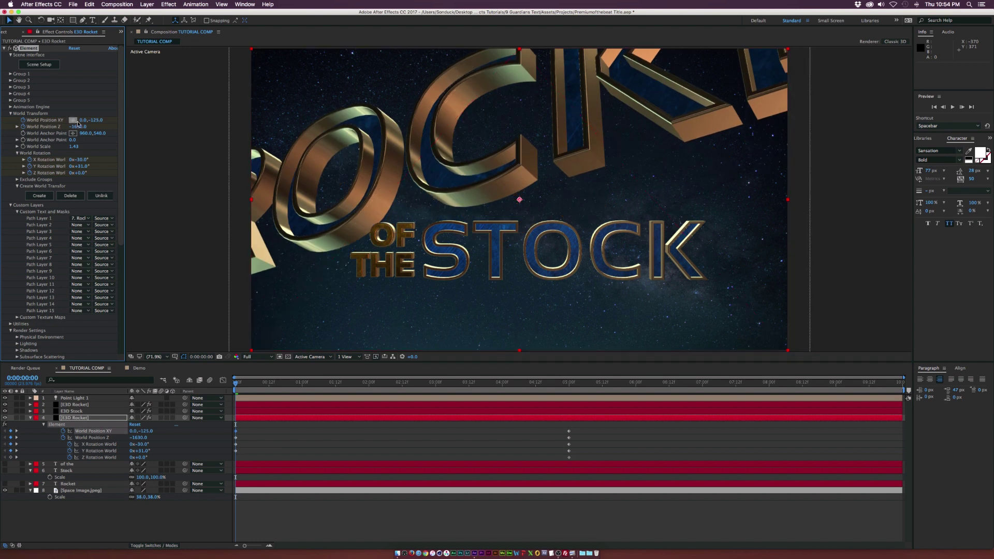
# Step: Set ROCKET's World Position Z to 340 at 7 seconds and move its 5-second keyframes back to about 4 seconds
pyautogui.moveTo(536, 386); pyautogui.dragTo(703, 389)
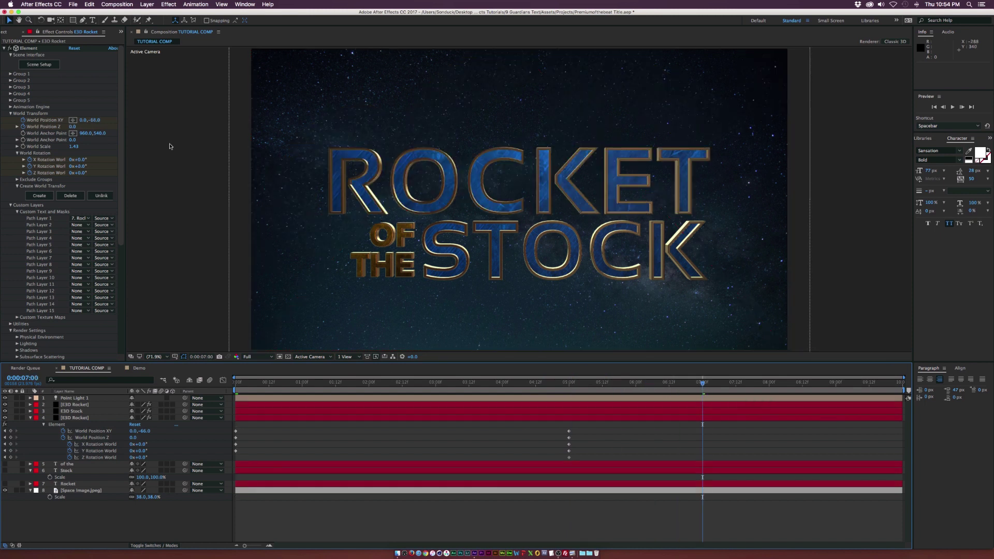
pyautogui.click(72, 126)
pyautogui.write('320')
pyautogui.press('Return')
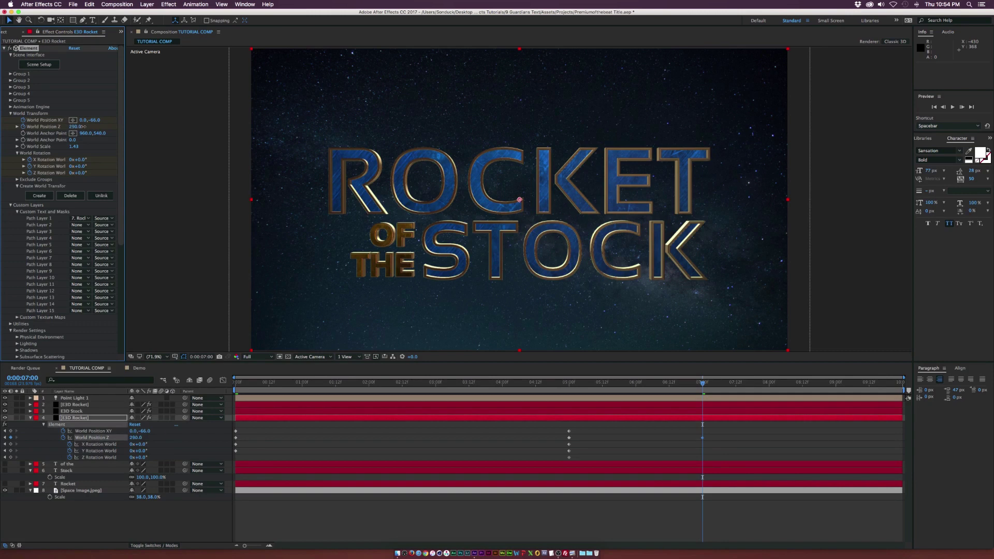
pyautogui.moveTo(85, 127); pyautogui.dragTo(86, 127)
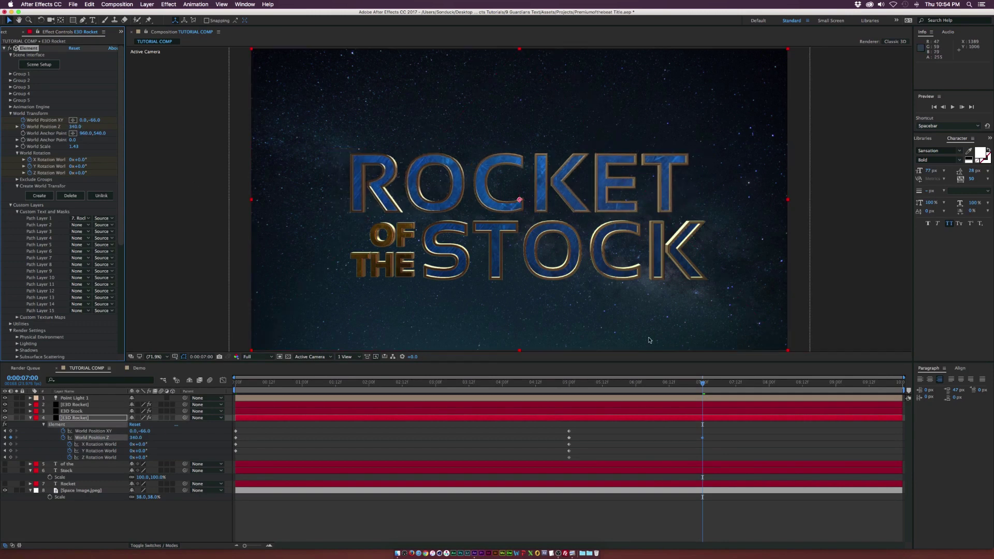
pyautogui.moveTo(557, 423); pyautogui.dragTo(605, 471)
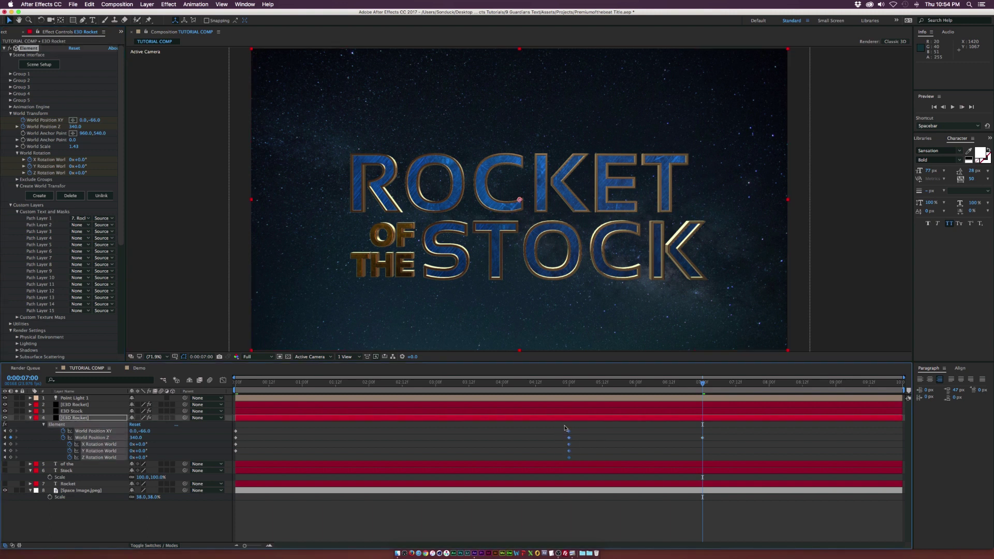
pyautogui.moveTo(556, 435); pyautogui.dragTo(513, 435)
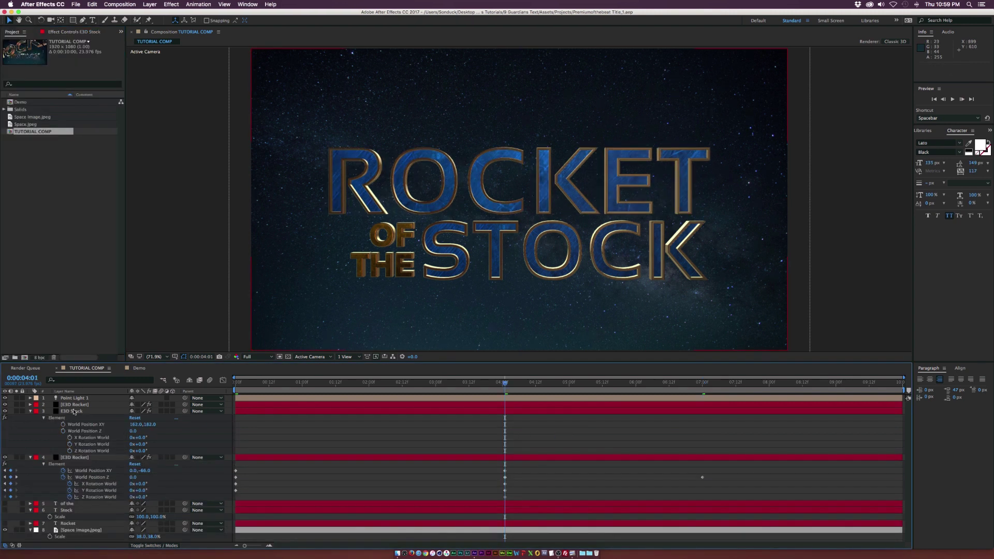
# Step: Keyframe World Position XY, World Position Z and the X, Y and Z World Rotations of E3D Stock at 0:00:04:01
pyautogui.click(75, 411)
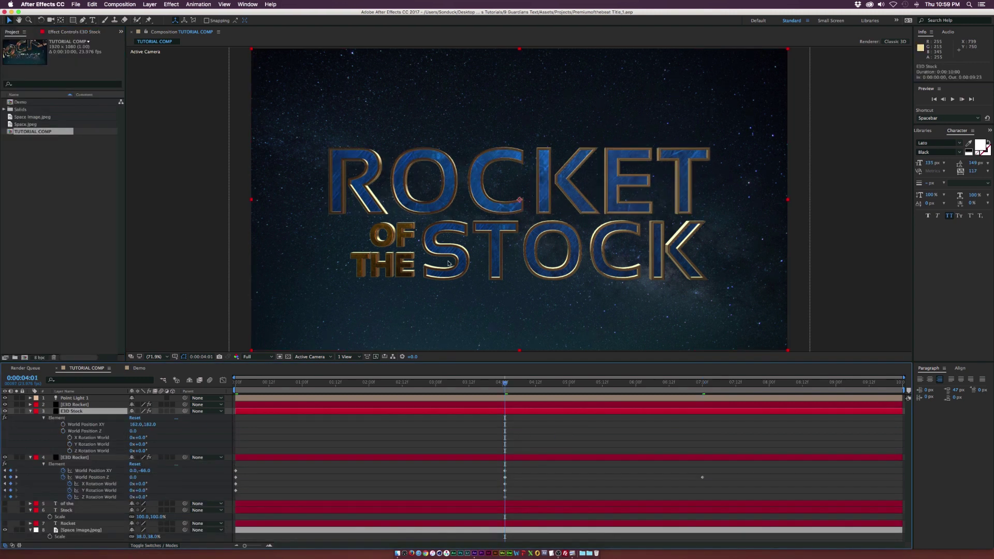
pyautogui.click(80, 33)
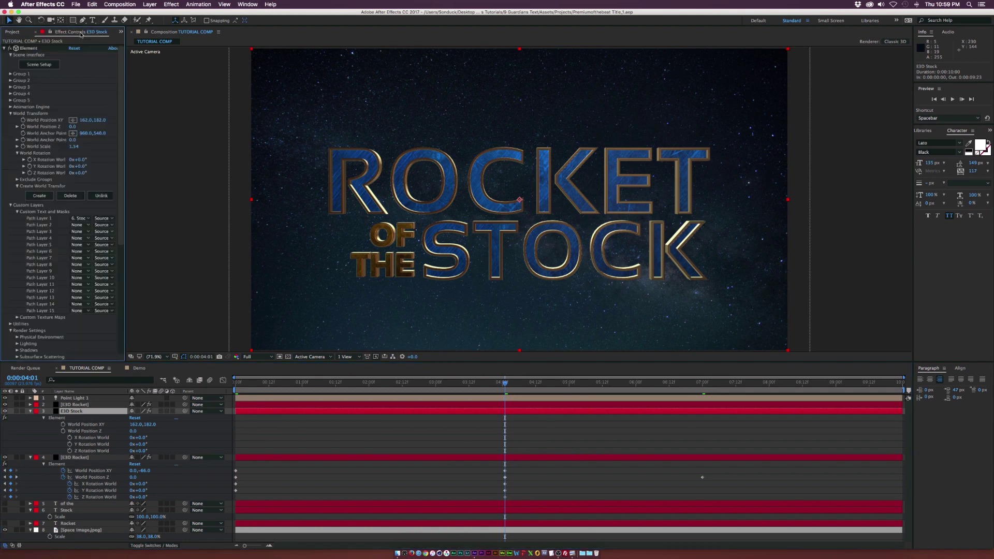
pyautogui.click(23, 120)
pyautogui.click(22, 127)
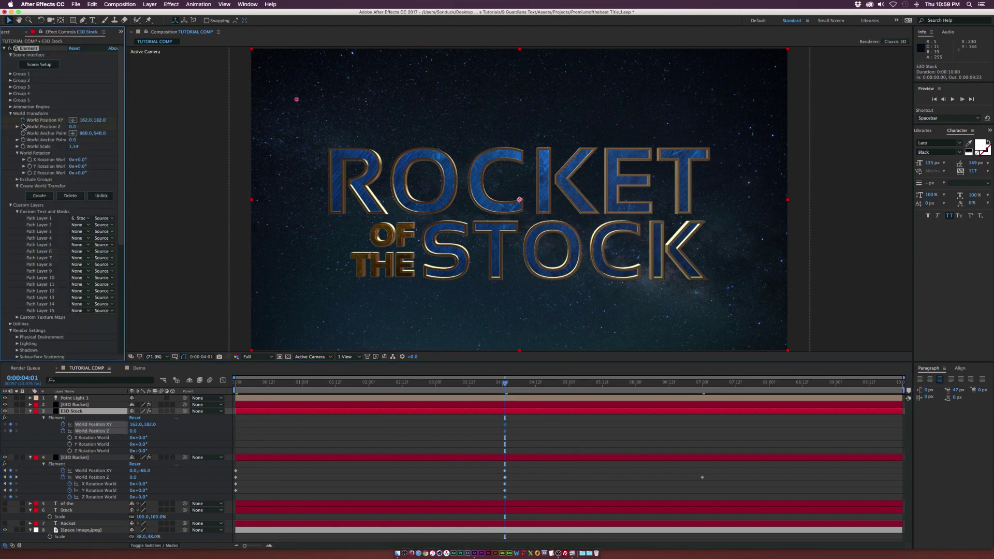
pyautogui.click(29, 159)
pyautogui.click(30, 166)
pyautogui.click(29, 173)
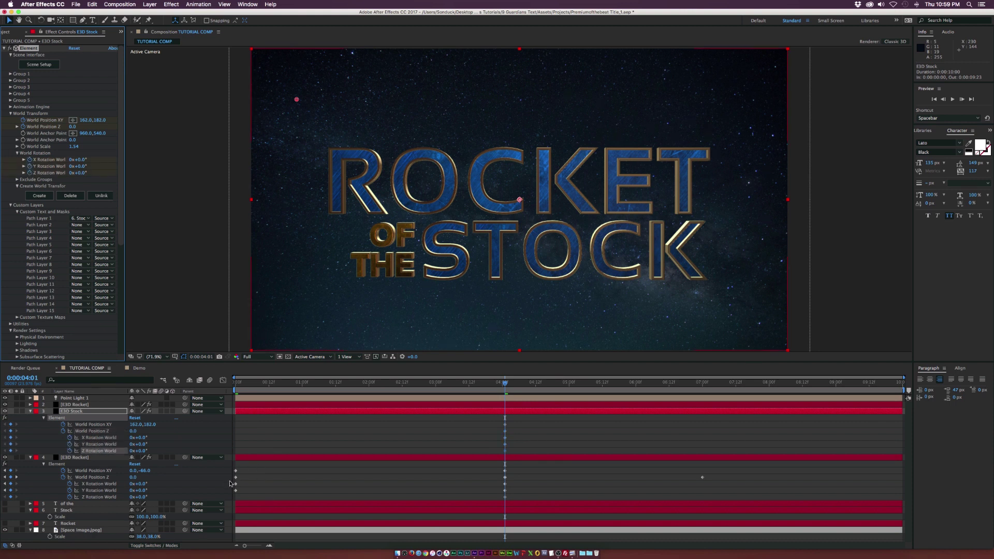
# Step: Copy ROCKET's starting position and rotation keyframes and paste them onto the E3D Stock layer at 0 seconds
pyautogui.moveTo(230, 484); pyautogui.dragTo(229, 496)
pyautogui.press('super+c')
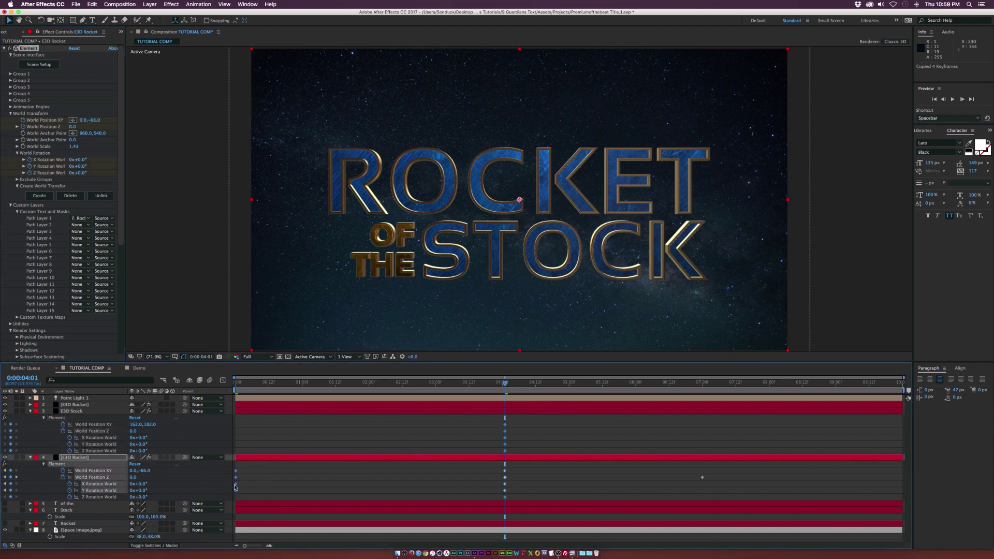
pyautogui.click(238, 381)
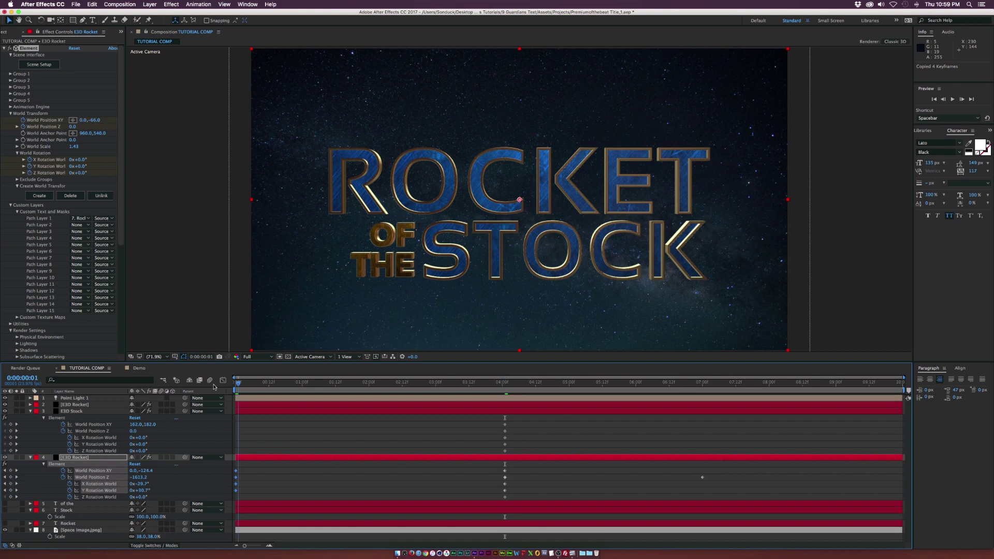
pyautogui.click(74, 411)
pyautogui.press('super+v')
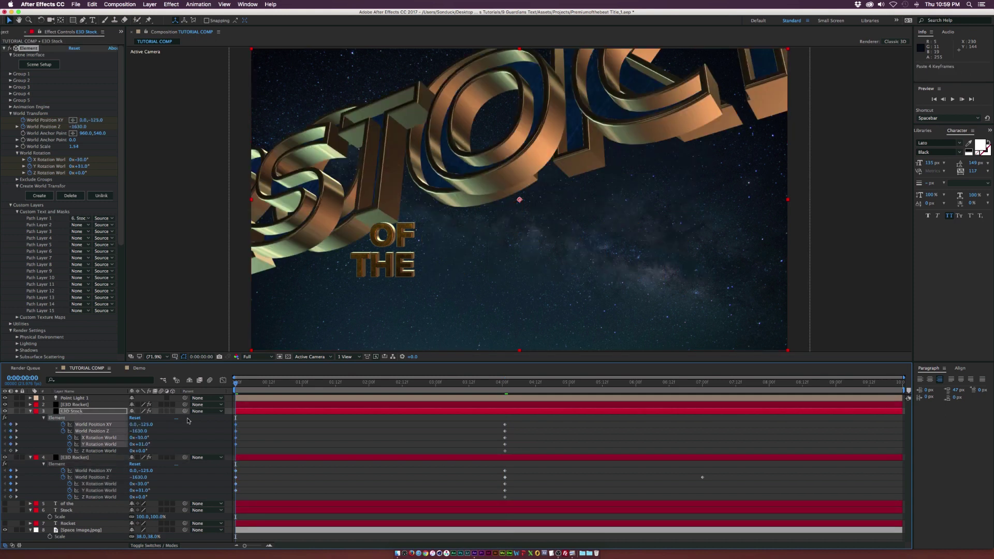
# Step: At 0 seconds, set E3D Stock's World Position XY to 0, 58 and World Position Z to -2820, and check the motion up to 0:00:03:08
pyautogui.moveTo(148, 424); pyautogui.dragTo(226, 429)
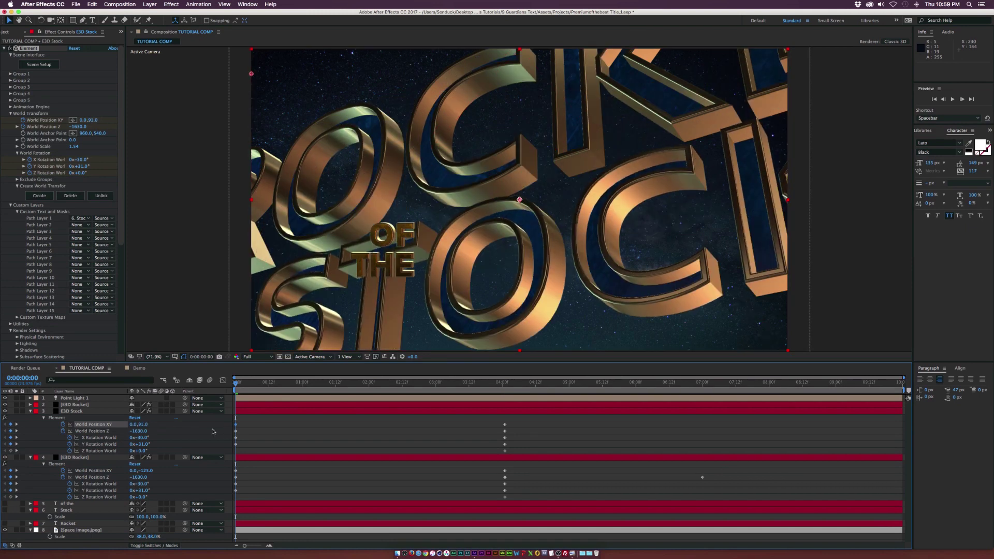
pyautogui.moveTo(138, 433); pyautogui.dragTo(111, 432)
pyautogui.click(268, 386)
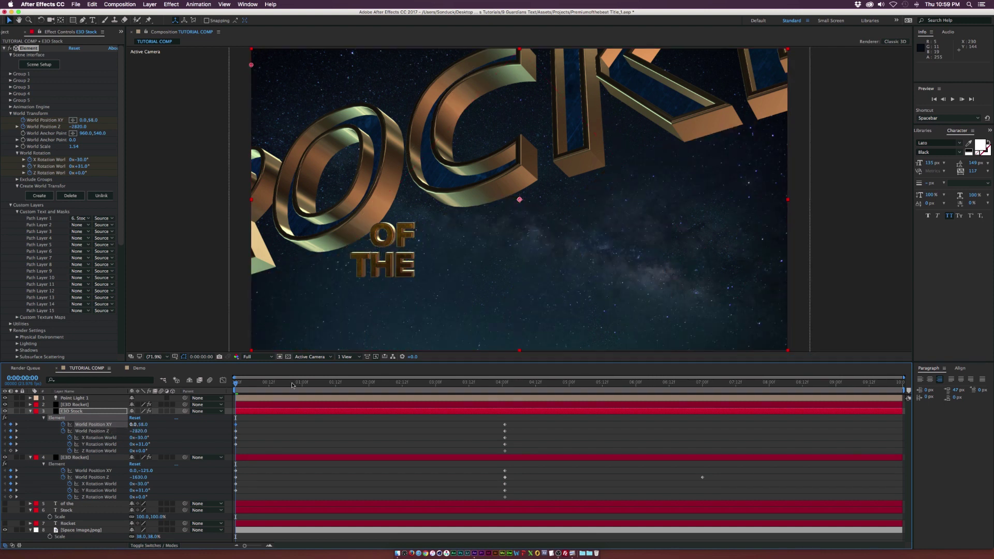
pyautogui.click(308, 386)
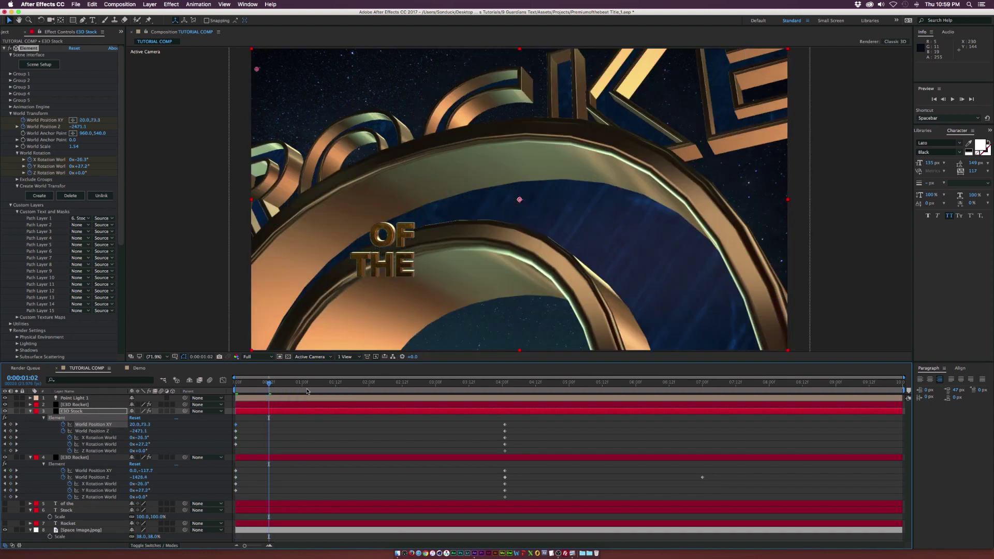
pyautogui.click(361, 392)
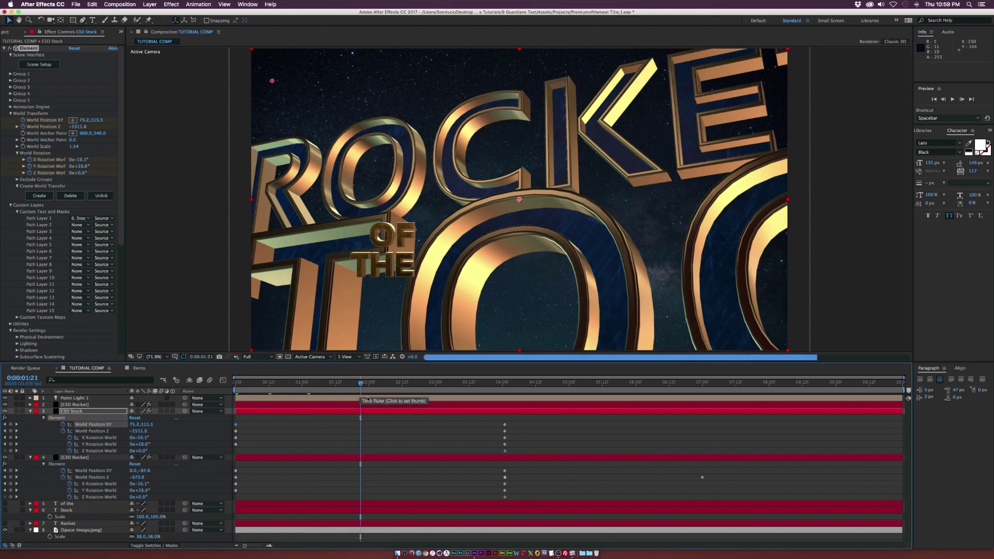
pyautogui.click(402, 393)
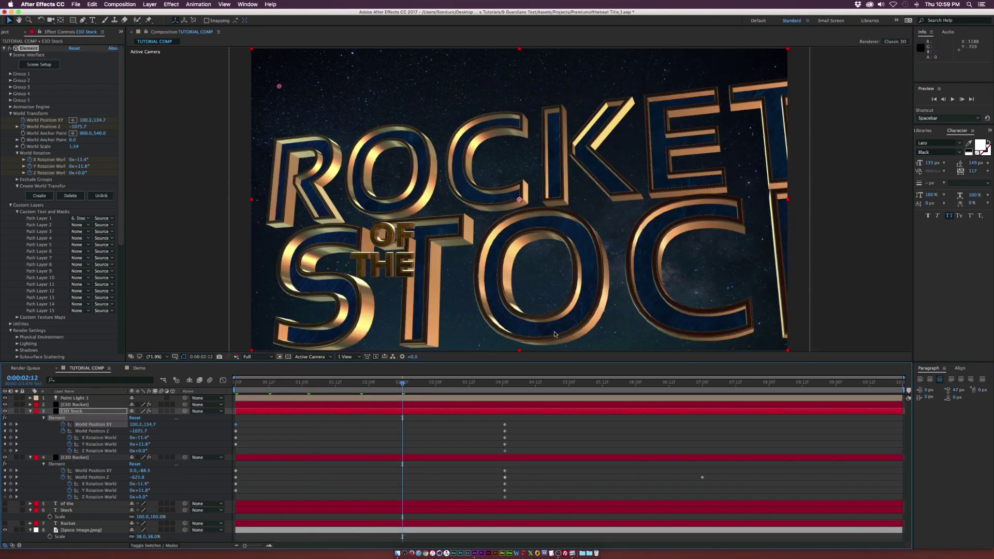
pyautogui.click(458, 392)
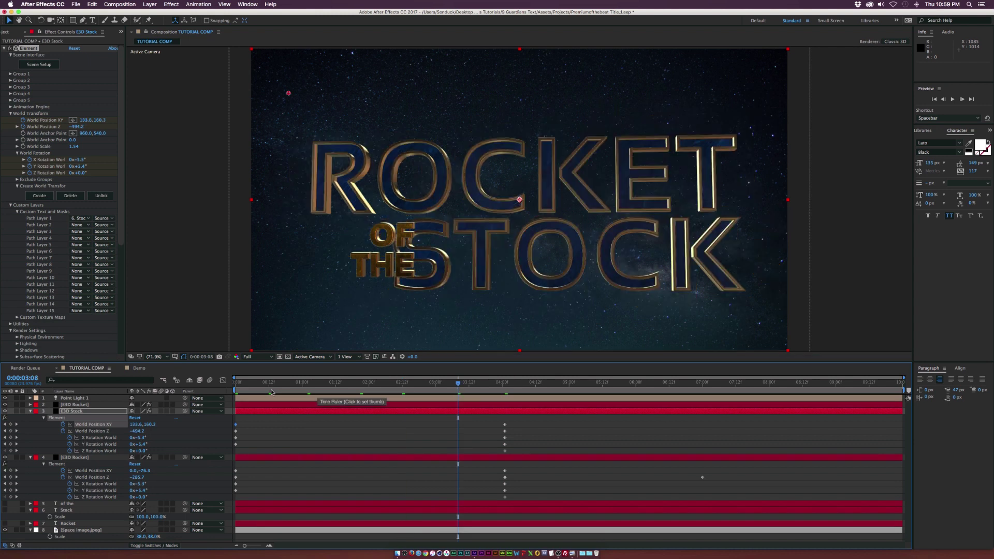
# Step: Copy ROCKET's final World Position Z keyframe and paste it onto the E3D Stock layer at 7 seconds
pyautogui.click(702, 476)
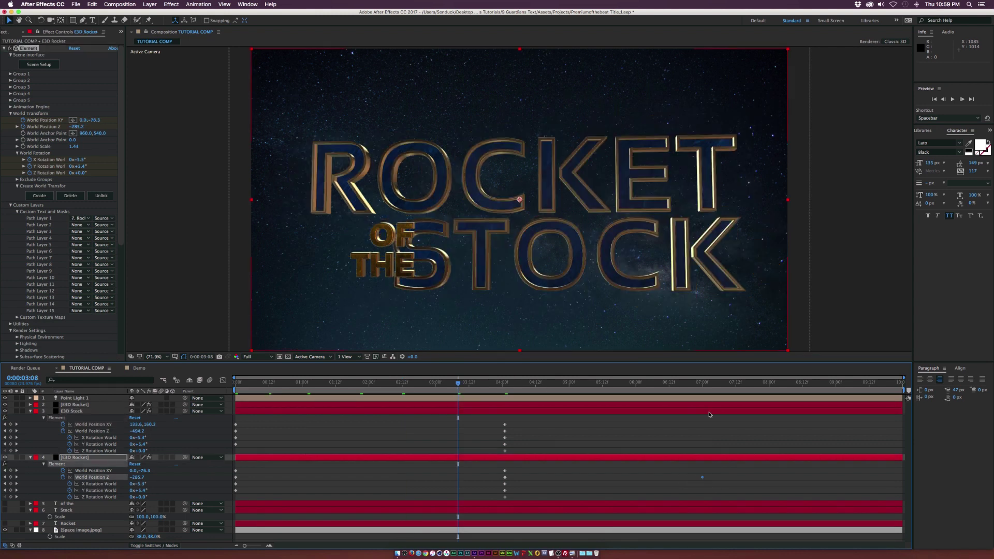
pyautogui.click(72, 411)
pyautogui.press('super+v')
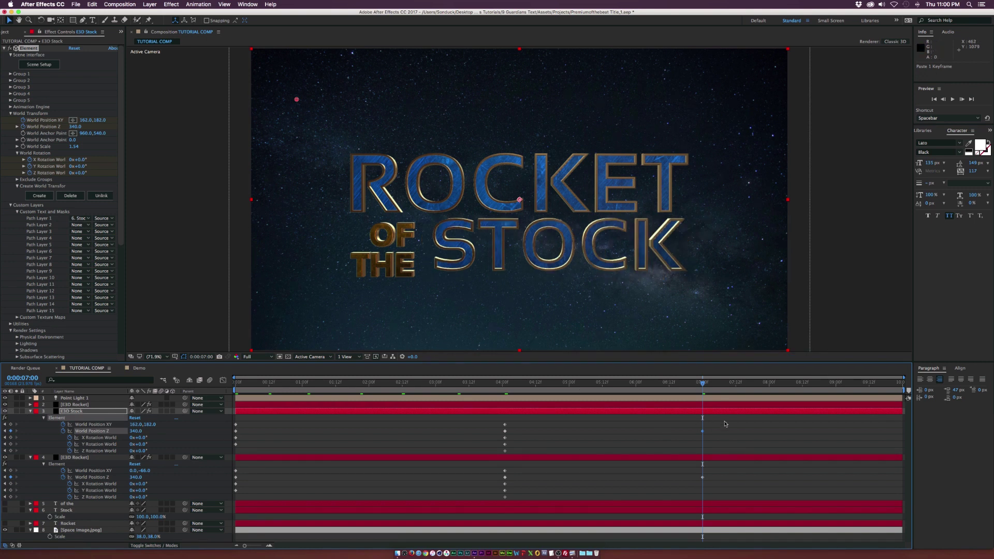
# Step: Rename the Element layer holding the "of the" text as E3D ofthe
pyautogui.click(72, 405)
pyautogui.write('E3D ofthe')
pyautogui.press('Return')
# Step: Keyframe World Position XY, World Position Z and the X, Y and Z World Rotations of E3D ofthe at 0:00:04:01
pyautogui.moveTo(508, 385); pyautogui.dragTo(505, 386)
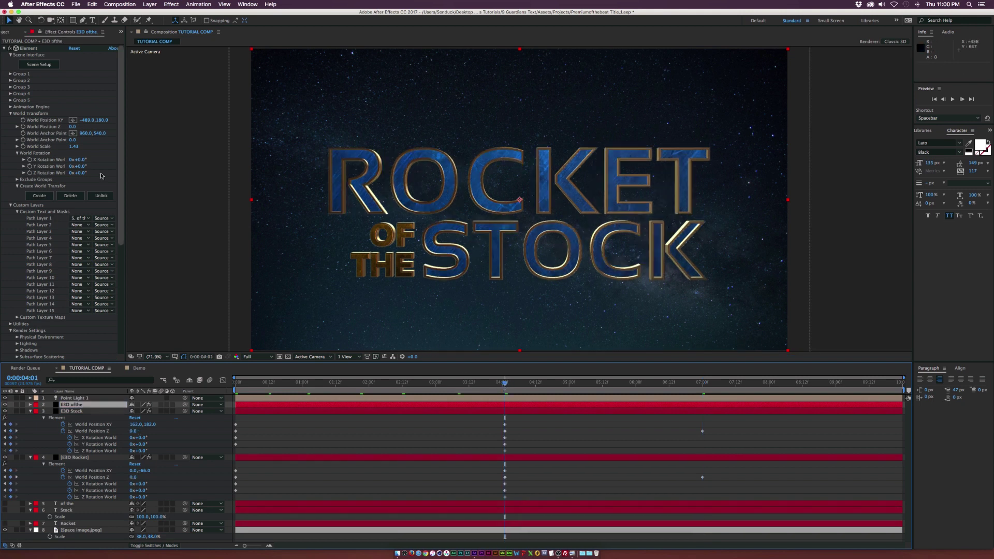
pyautogui.click(24, 120)
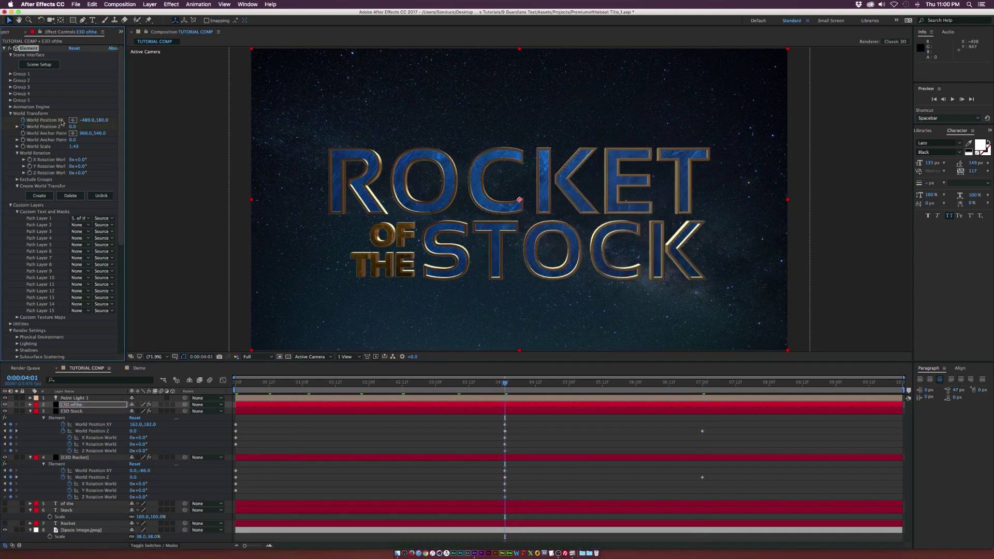
pyautogui.keyDown('shift'); pyautogui.click(32, 159); pyautogui.keyUp('shift')
pyautogui.keyDown('shift'); pyautogui.click(32, 166); pyautogui.keyUp('shift')
pyautogui.keyDown('shift'); pyautogui.click(32, 173); pyautogui.keyUp('shift')
# Step: Copy E3D Stock's starting position and rotation keyframes, paste them onto E3D ofthe at 0 seconds and reveal that layer's keyframes
pyautogui.moveTo(229, 449); pyautogui.dragTo(245, 421)
pyautogui.press('super+c')
pyautogui.click(238, 389)
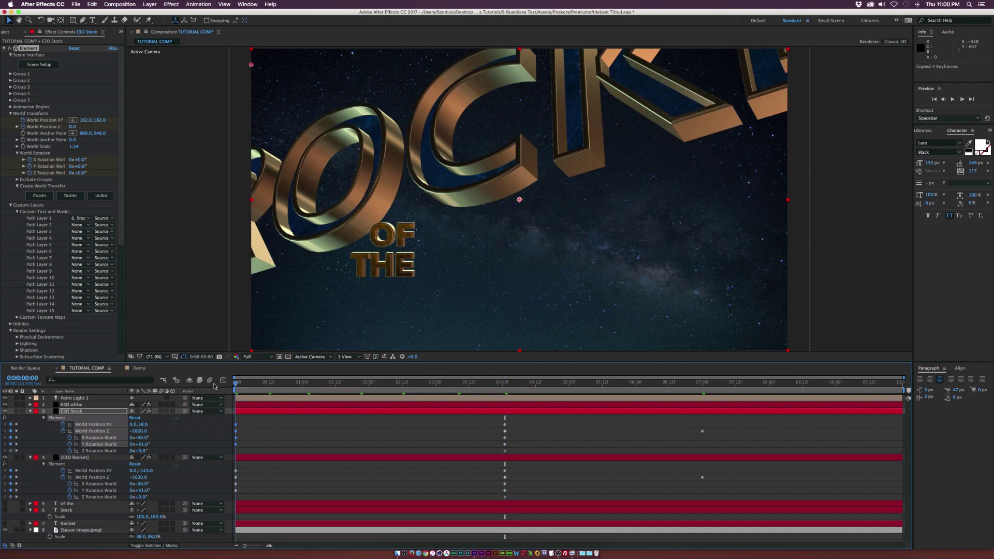
pyautogui.click(74, 405)
pyautogui.press('super+v')
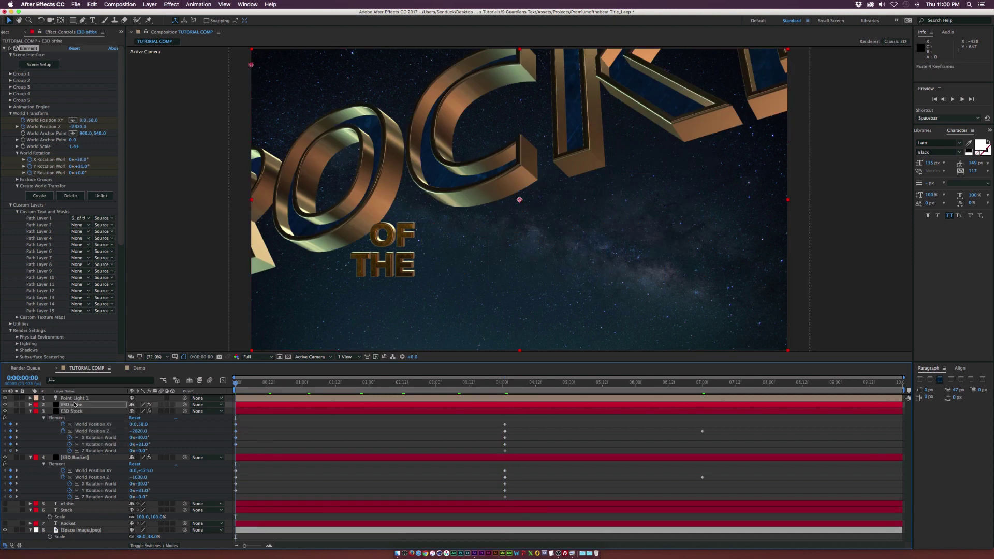
pyautogui.press('u')
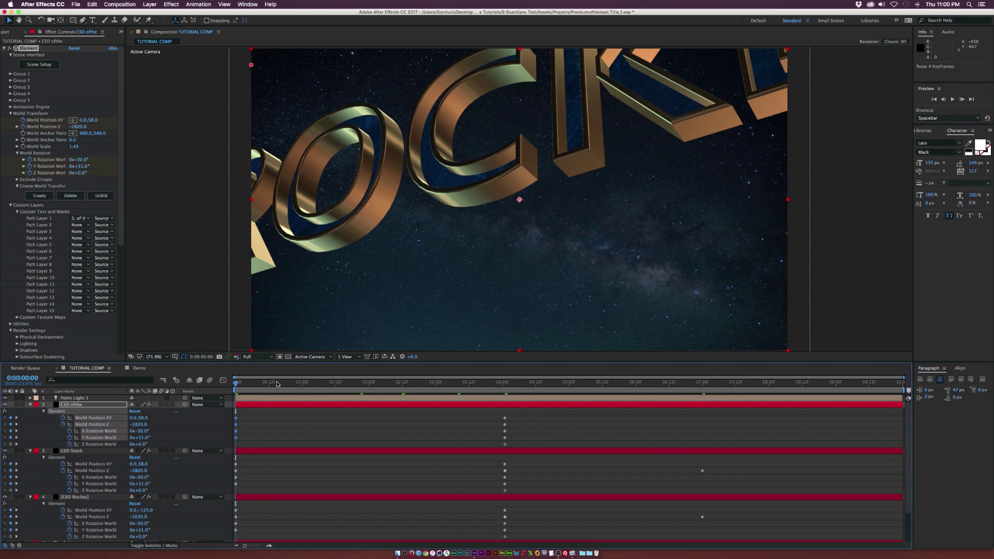
# Step: Adjust E3D ofthe's starting World Position XY keyframe to about -420, 58 while previewing at 0:00:02:06, keep it at 0 seconds and check the fly-in
pyautogui.moveTo(273, 385); pyautogui.dragTo(386, 386)
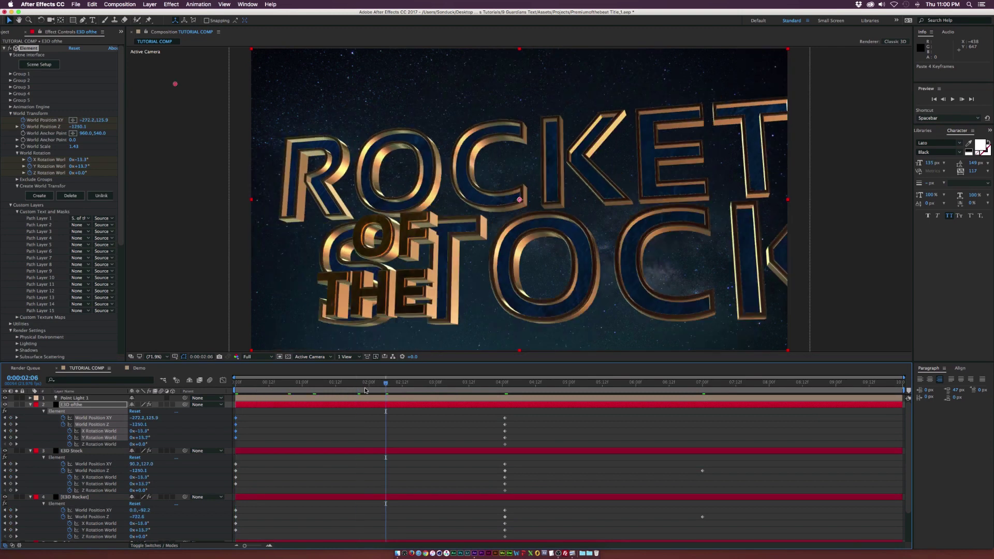
pyautogui.click(246, 422)
pyautogui.moveTo(235, 417); pyautogui.dragTo(385, 418)
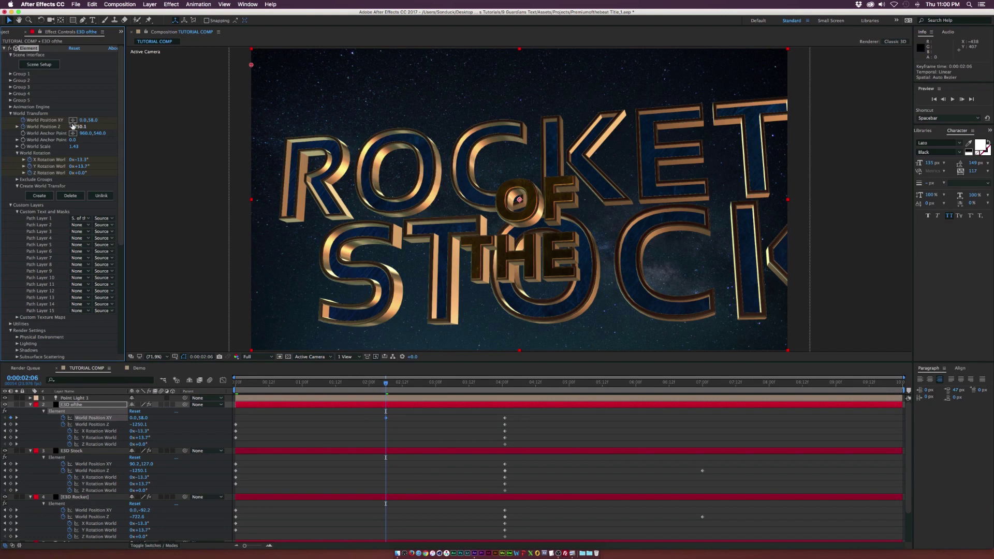
pyautogui.moveTo(83, 119); pyautogui.dragTo(57, 121)
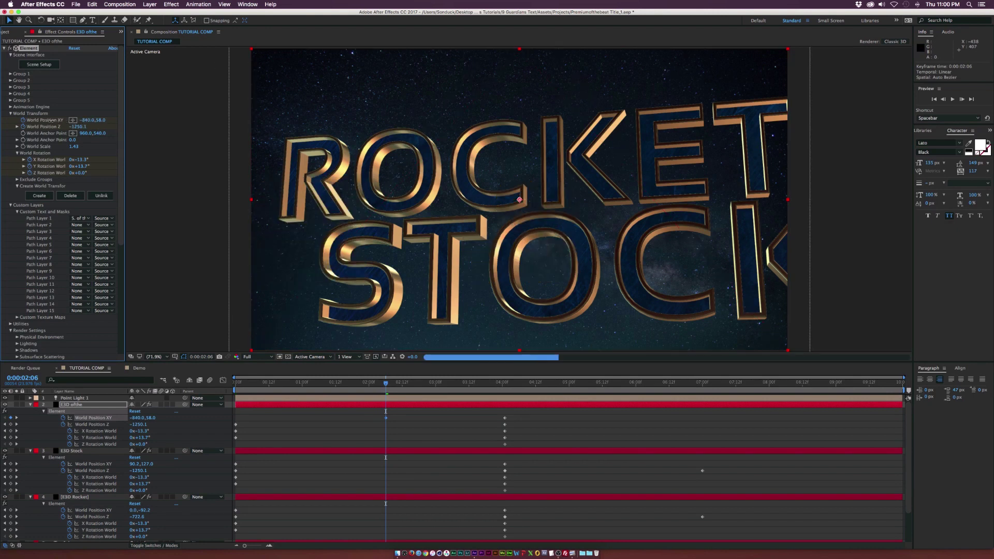
pyautogui.moveTo(386, 418); pyautogui.dragTo(235, 424)
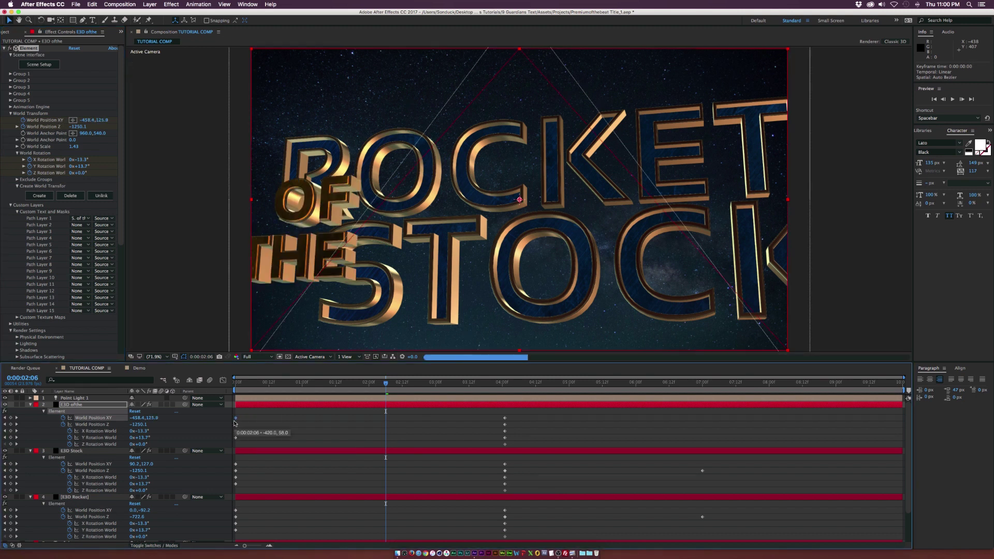
pyautogui.click(252, 383)
pyautogui.moveTo(296, 384); pyautogui.dragTo(338, 383)
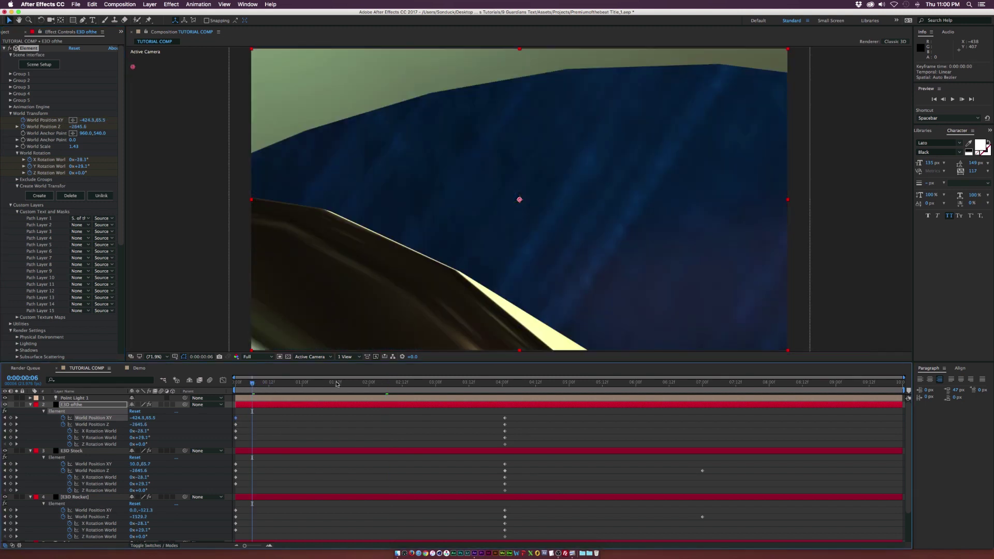
pyautogui.click(461, 389)
pyautogui.click(469, 388)
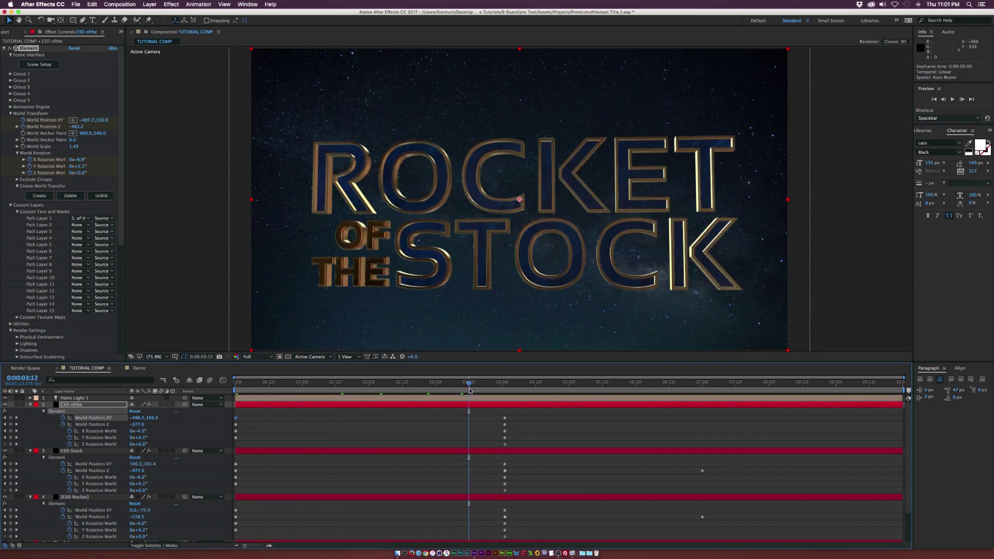
pyautogui.click(504, 383)
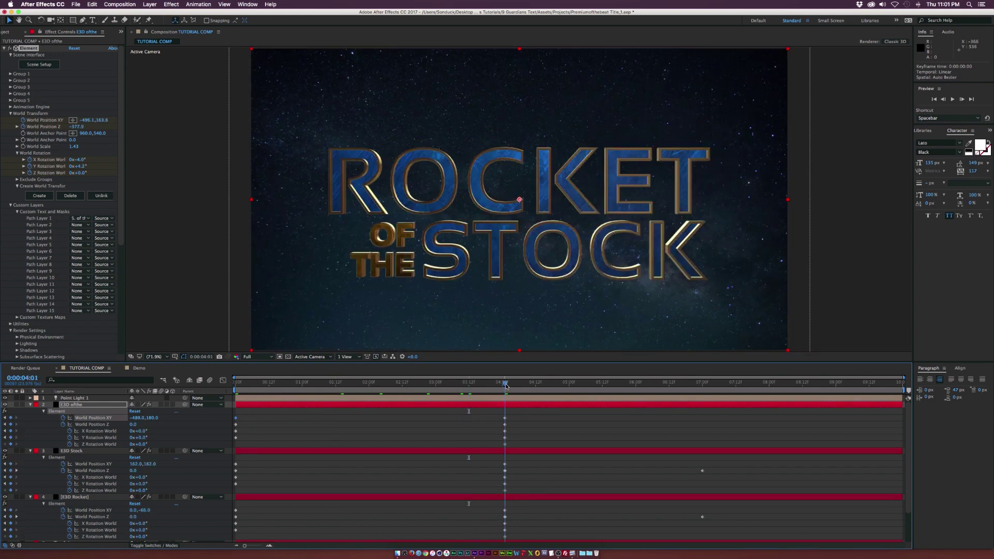
# Step: Copy E3D Stock's final World Position Z keyframe and paste it onto the E3D ofthe layer at 7 seconds
pyautogui.moveTo(665, 466); pyautogui.dragTo(748, 476)
pyautogui.hotkey('ctrl', 'c')
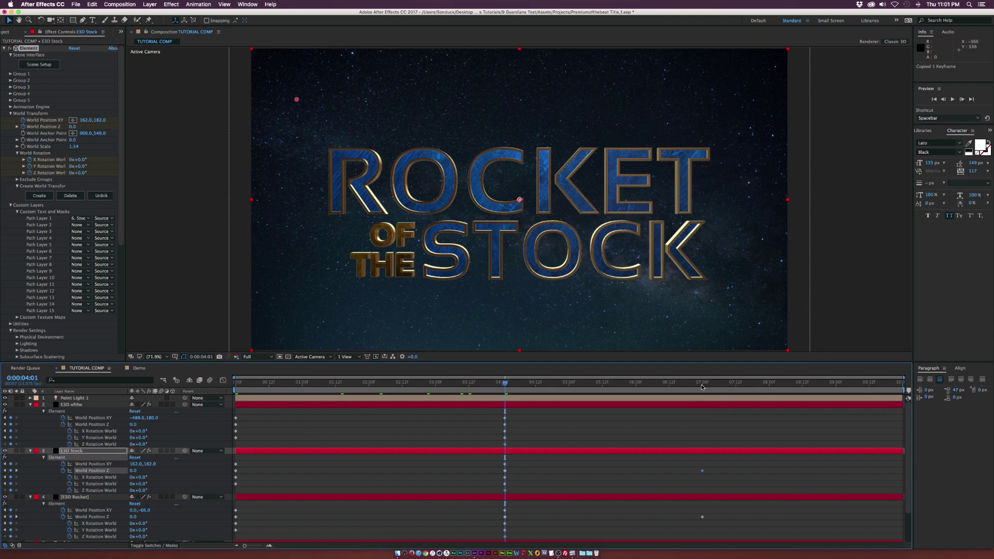
pyautogui.click(702, 383)
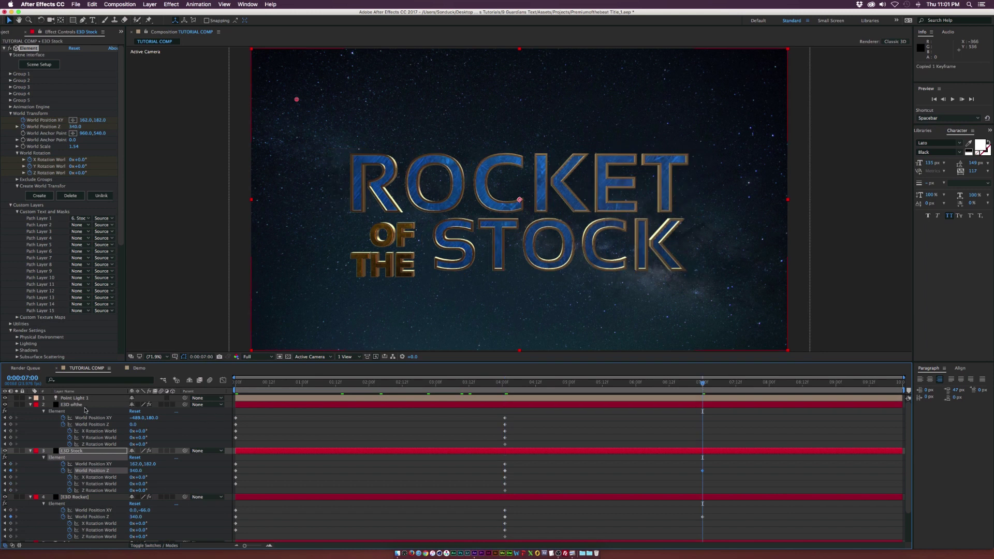
pyautogui.click(72, 404)
pyautogui.hotkey('ctrl', 'v')
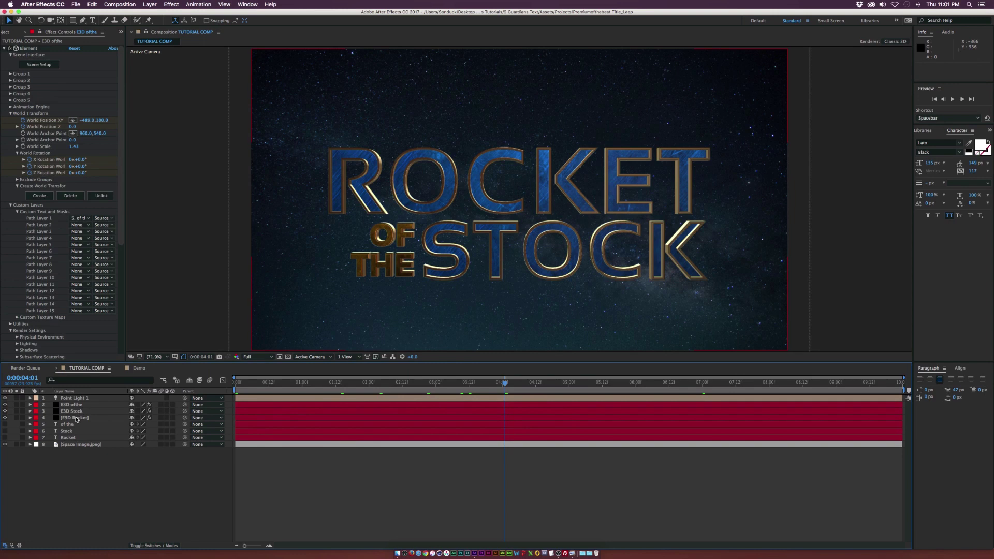
pyautogui.click(76, 418)
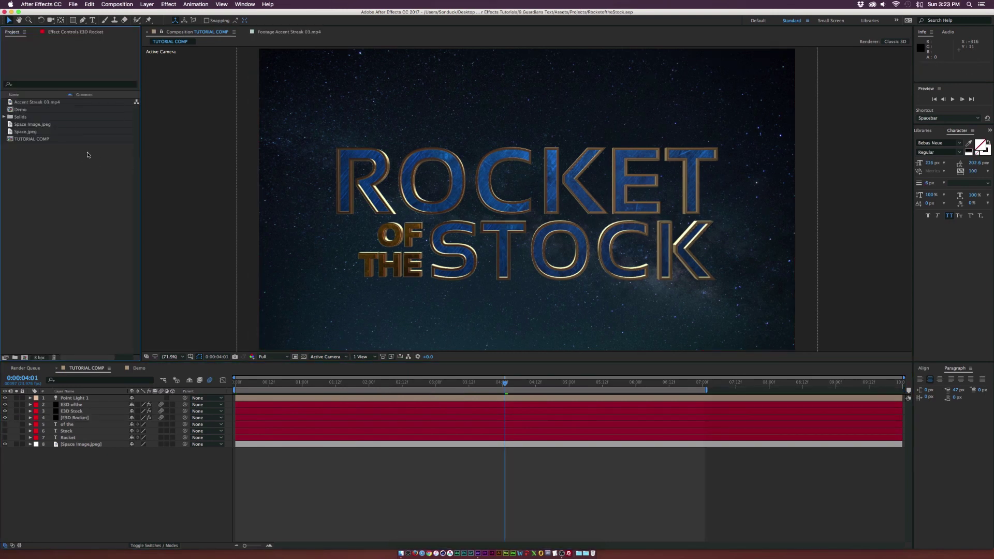
# Step: Preview Accent Streak 03.mp4, add it to TUTORIAL COMP directly above the E3D layers and set its blending mode to Add
pyautogui.doubleClick(10, 103)
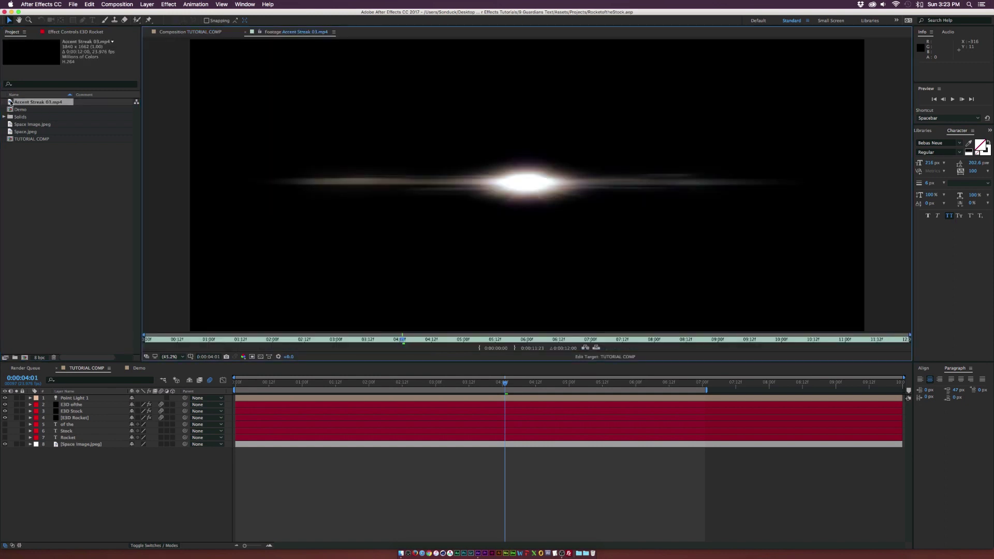
pyautogui.moveTo(370, 339); pyautogui.dragTo(326, 337)
pyautogui.click(190, 33)
pyautogui.moveTo(20, 107)
pyautogui.mouseDown()
pyautogui.moveTo(86, 337)
pyautogui.moveTo(89, 405)
pyautogui.mouseUp()
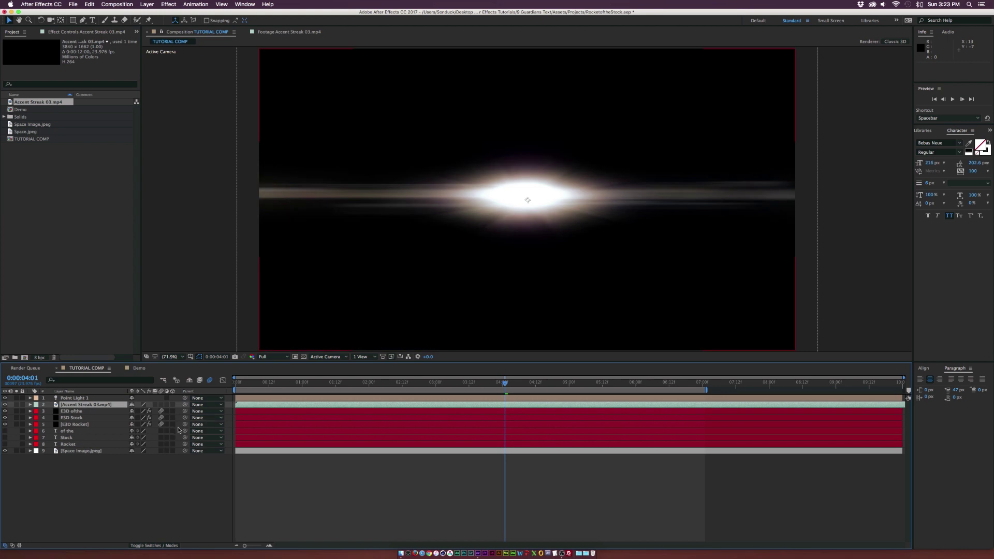
pyautogui.click(153, 546)
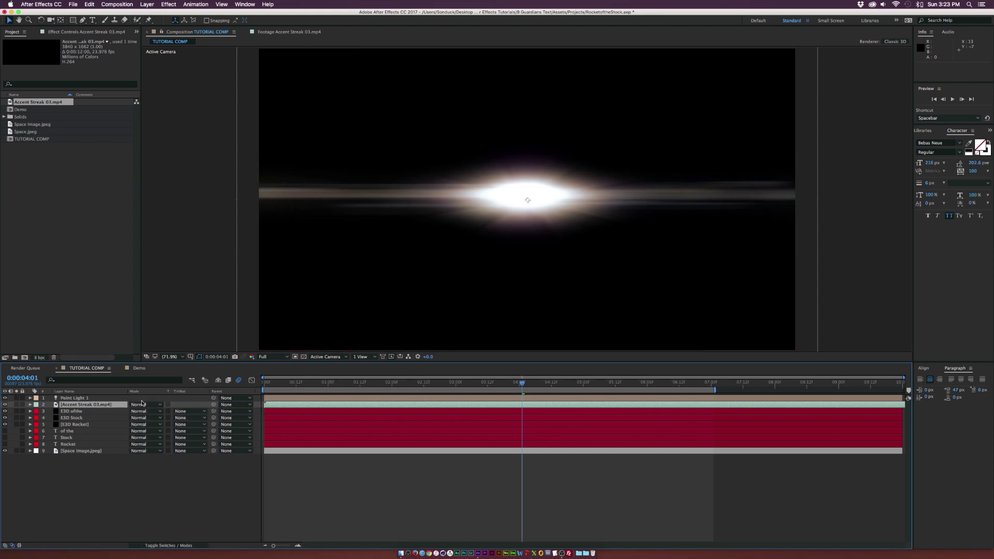
pyautogui.click(140, 405)
pyautogui.click(143, 311)
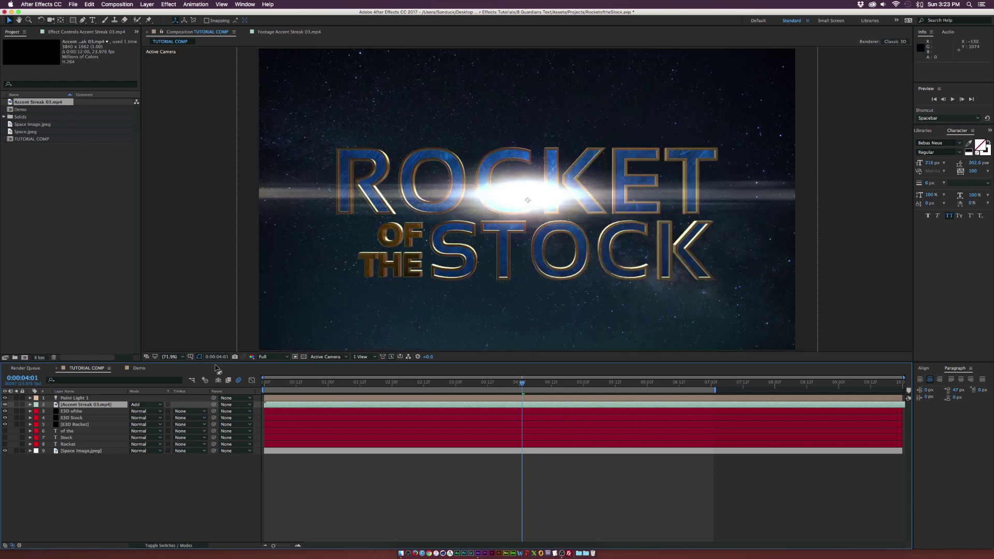
# Step: Scale the accent streak down to 23% and place it between ROCKET and STOCK at about 874, 612
pyautogui.press('s')
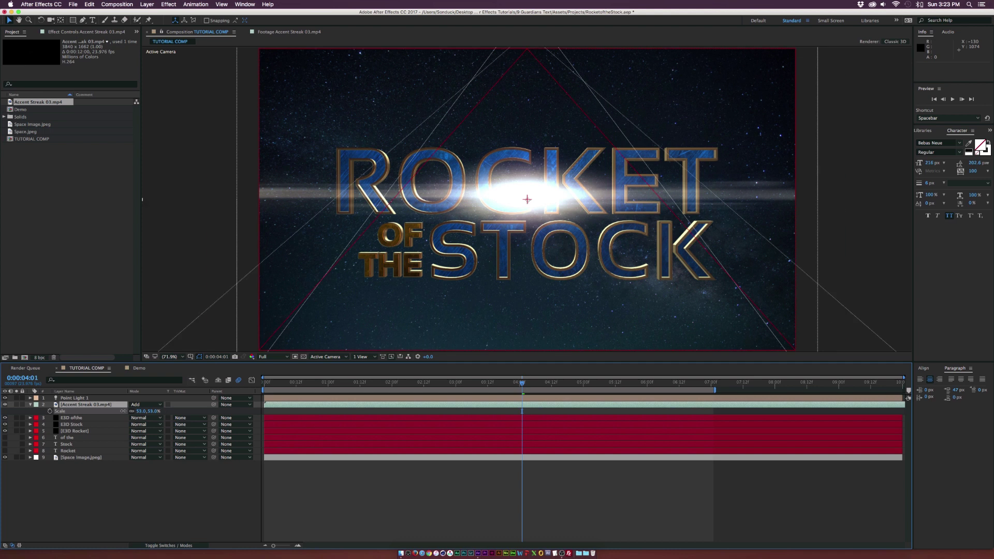
pyautogui.moveTo(140, 411); pyautogui.dragTo(469, 239)
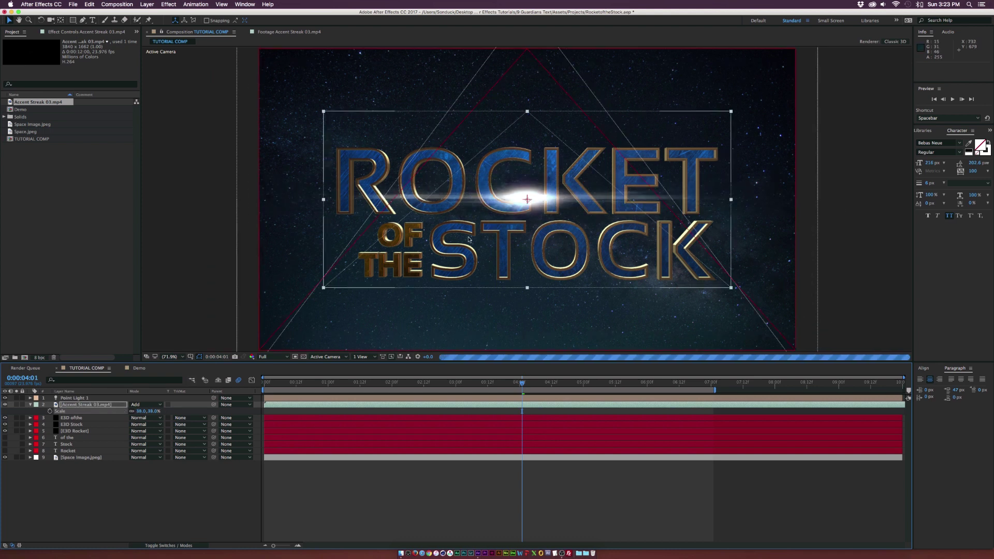
pyautogui.moveTo(531, 236); pyautogui.dragTo(504, 260)
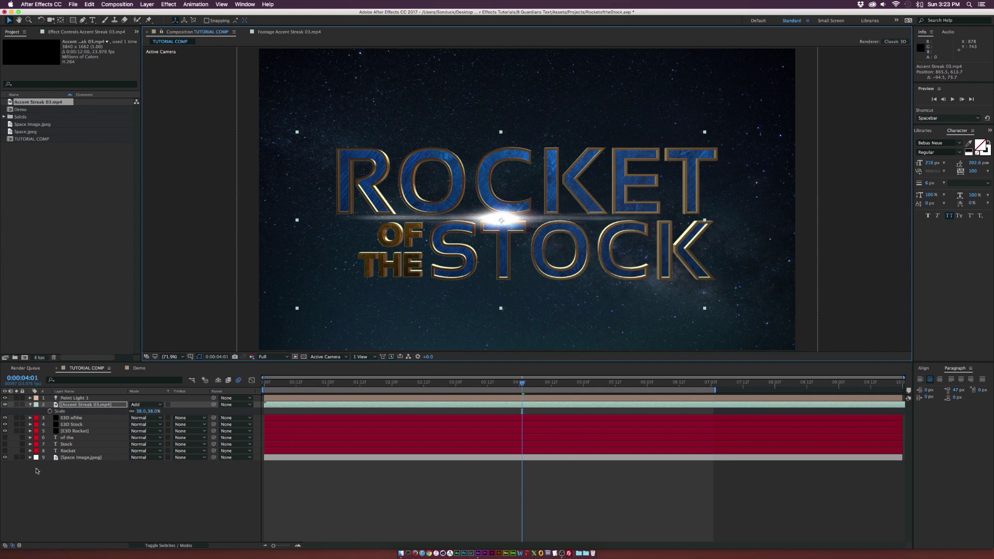
pyautogui.moveTo(139, 411); pyautogui.dragTo(147, 411)
pyautogui.moveTo(489, 282); pyautogui.dragTo(492, 281)
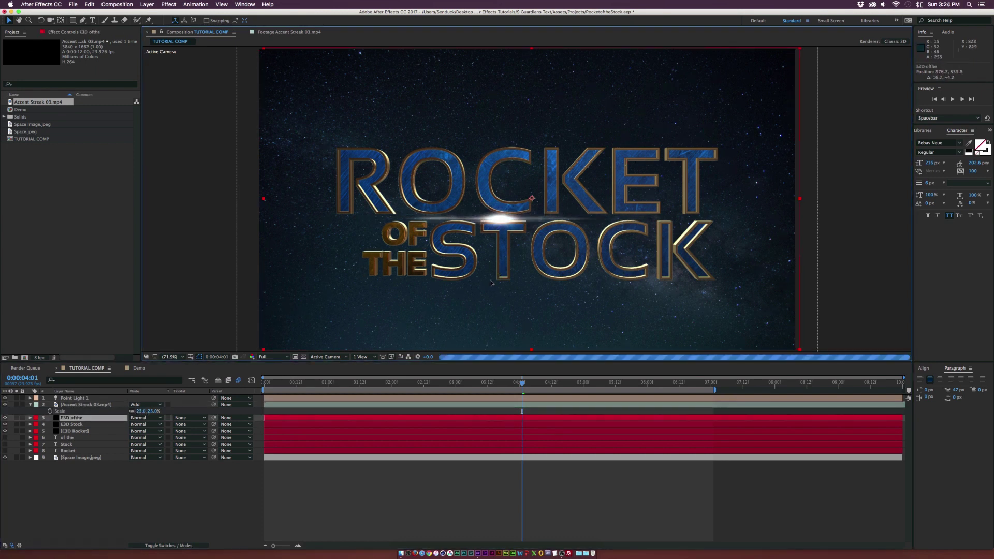
# Step: Apply Curves to the accent streak and tint it orange by raising the Red curve and lowering the Green and Blue curves
pyautogui.click(168, 4)
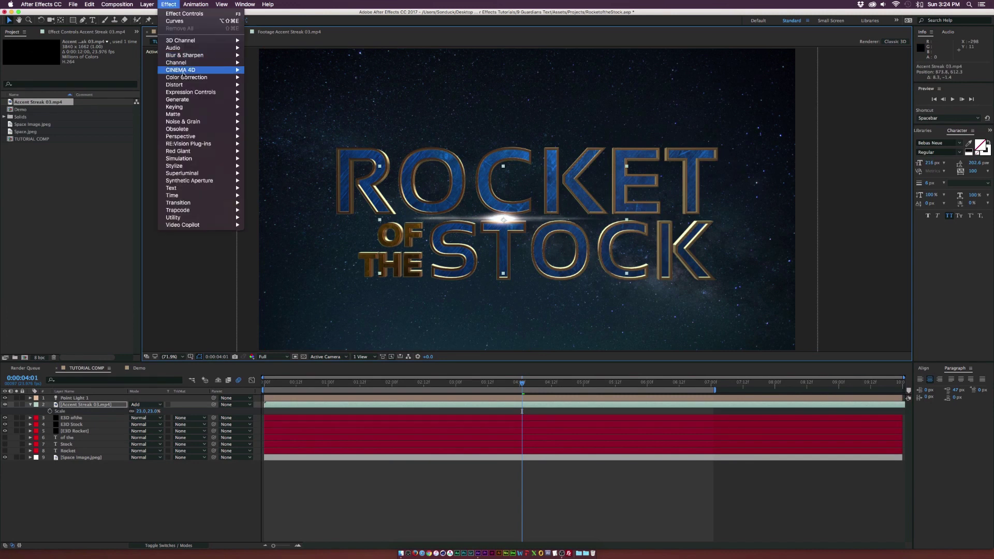
pyautogui.moveTo(197, 77)
pyautogui.click(261, 210)
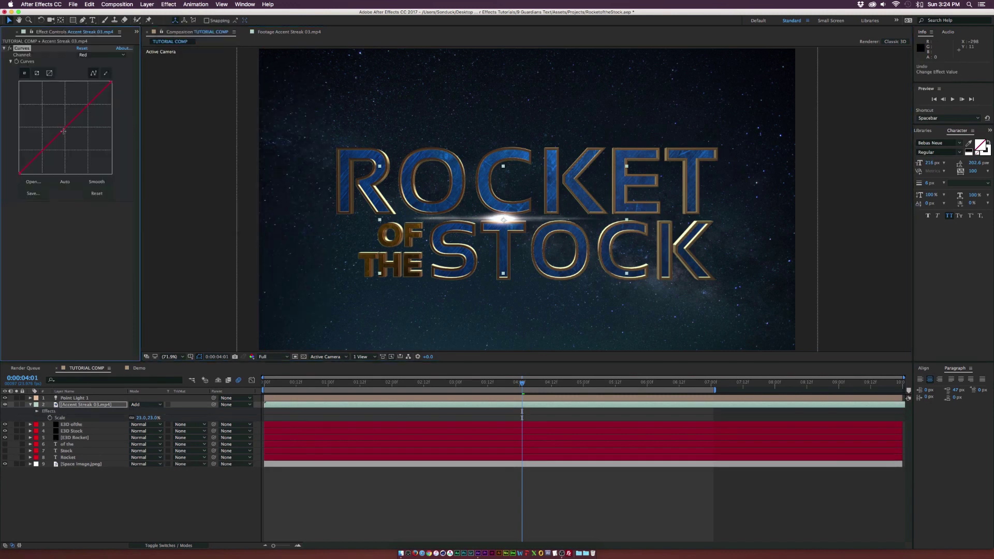
pyautogui.moveTo(65, 132)
pyautogui.mouseDown()
pyautogui.moveTo(58, 120)
pyautogui.moveTo(80, 145)
pyautogui.mouseUp()
pyautogui.click(92, 55)
pyautogui.click(92, 77)
pyautogui.click(101, 55)
pyautogui.click(92, 77)
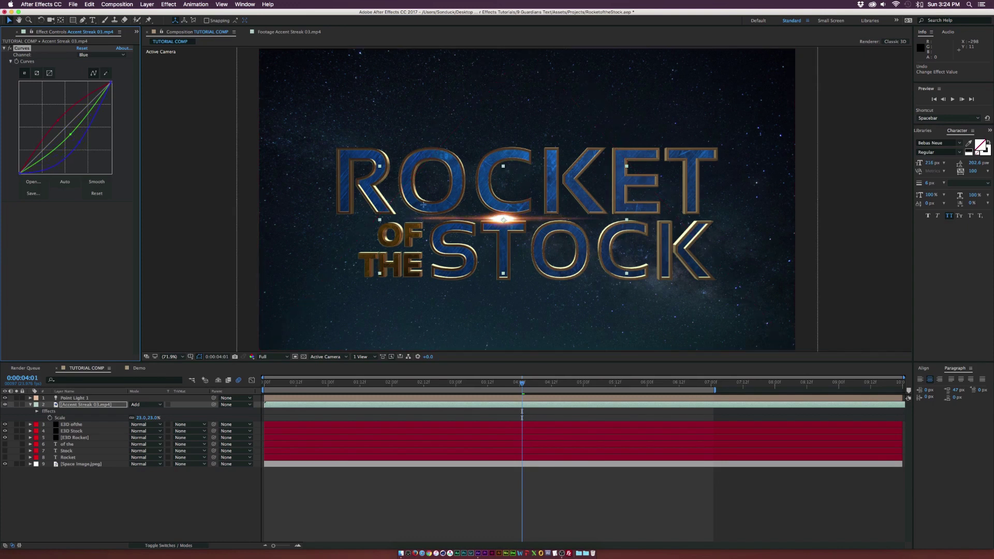
# Step: Keyframe the accent streak's Position and Scale at 0:00:04:01, and move the streak to about 945, 610 at 7 seconds
pyautogui.click(10, 21)
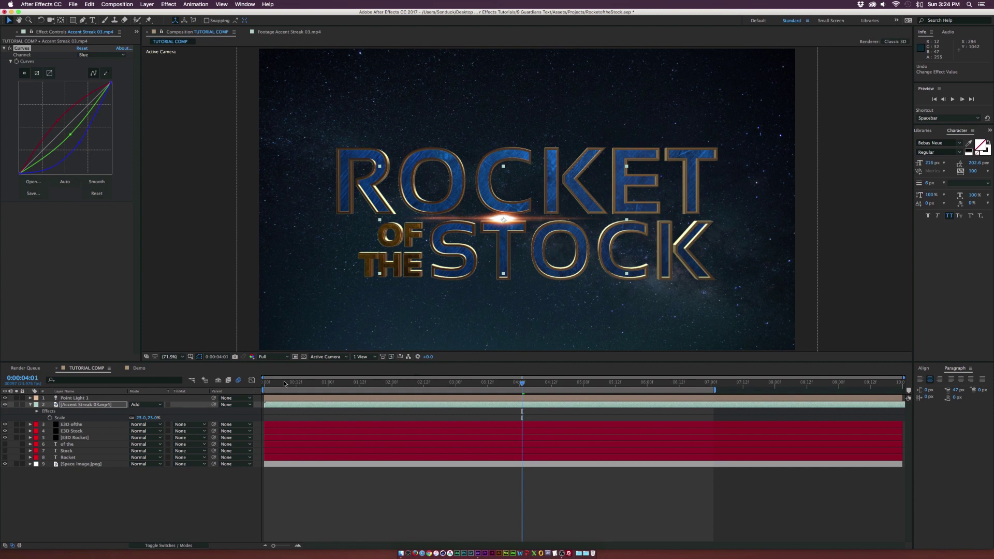
pyautogui.press('p')
pyautogui.click(50, 411)
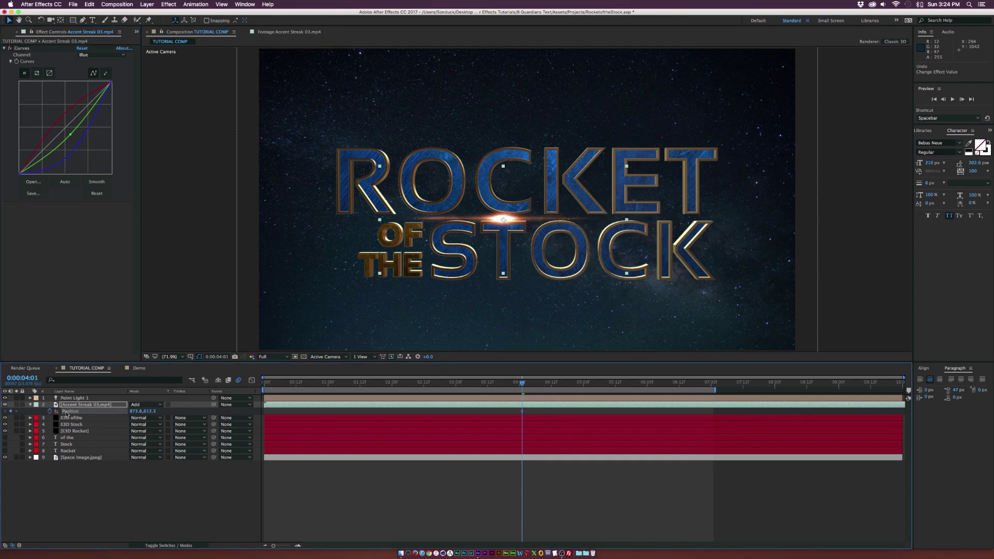
pyautogui.hotkey('shift', 's')
pyautogui.click(50, 418)
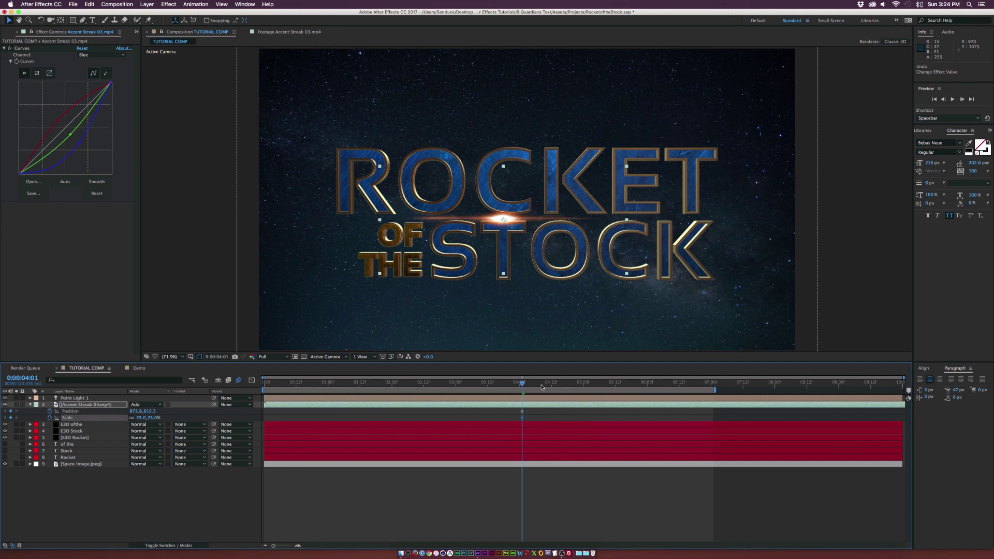
pyautogui.moveTo(543, 385); pyautogui.dragTo(712, 392)
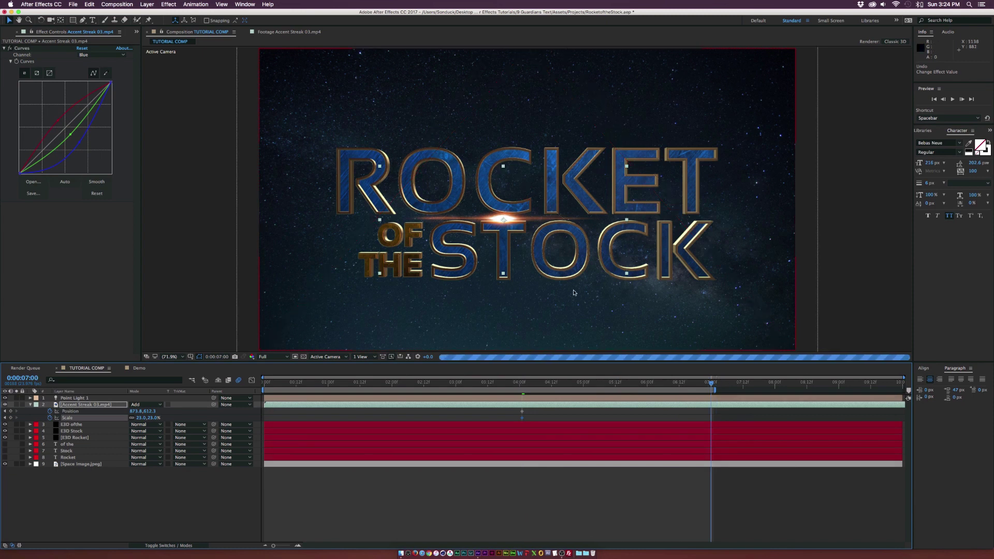
pyautogui.moveTo(495, 256); pyautogui.dragTo(515, 255)
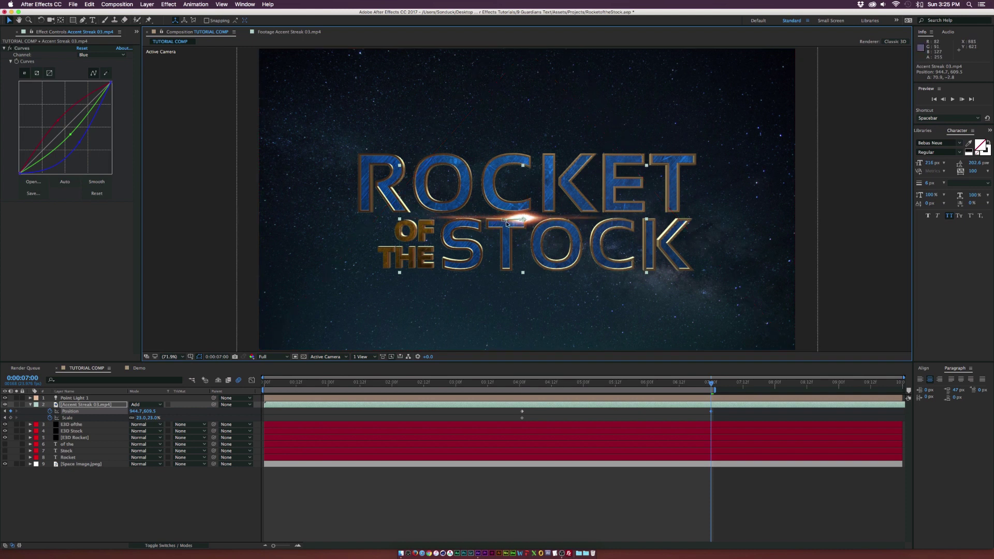
# Step: At 0:00:00:13, scale the accent streak up to 108% and move it to about 914, 351 over the large letter's upper edge
pyautogui.press('Home')
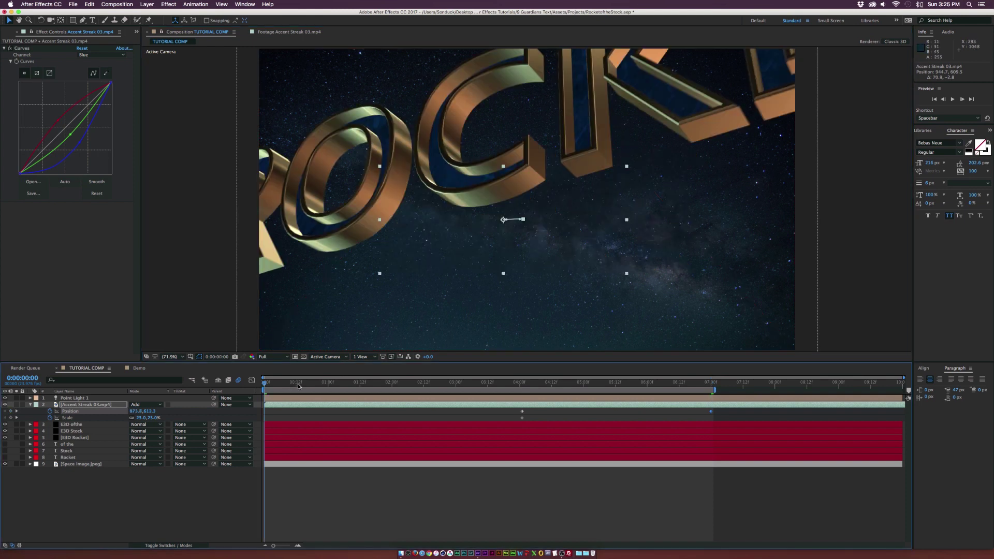
pyautogui.click(299, 385)
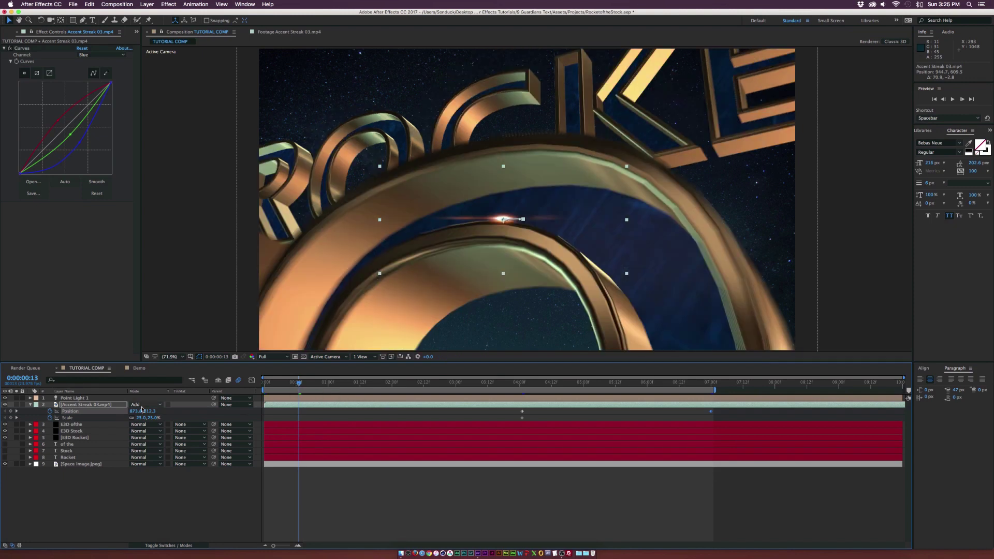
pyautogui.moveTo(139, 418); pyautogui.dragTo(174, 419)
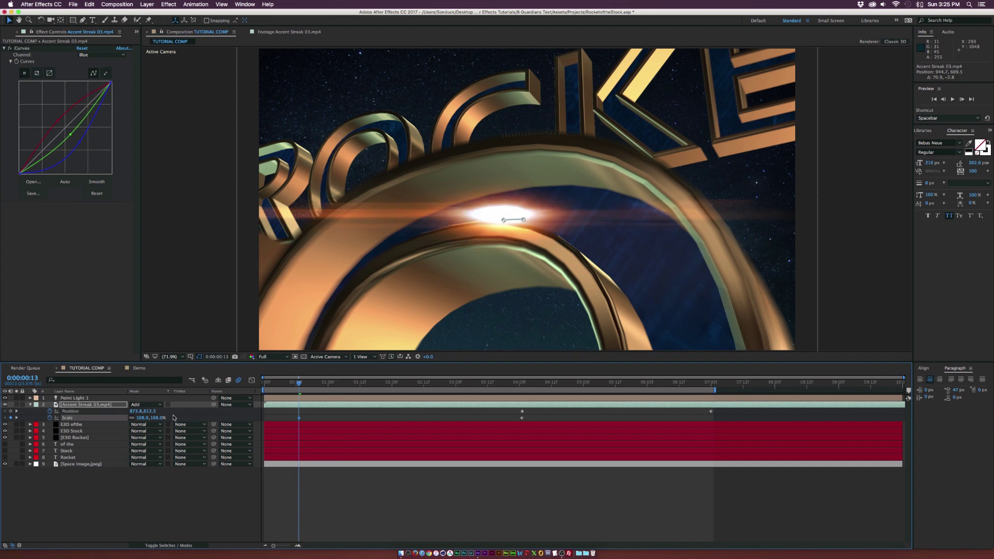
pyautogui.moveTo(509, 203)
pyautogui.mouseDown()
pyautogui.moveTo(523, 131)
pyautogui.moveTo(516, 138)
pyautogui.mouseUp()
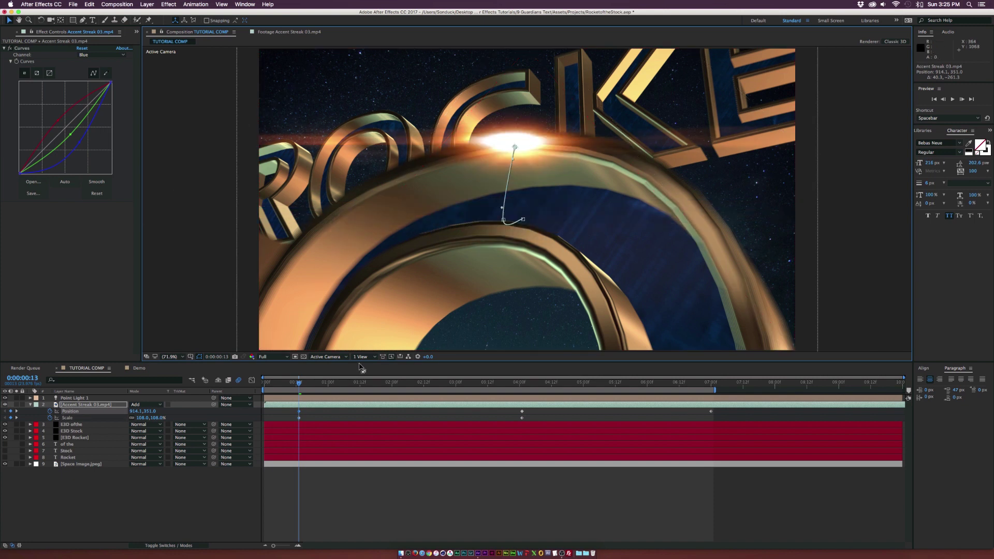
# Step: At 0:00:02:06, reposition the accent streak into the gap between ROCKET and STOCK, below the first O of ROCKET
pyautogui.click(409, 386)
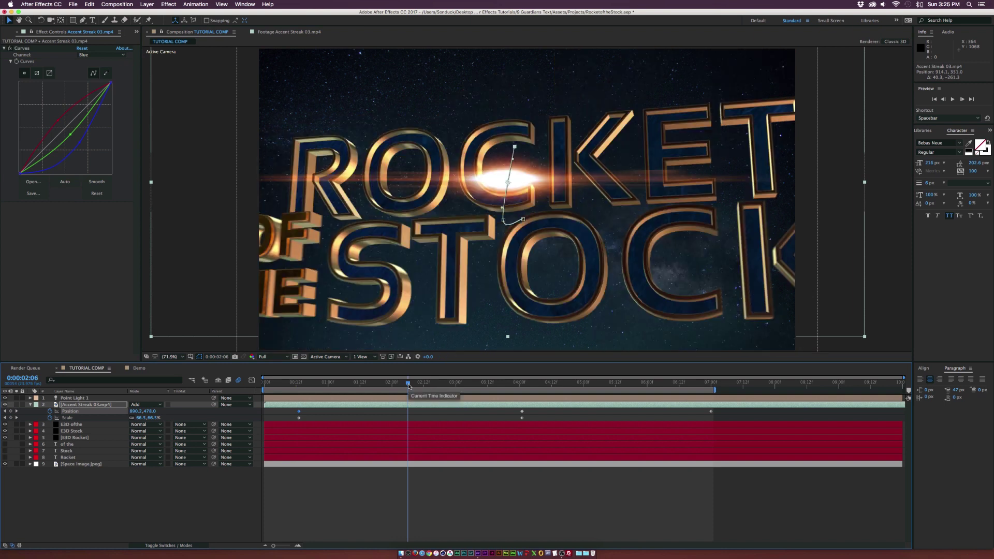
pyautogui.moveTo(506, 179); pyautogui.dragTo(443, 216)
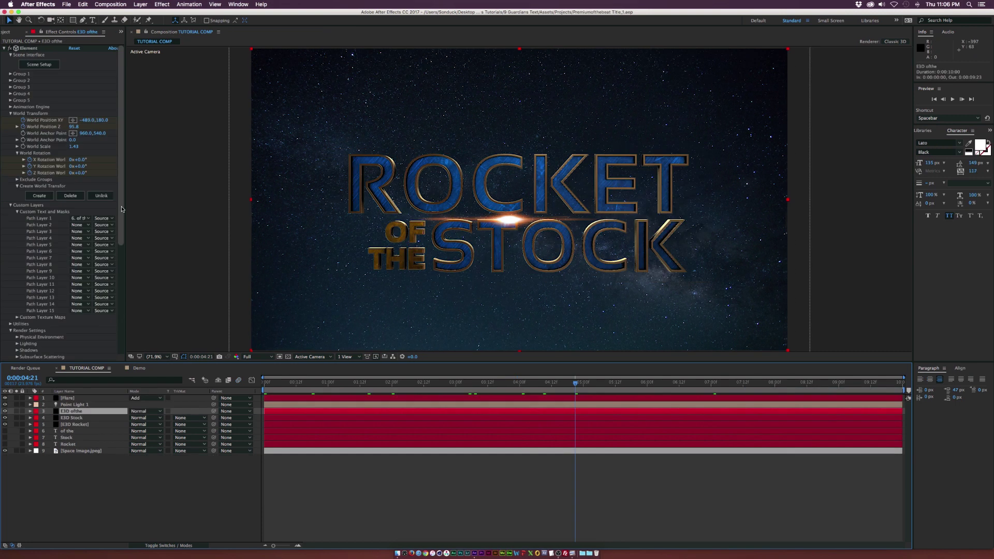
# Step: Enable Ambient Occlusion in the E3D render settings and turn on motion blur for the three E3D layers and the composition
pyautogui.click(72, 238)
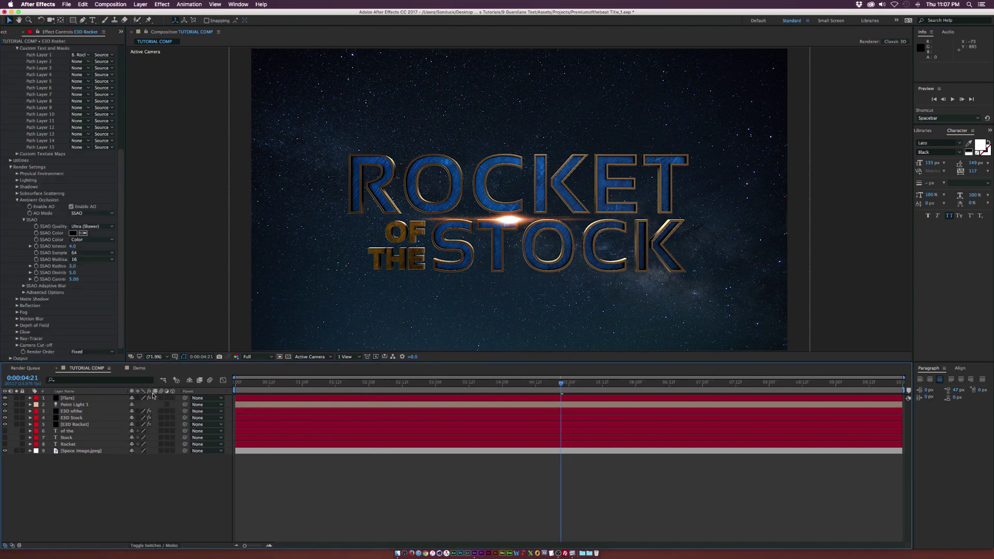
pyautogui.moveTo(162, 412); pyautogui.dragTo(162, 424)
pyautogui.click(210, 381)
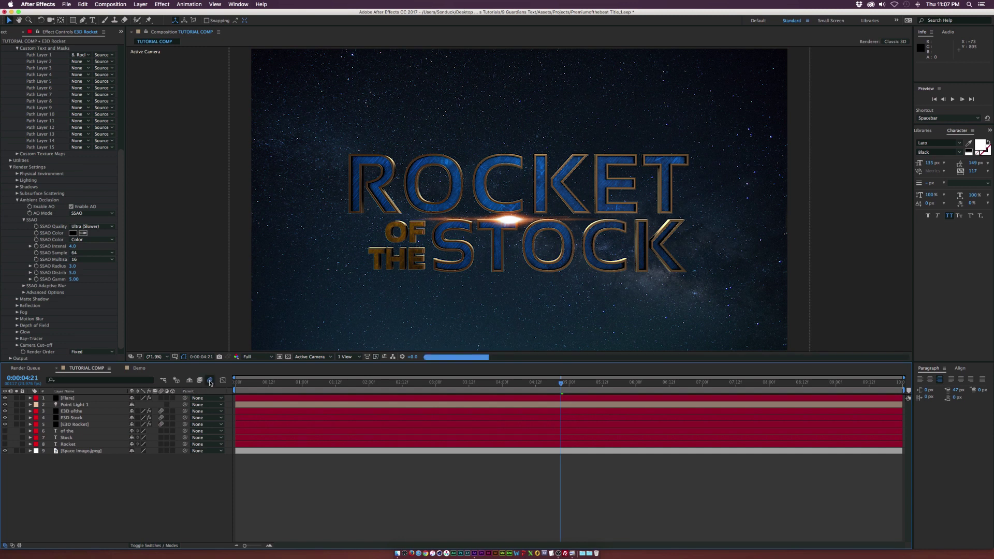